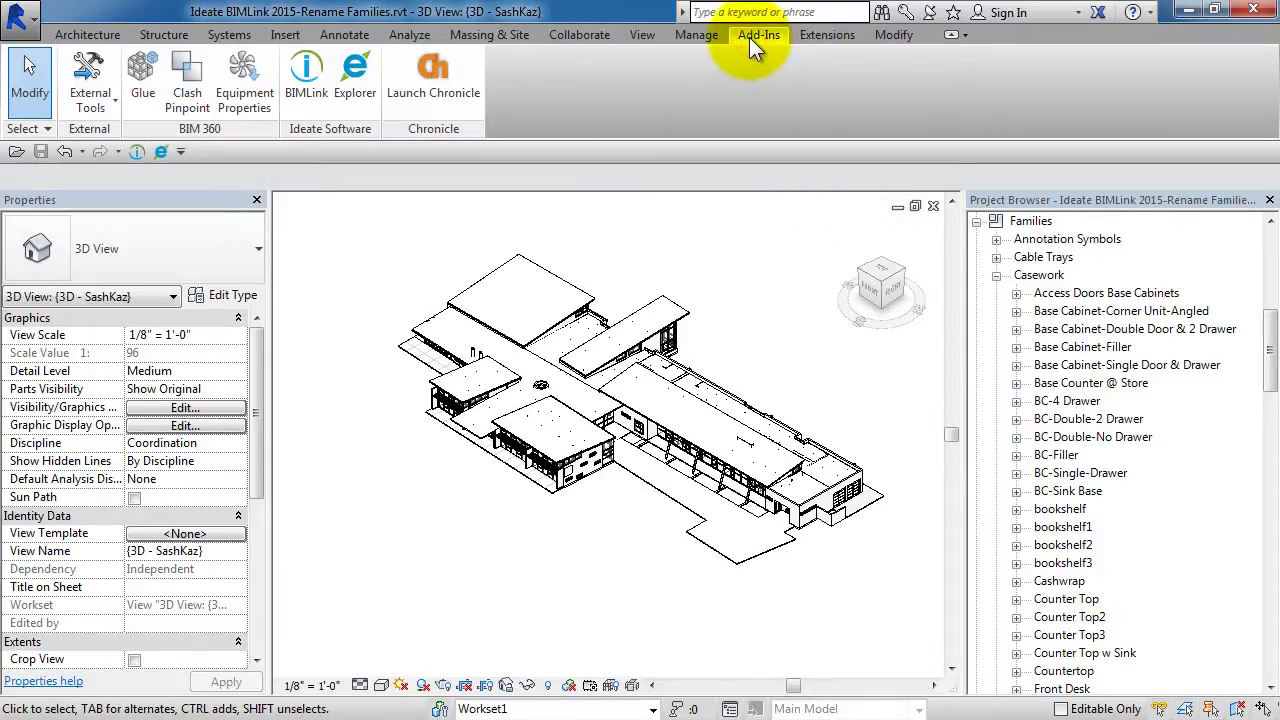
Open the BIMLink window from Add-Ins and move it up and left.
{"action": "left_click", "coordinate": [305, 78]}
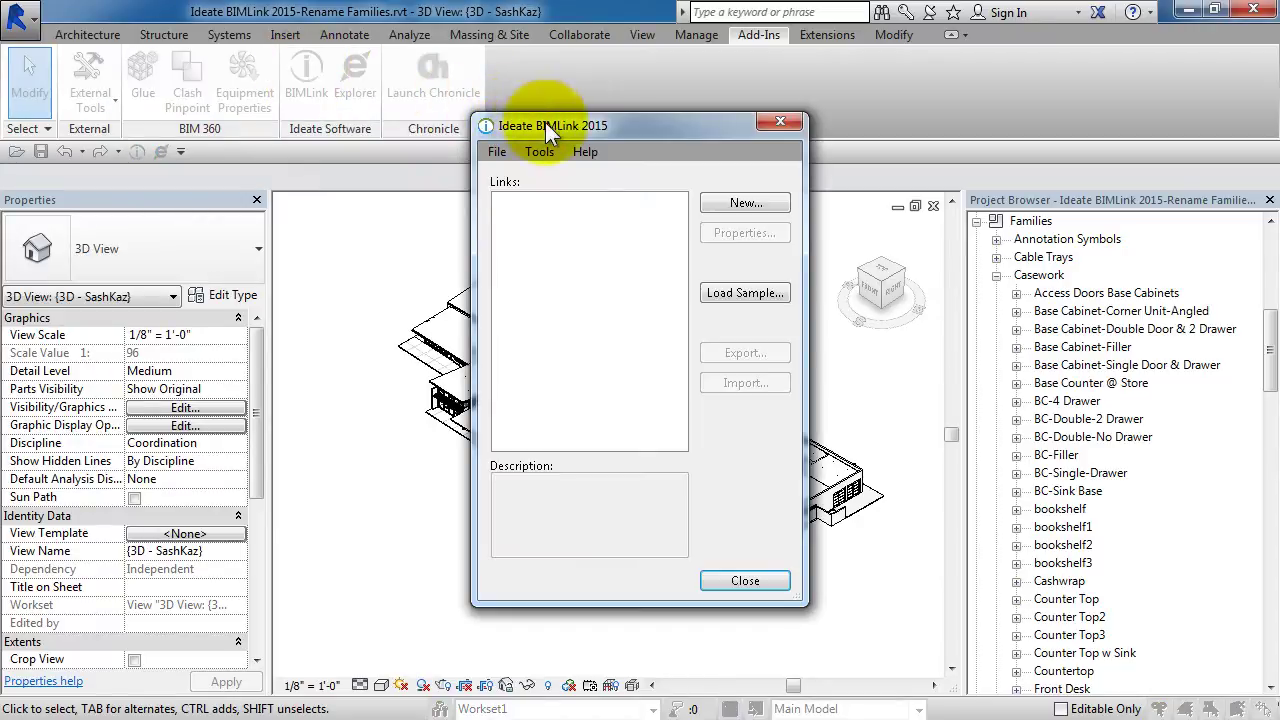
{"action": "left_click_drag", "start_coordinate": [545, 122], "coordinate": [522, 109]}
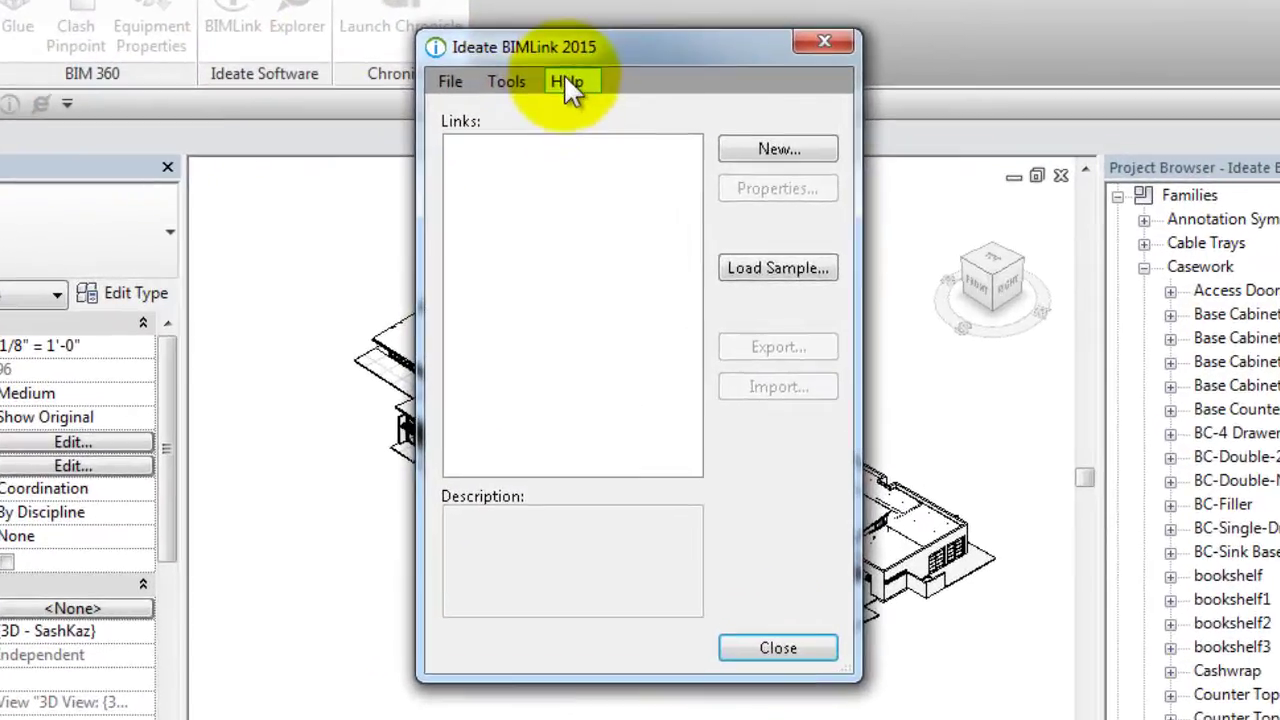
{"action": "left_click", "coordinate": [573, 136]}
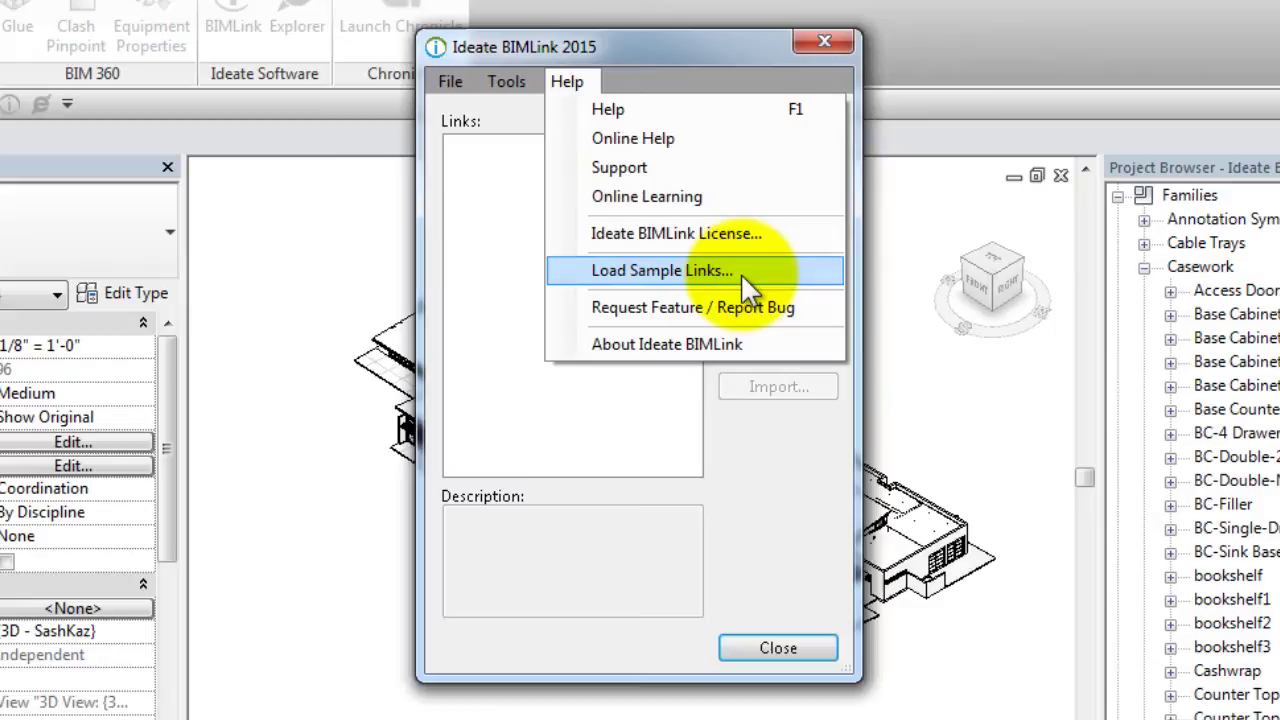
{"action": "left_click", "coordinate": [686, 77]}
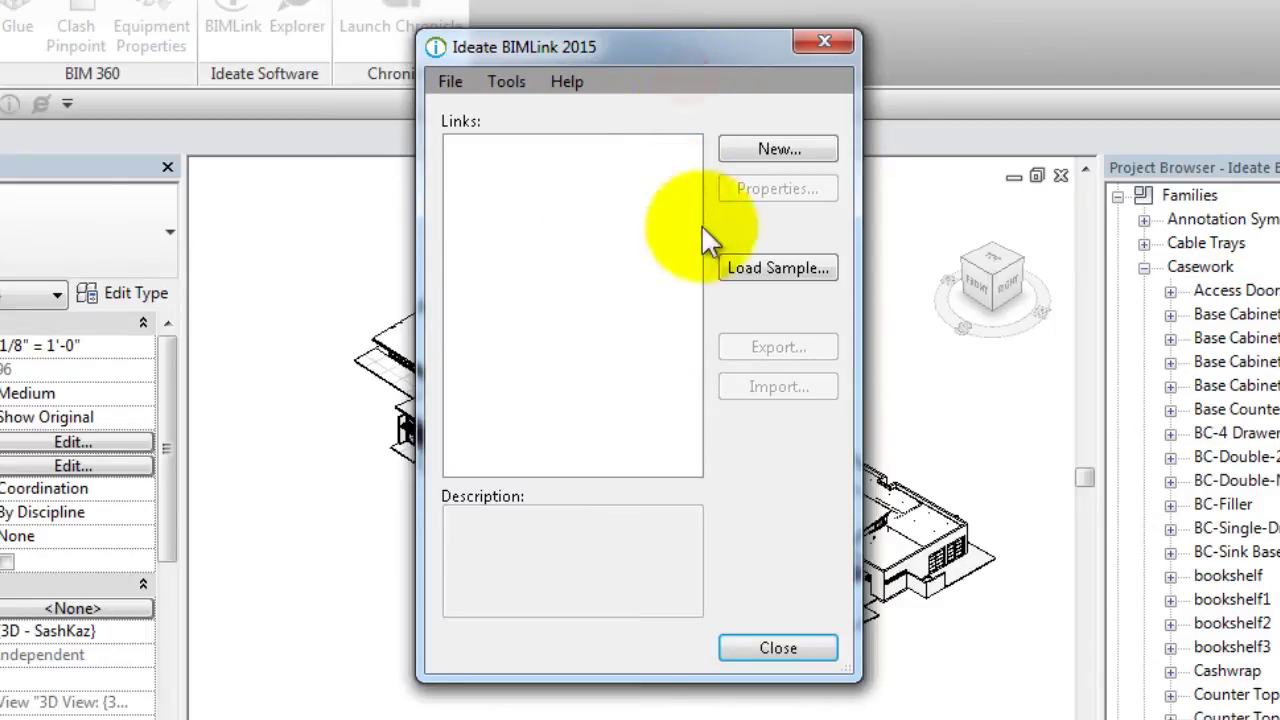
Load the Project_Stds-Rename_Types sample link from the Project Standards folder.
{"action": "left_click", "coordinate": [755, 267]}
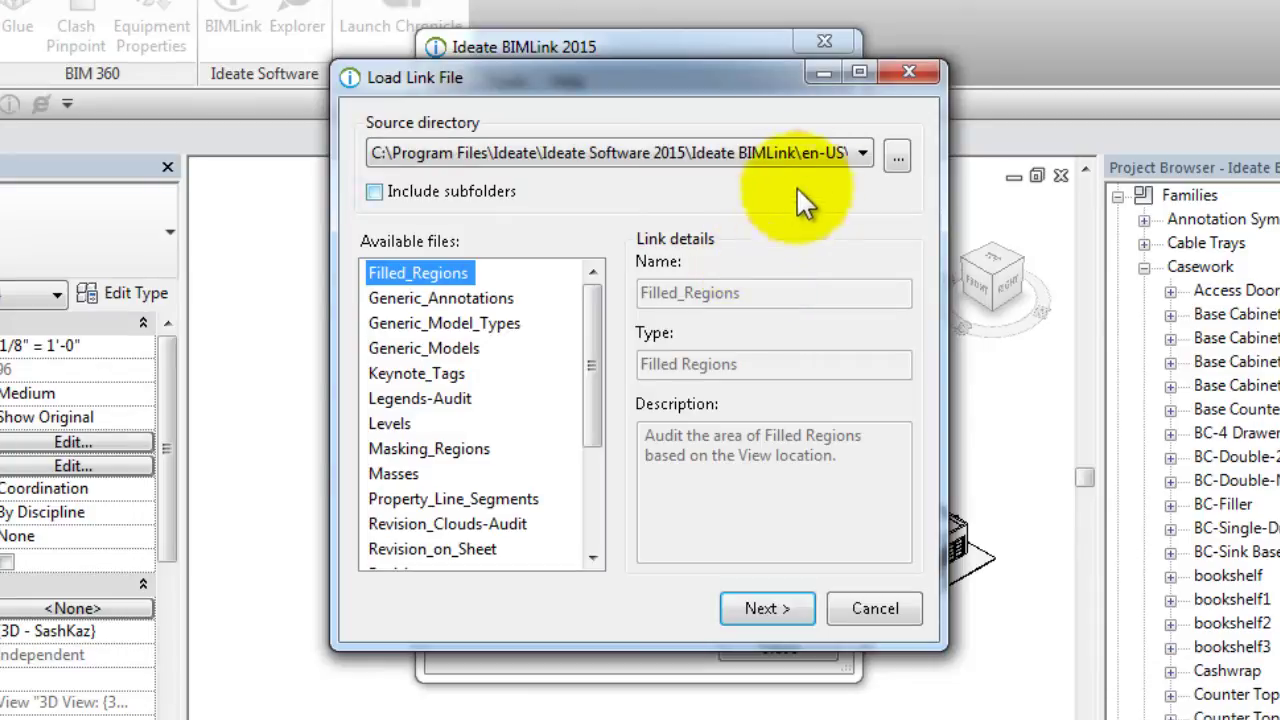
{"action": "left_click", "coordinate": [816, 152]}
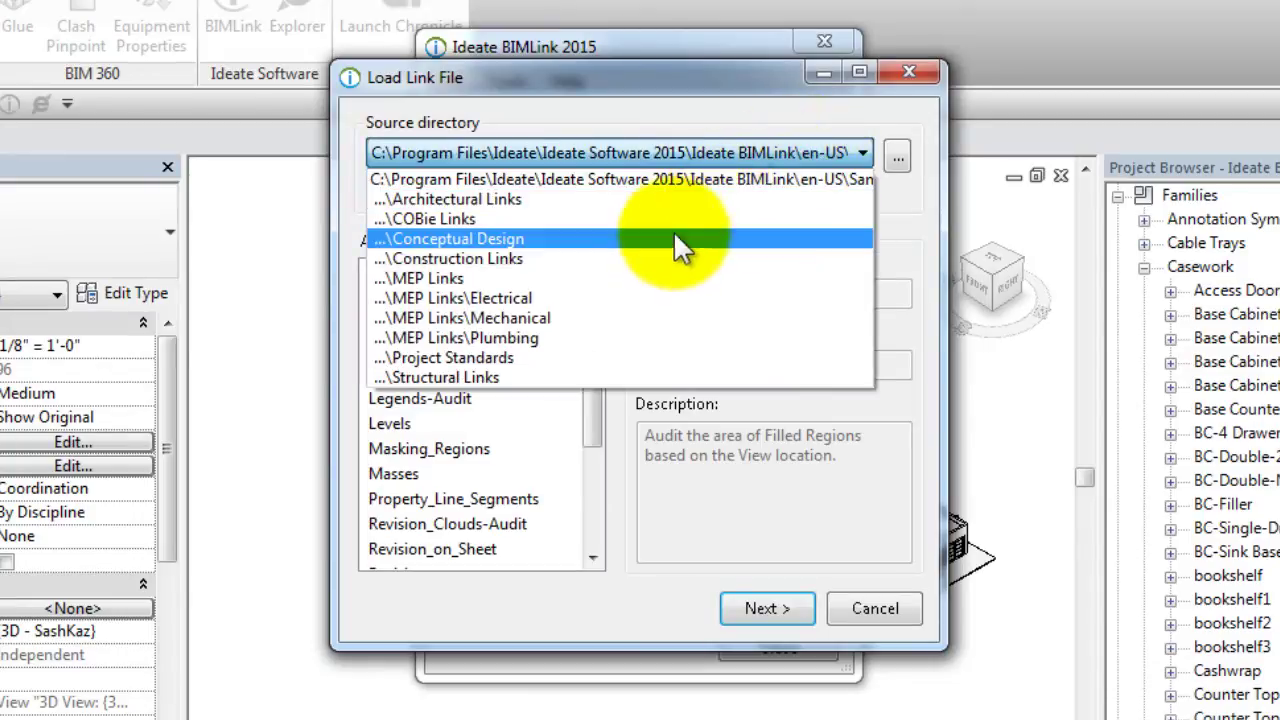
{"action": "left_click", "coordinate": [503, 356]}
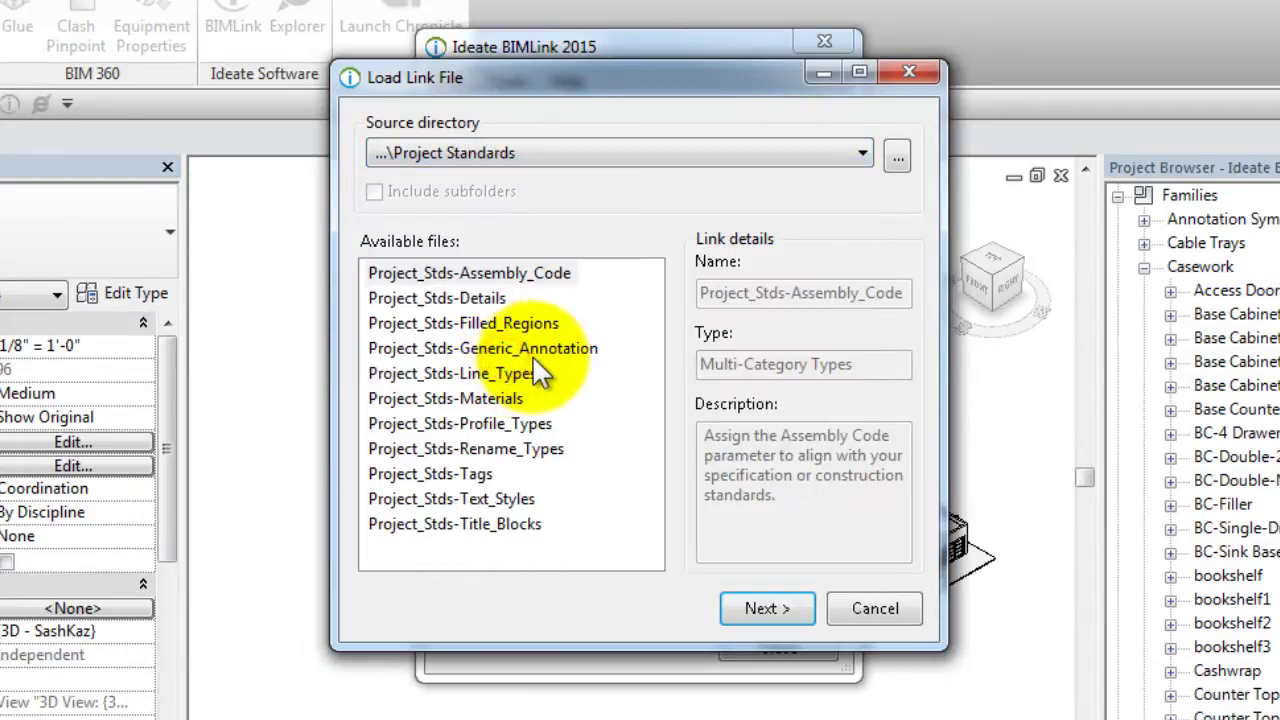
{"action": "left_click", "coordinate": [472, 445]}
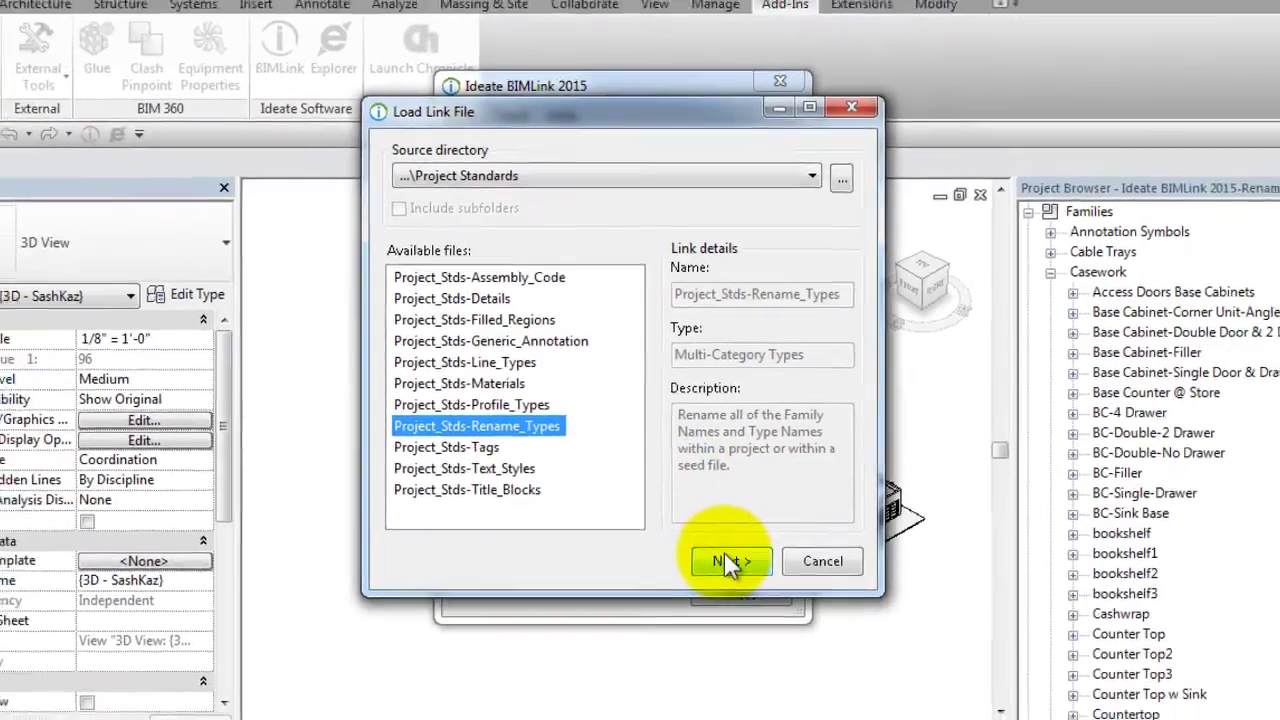
{"action": "left_click", "coordinate": [763, 609]}
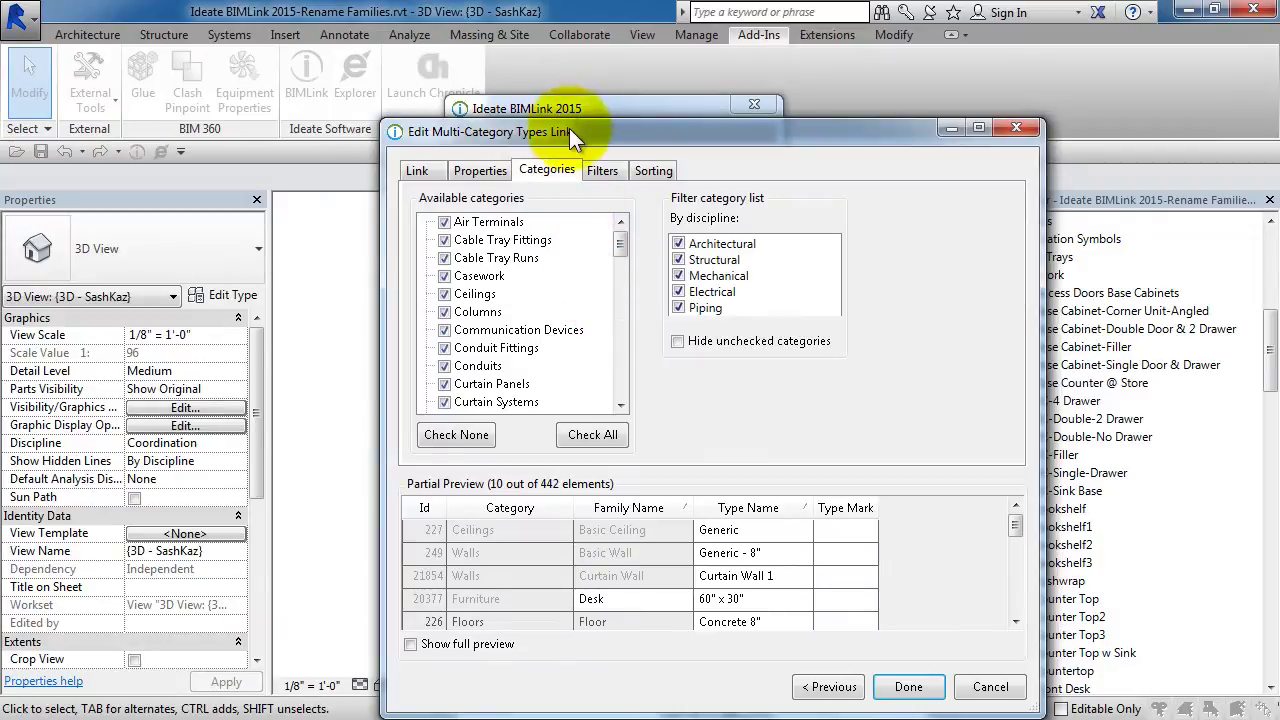
Sort the link by Category, then Family Name, then Type Name.
{"action": "left_click_drag", "start_coordinate": [568, 130], "coordinate": [478, 47]}
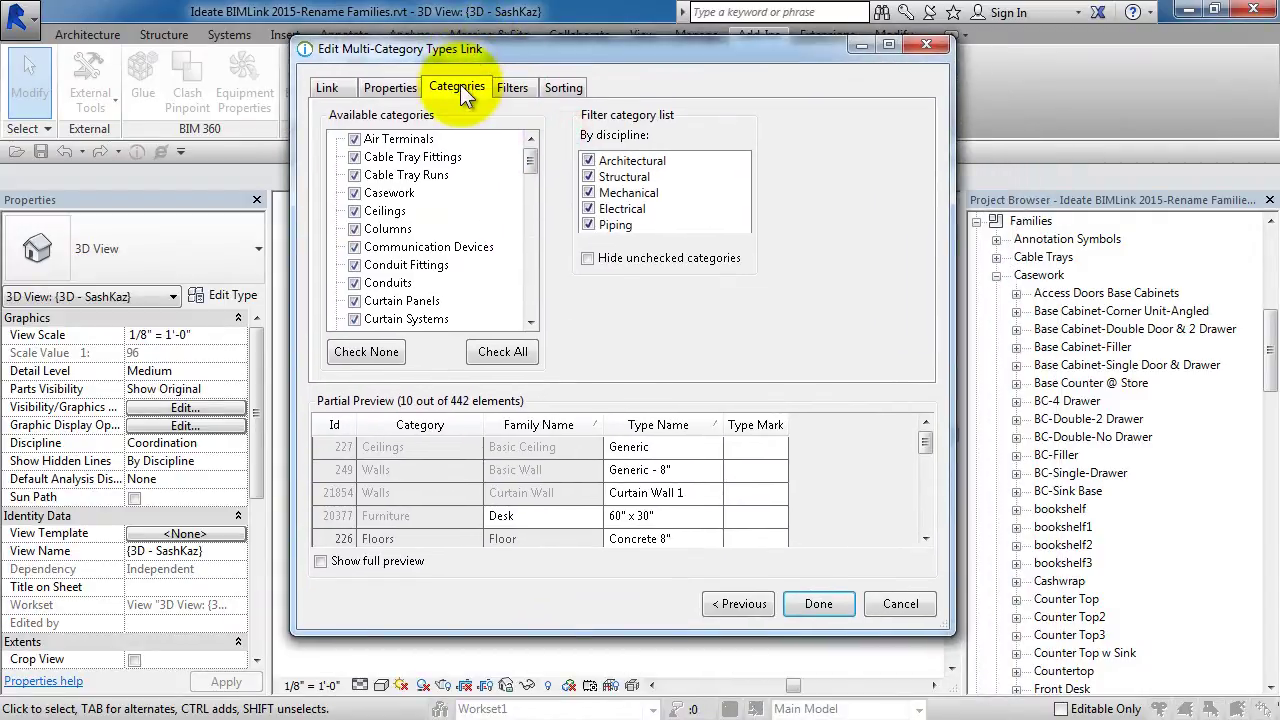
{"action": "left_click", "coordinate": [571, 87]}
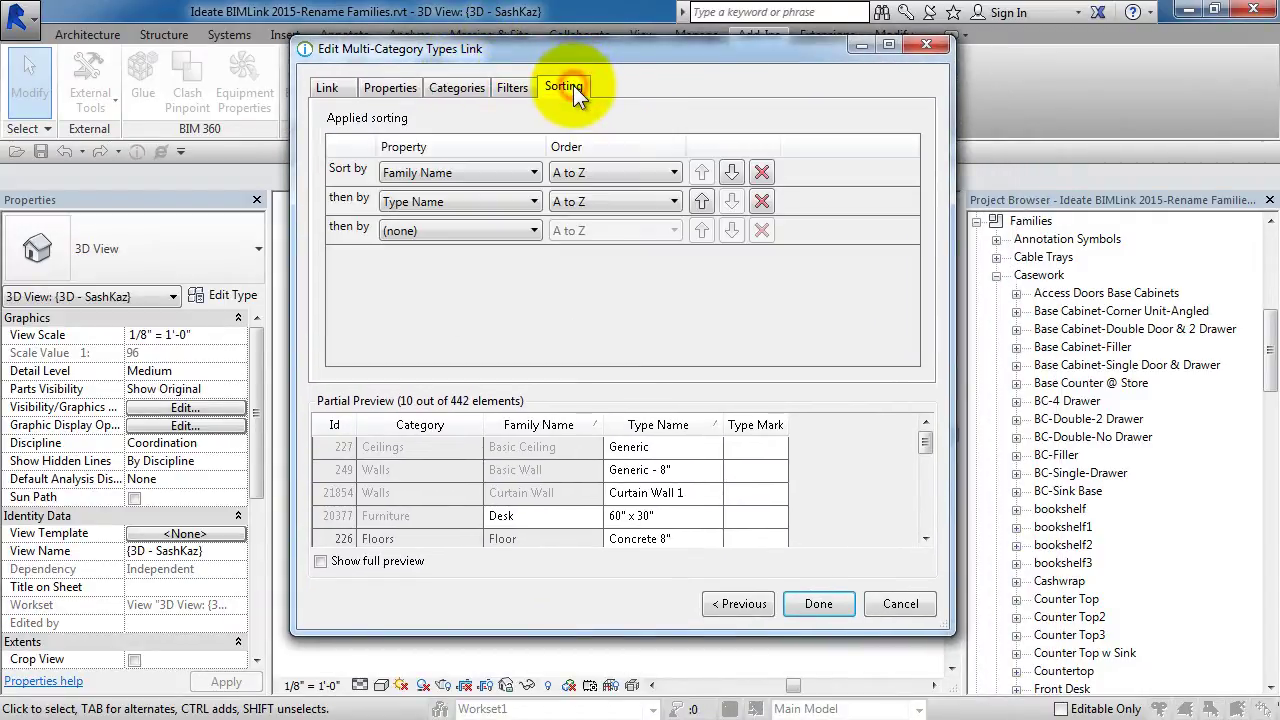
{"action": "left_click", "coordinate": [428, 177]}
{"action": "left_click", "coordinate": [418, 226]}
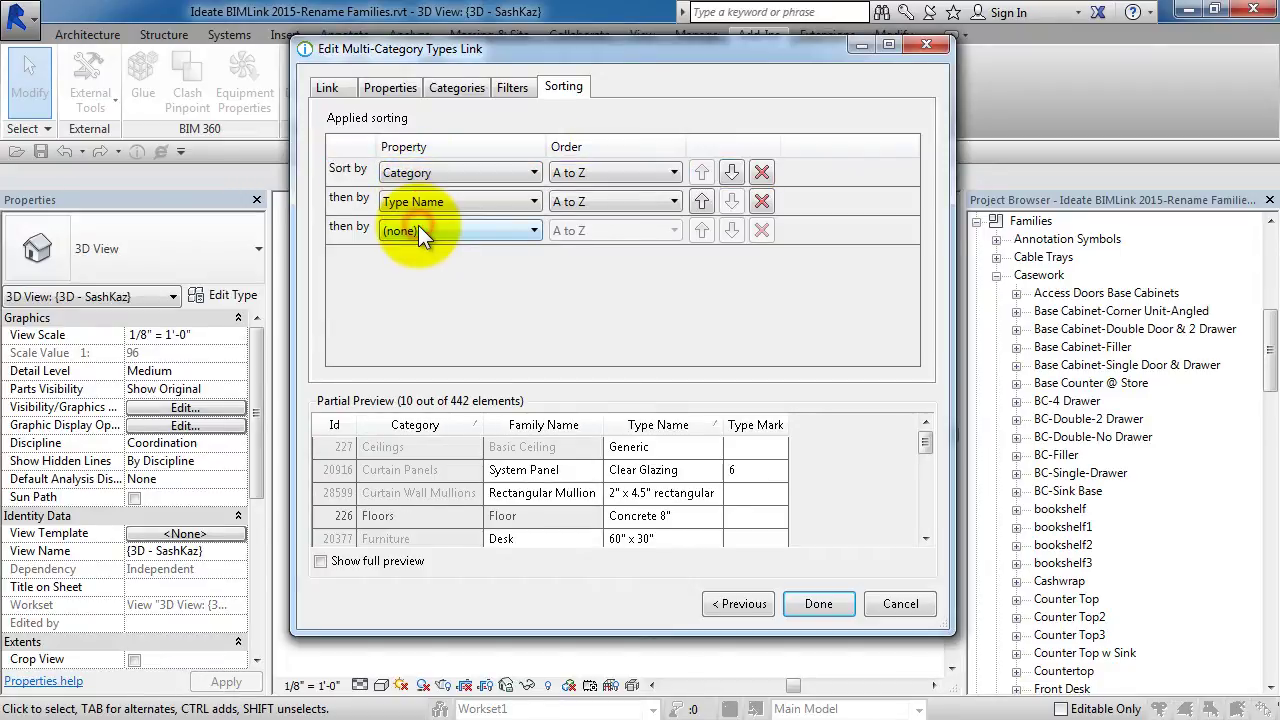
{"action": "left_click", "coordinate": [421, 204]}
{"action": "left_click", "coordinate": [421, 262]}
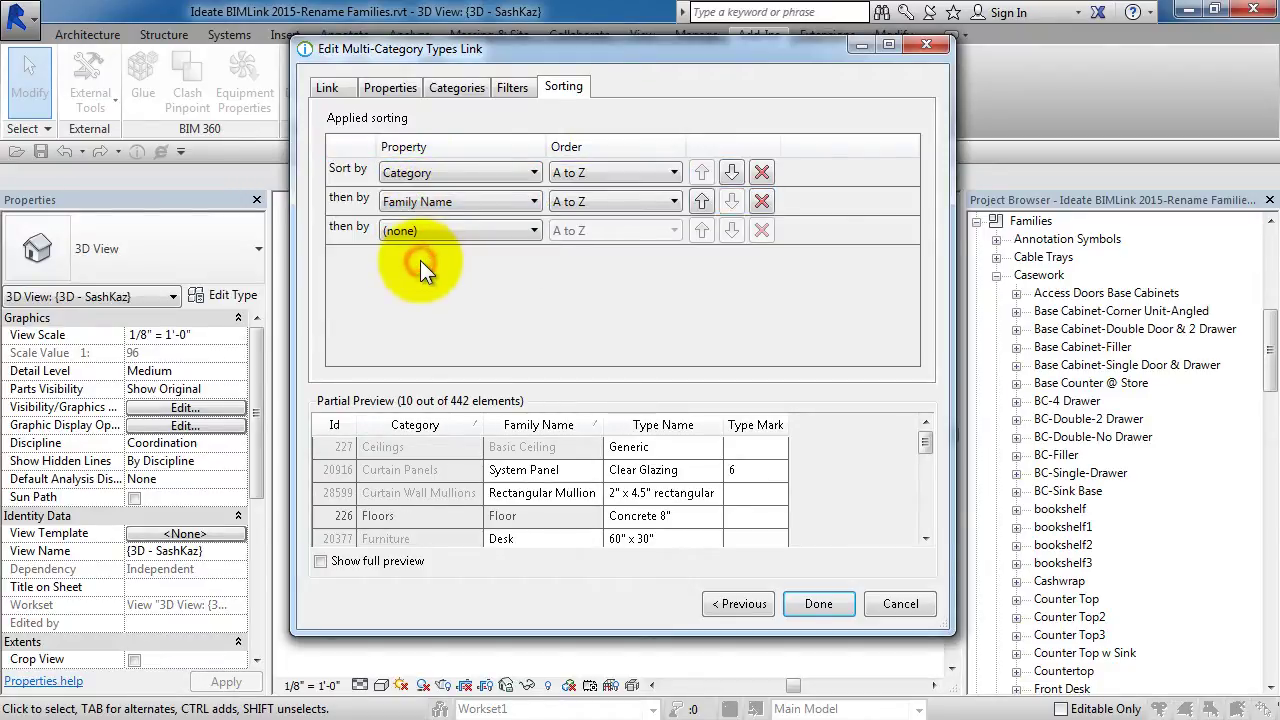
{"action": "left_click", "coordinate": [418, 233]}
{"action": "left_click", "coordinate": [418, 233]}
{"action": "left_click", "coordinate": [417, 295]}
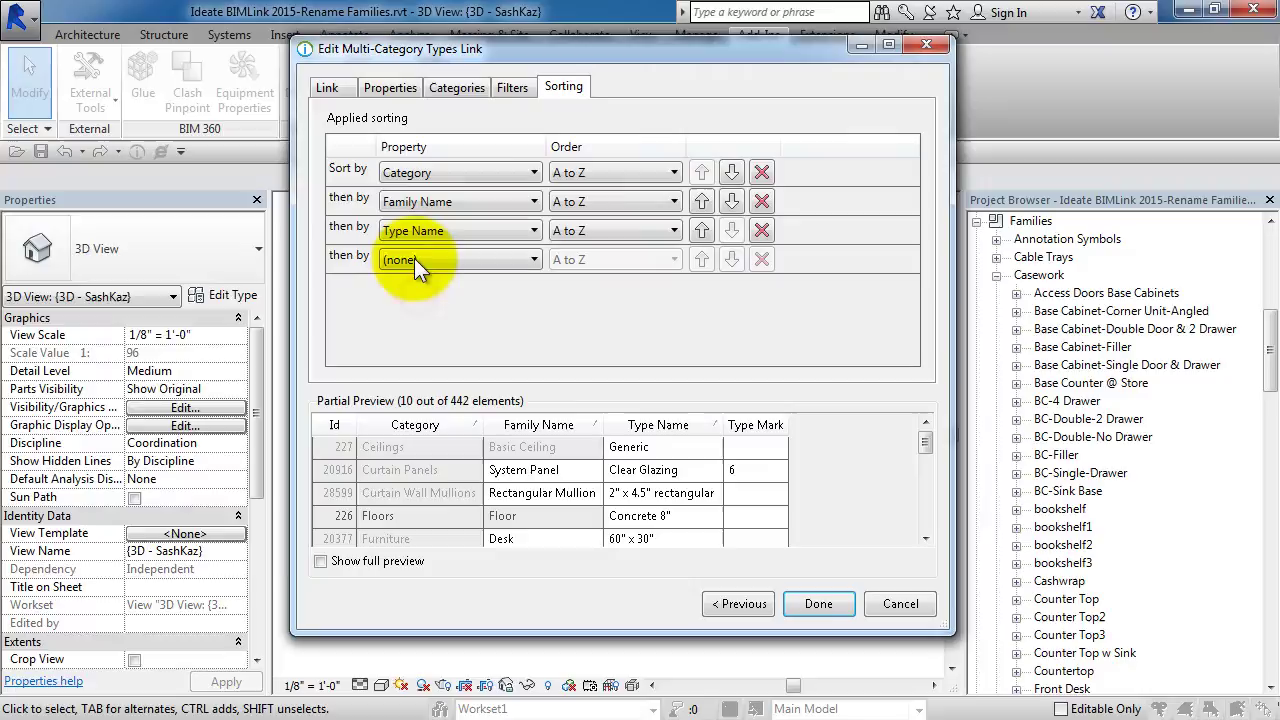
Remove Type Mark from the link's properties and save the link settings.
{"action": "left_click", "coordinate": [388, 87]}
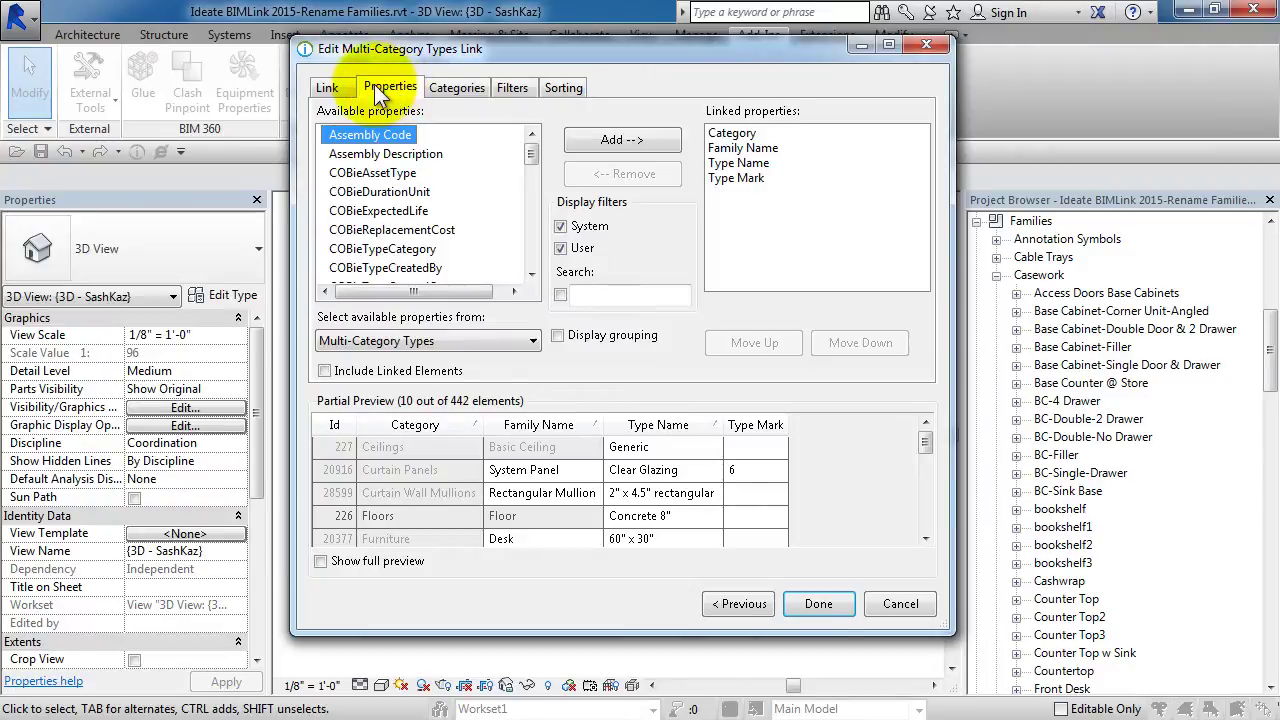
{"action": "left_click", "coordinate": [750, 178]}
{"action": "left_click", "coordinate": [625, 175]}
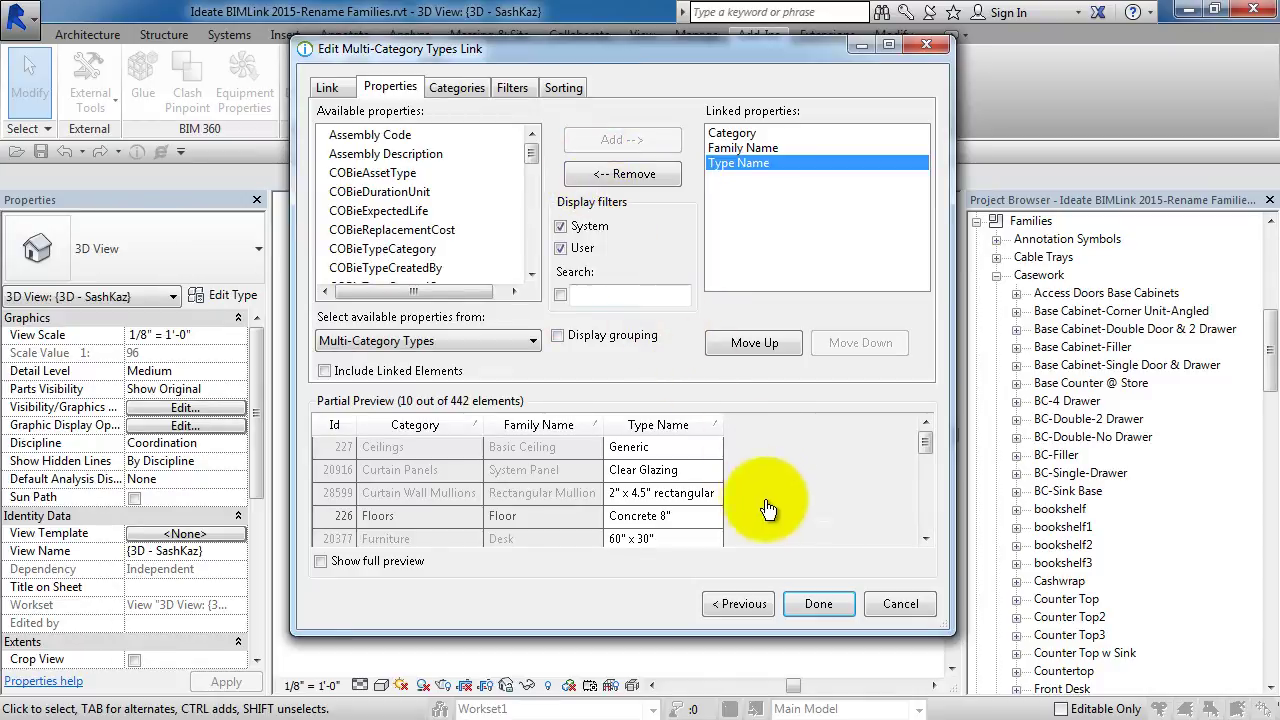
{"action": "left_click", "coordinate": [815, 604]}
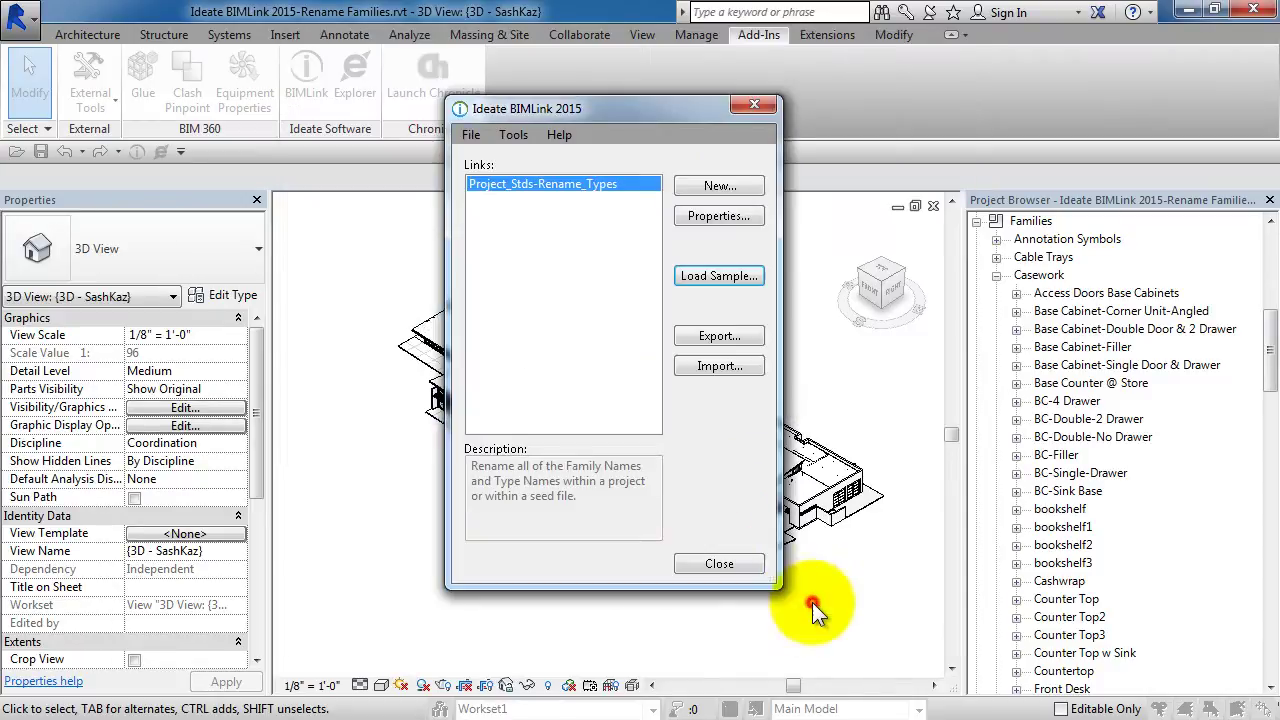
Export the link as Project_Stds-Rename_Types.xlsx and open the workbook in Excel.
{"action": "left_click", "coordinate": [706, 337]}
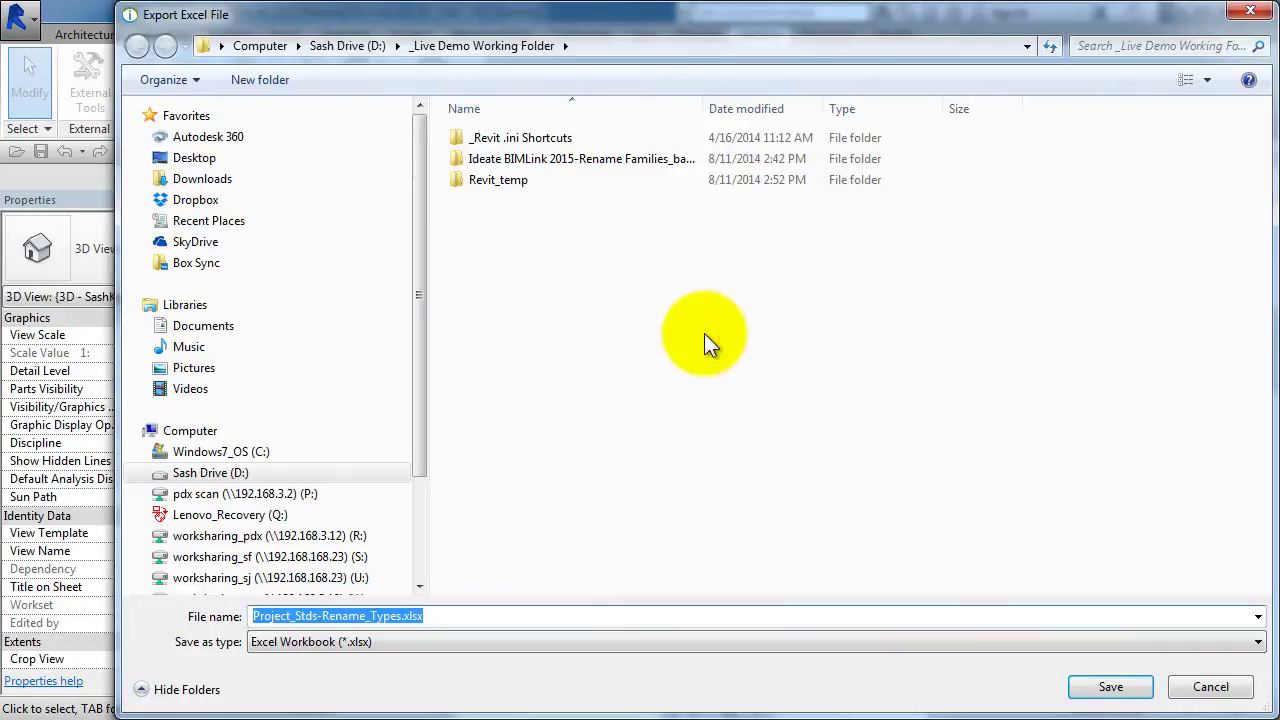
{"action": "left_click", "coordinate": [1078, 692]}
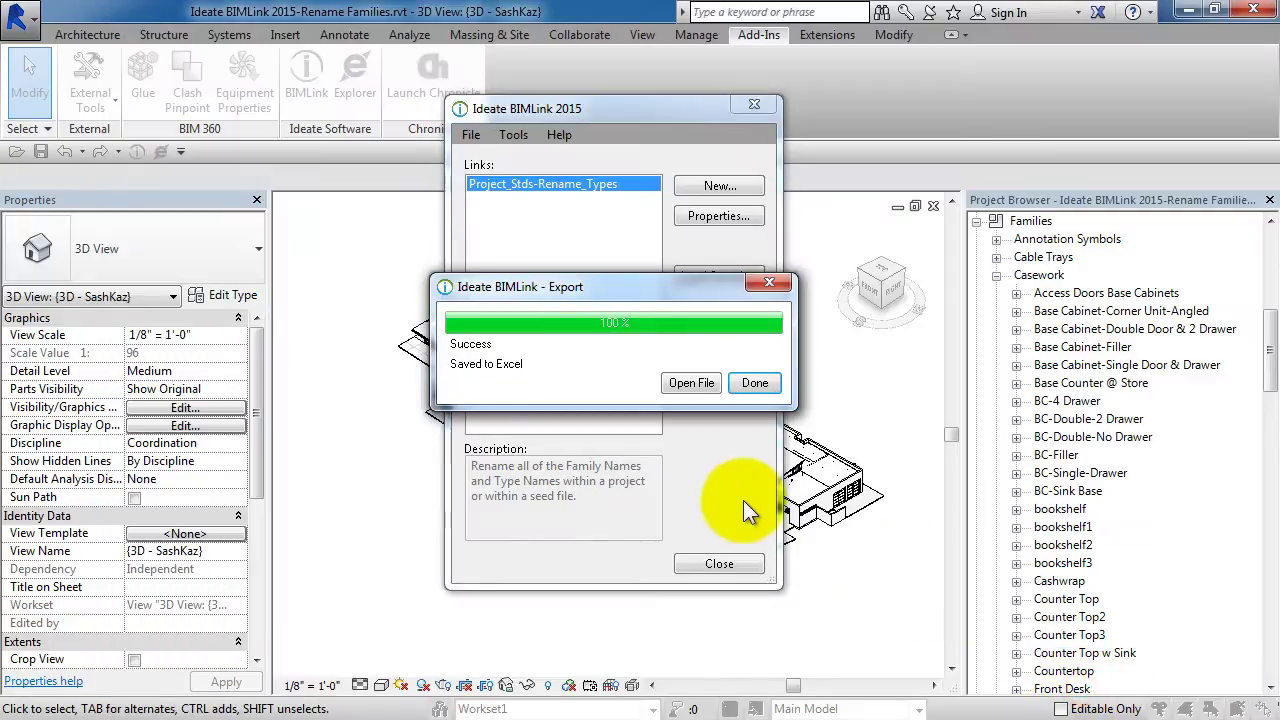
{"action": "left_click", "coordinate": [688, 386]}
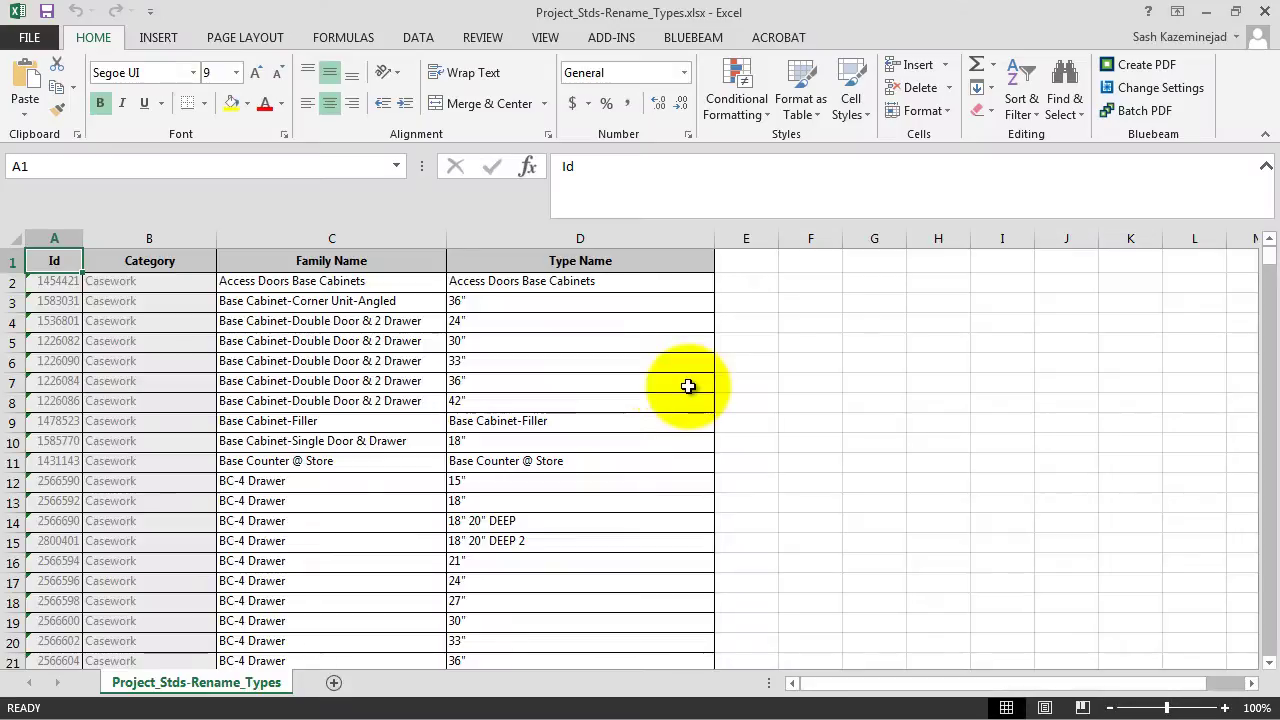
Scroll through the exported types, from Casework through Ceilings, Doors, Ducts and Fascias.
{"action": "left_click", "coordinate": [748, 343]}
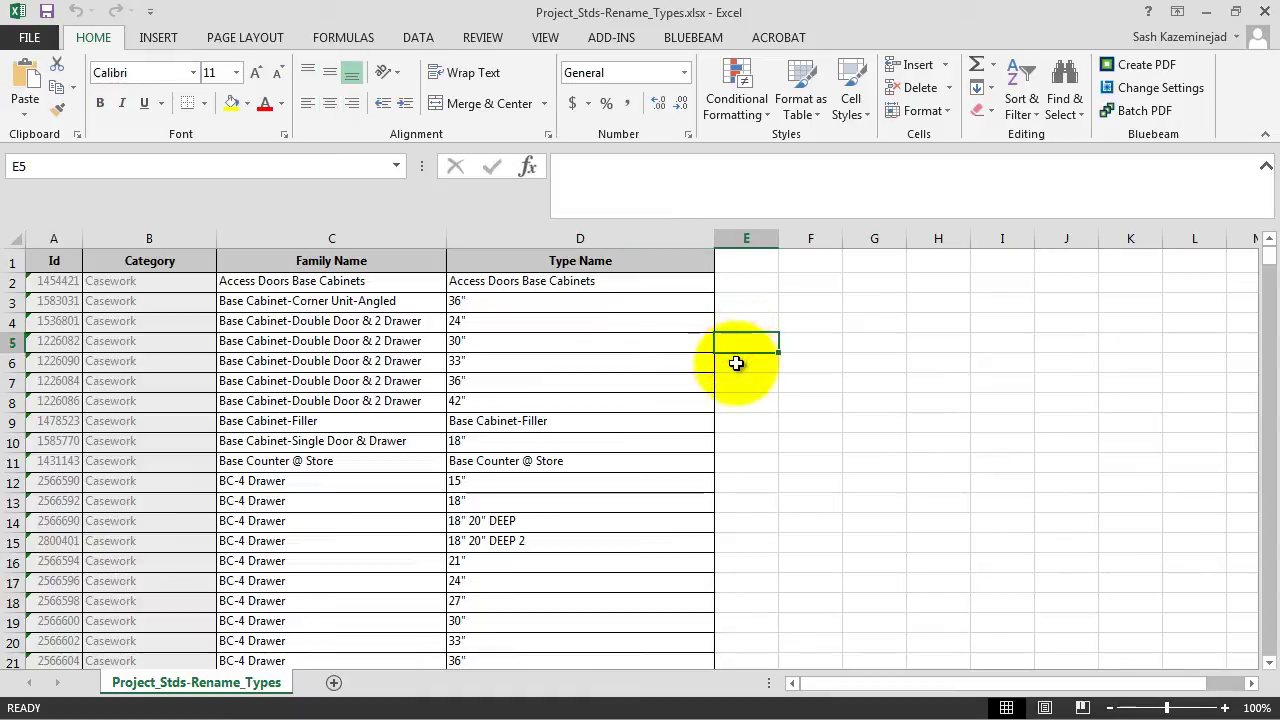
{"action": "scroll", "coordinate": [736, 367], "scroll_direction": "down", "scroll_amount": 20}
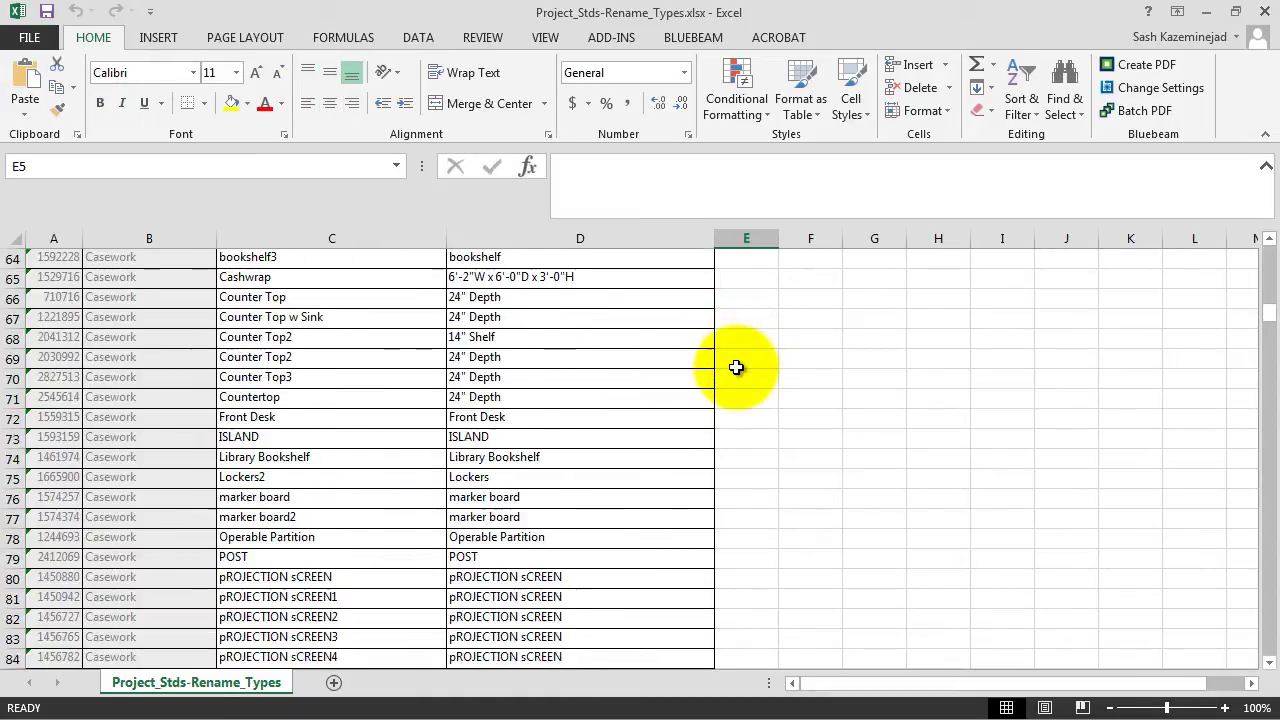
{"action": "scroll", "coordinate": [736, 367], "scroll_direction": "down", "scroll_amount": 20}
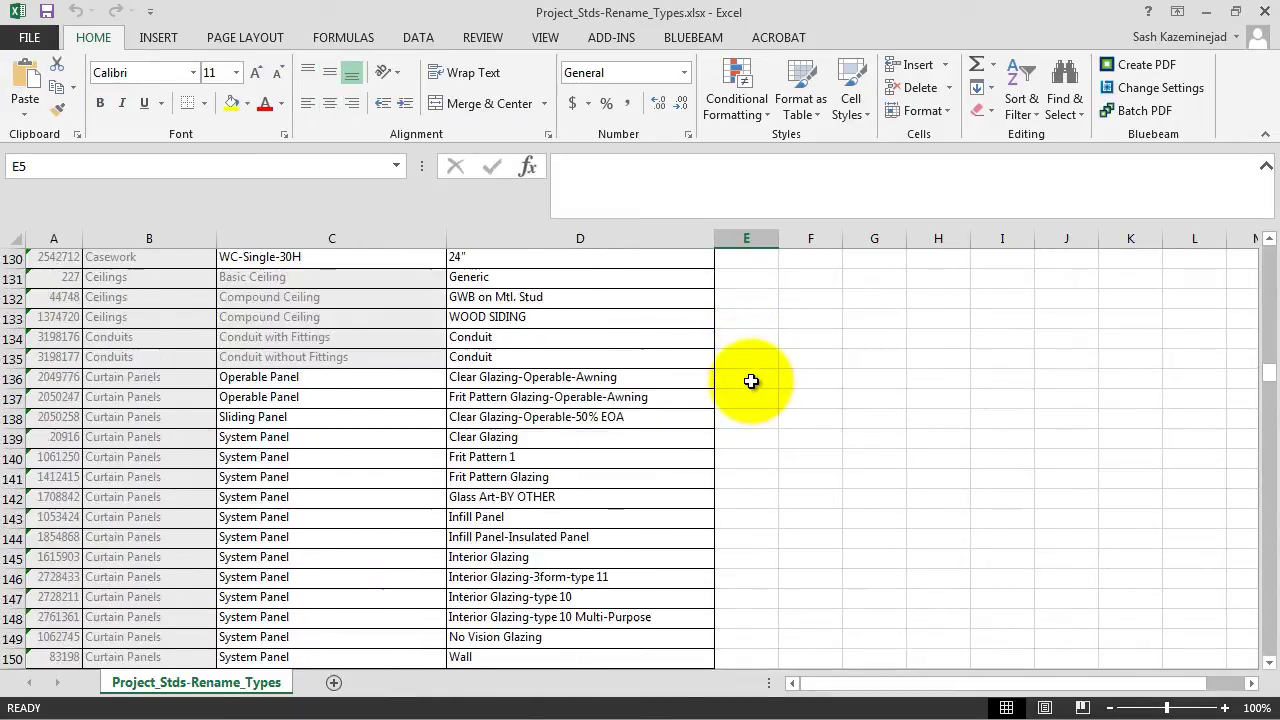
{"action": "scroll", "coordinate": [751, 381], "scroll_direction": "up", "scroll_amount": 2}
{"action": "scroll", "coordinate": [751, 381], "scroll_direction": "down", "scroll_amount": 12}
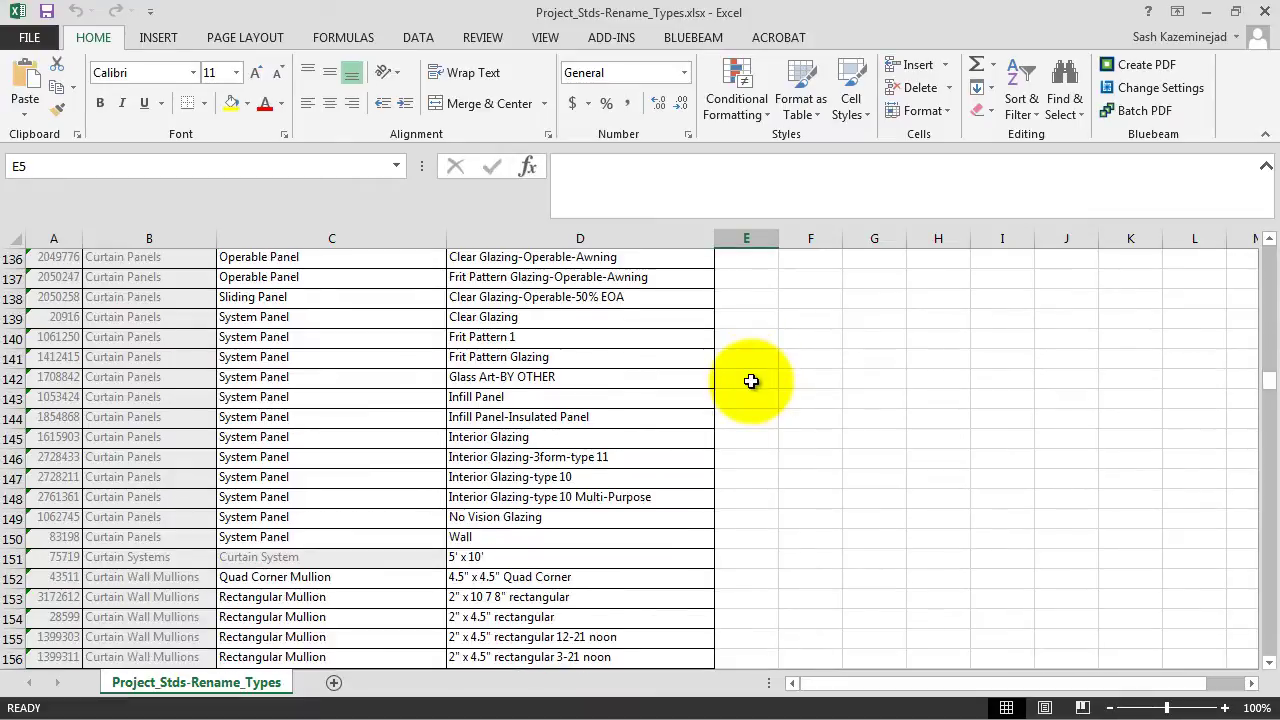
{"action": "scroll", "coordinate": [751, 381], "scroll_direction": "down", "scroll_amount": 9}
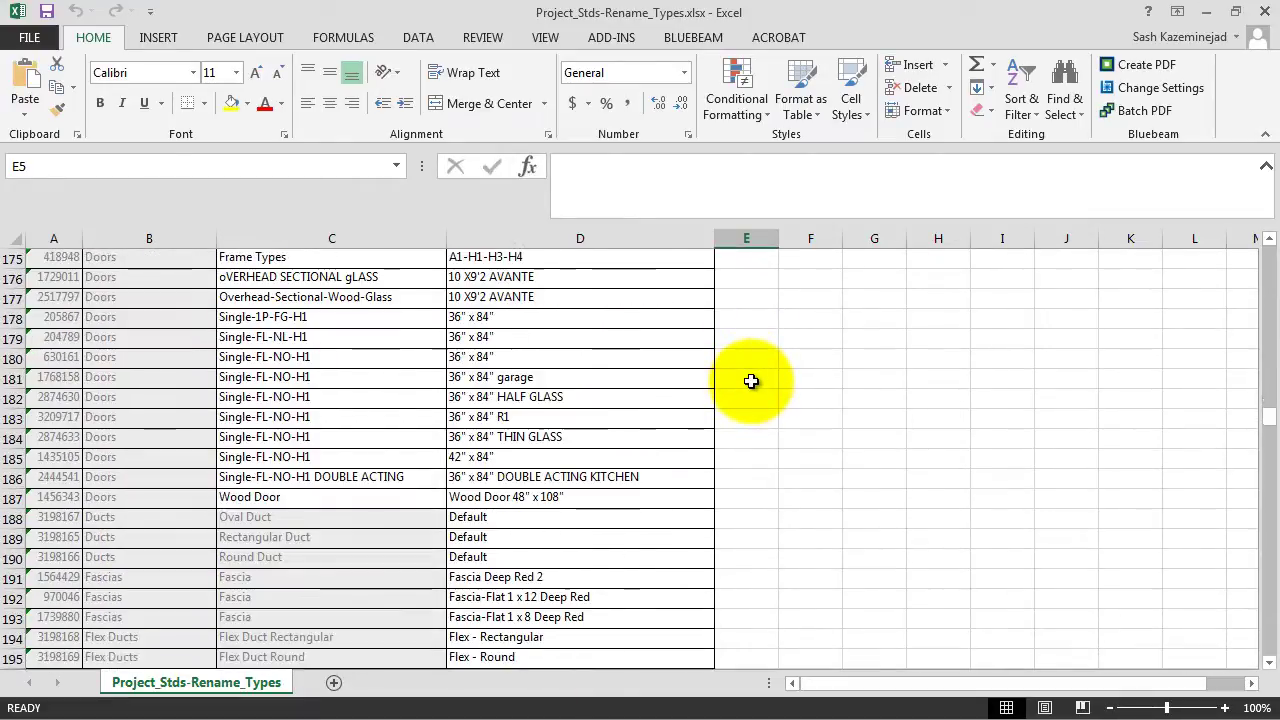
{"action": "scroll", "coordinate": [751, 381], "scroll_direction": "up", "scroll_amount": 20}
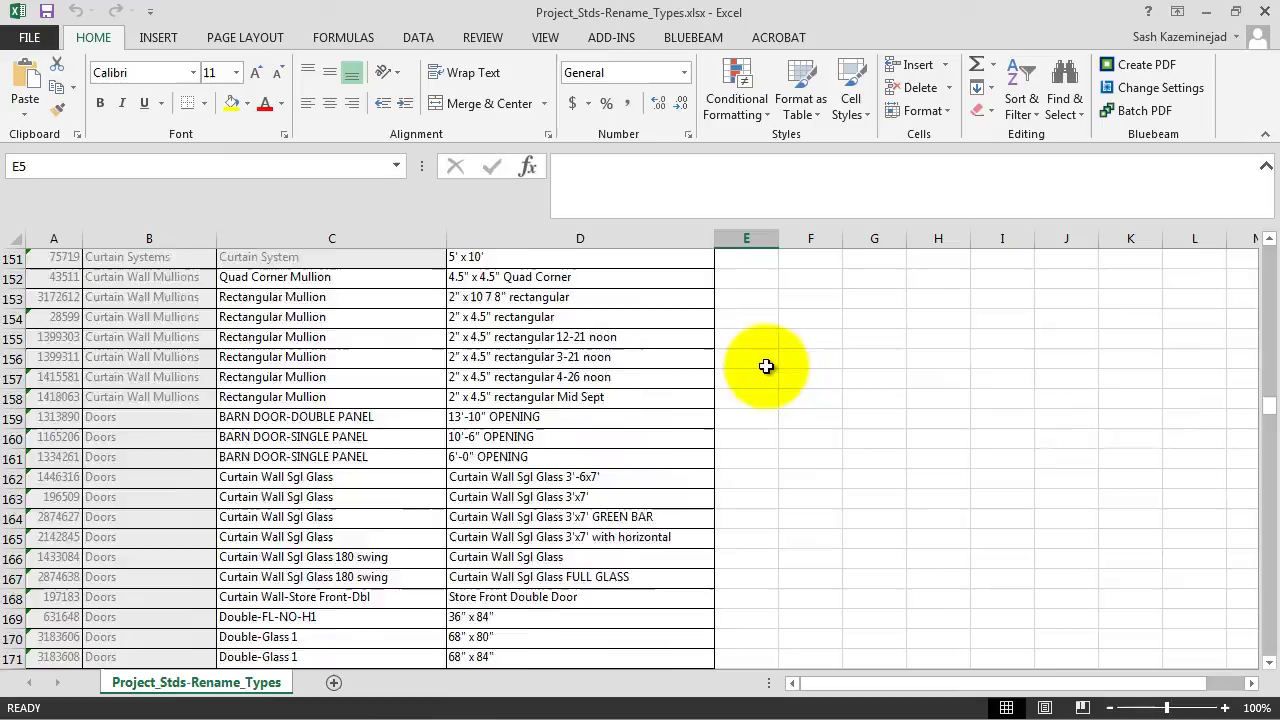
{"action": "scroll", "coordinate": [766, 366], "scroll_direction": "up", "scroll_amount": 4}
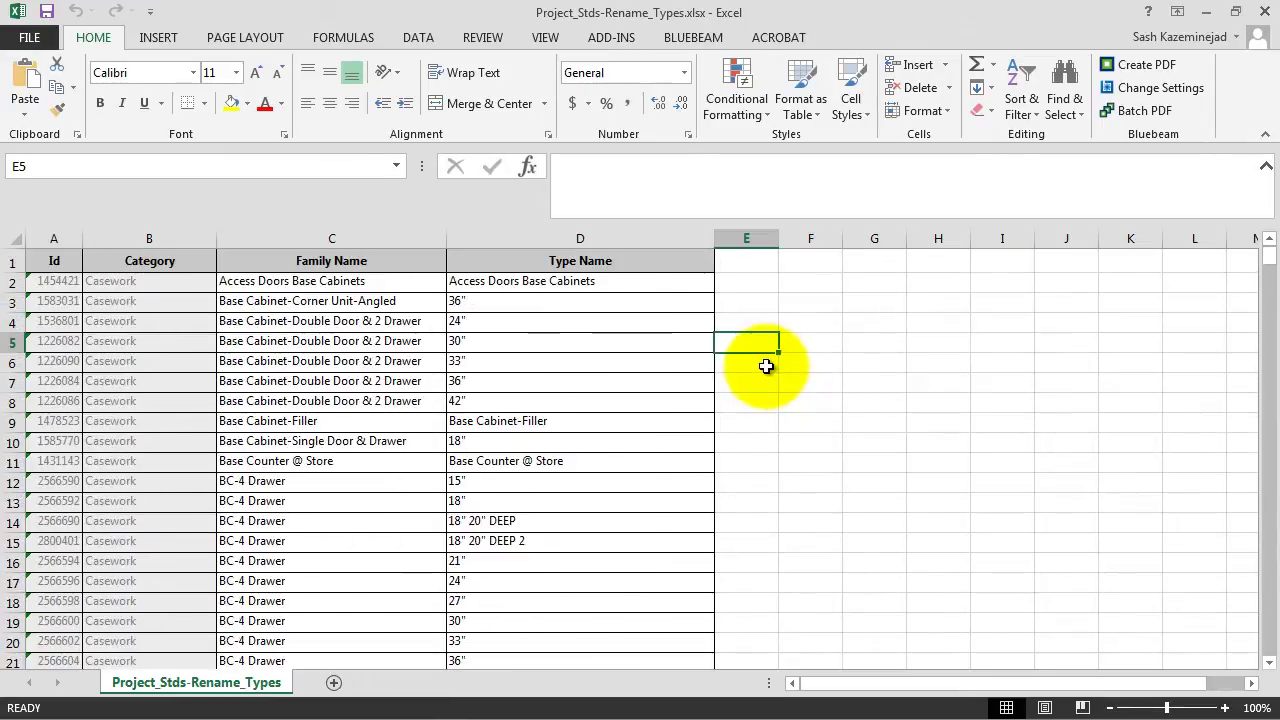
{"action": "scroll", "coordinate": [194, 337], "scroll_direction": "down", "scroll_amount": 1}
{"action": "scroll", "coordinate": [171, 294], "scroll_direction": "up", "scroll_amount": 1}
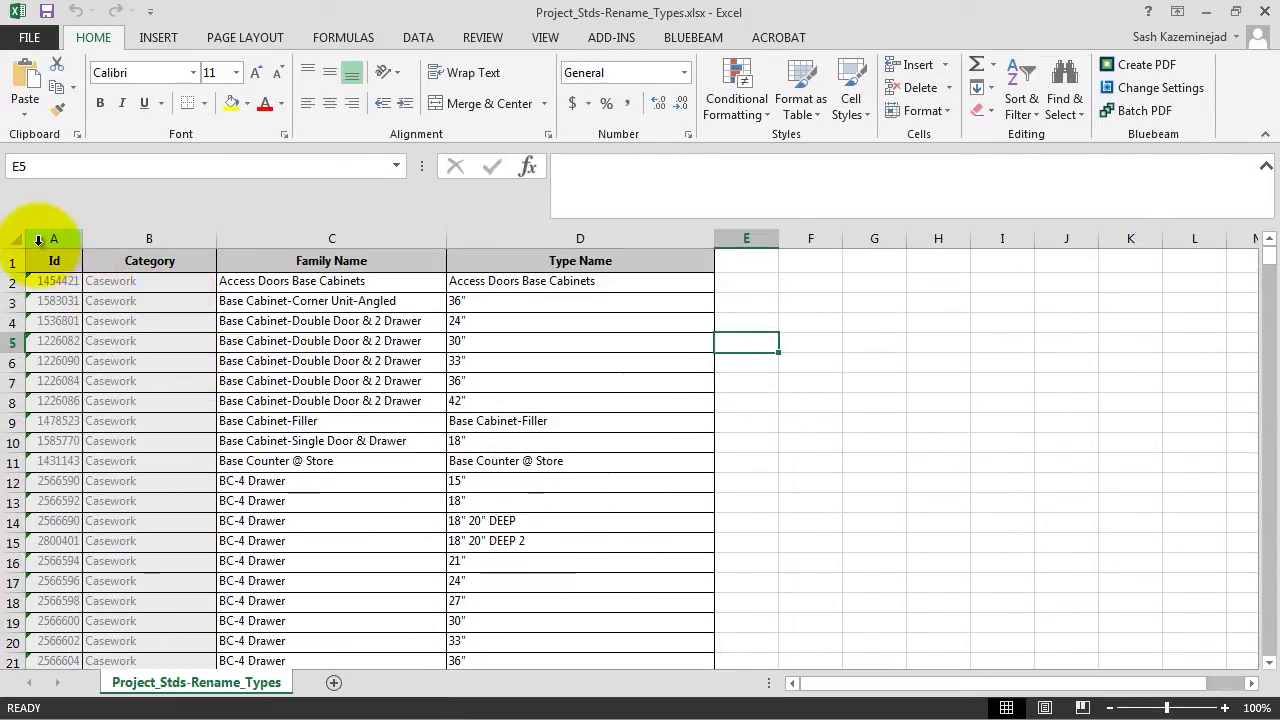
Sort columns A–D by Family Name cell colour, with shaded cells on top.
{"action": "left_click_drag", "start_coordinate": [30, 240], "coordinate": [600, 230]}
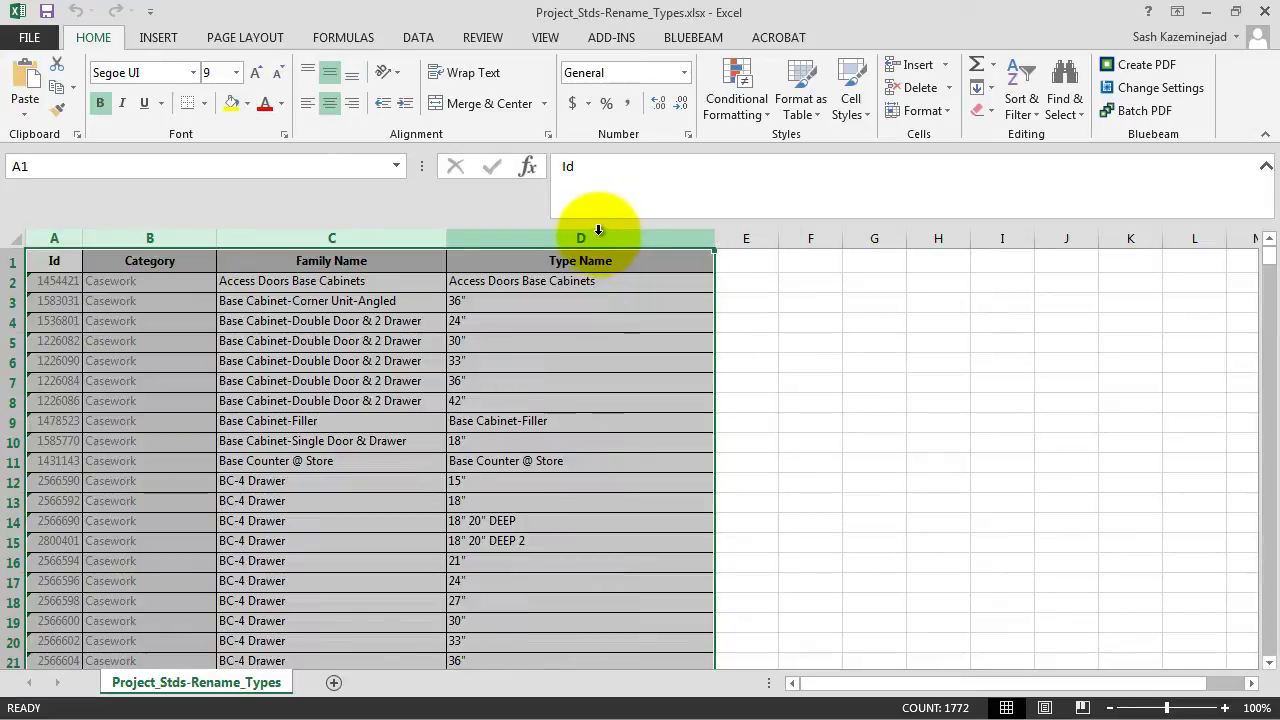
{"action": "left_click", "coordinate": [410, 40]}
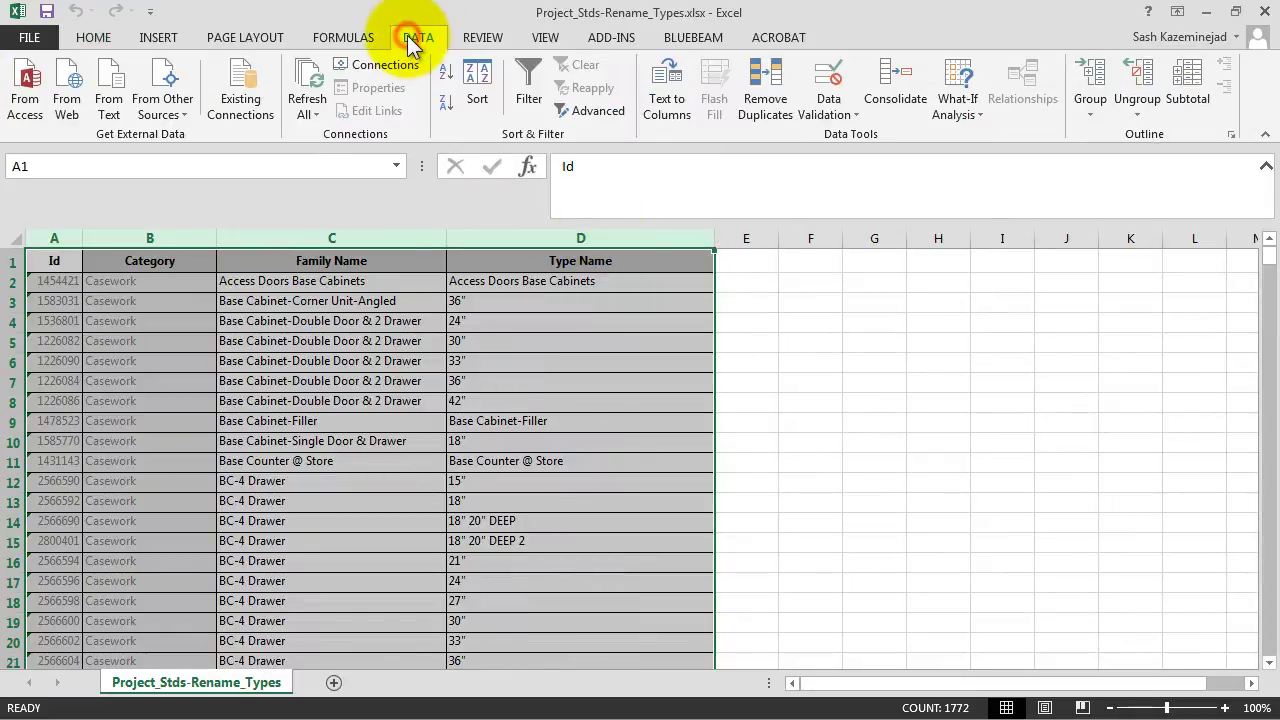
{"action": "left_click", "coordinate": [472, 77]}
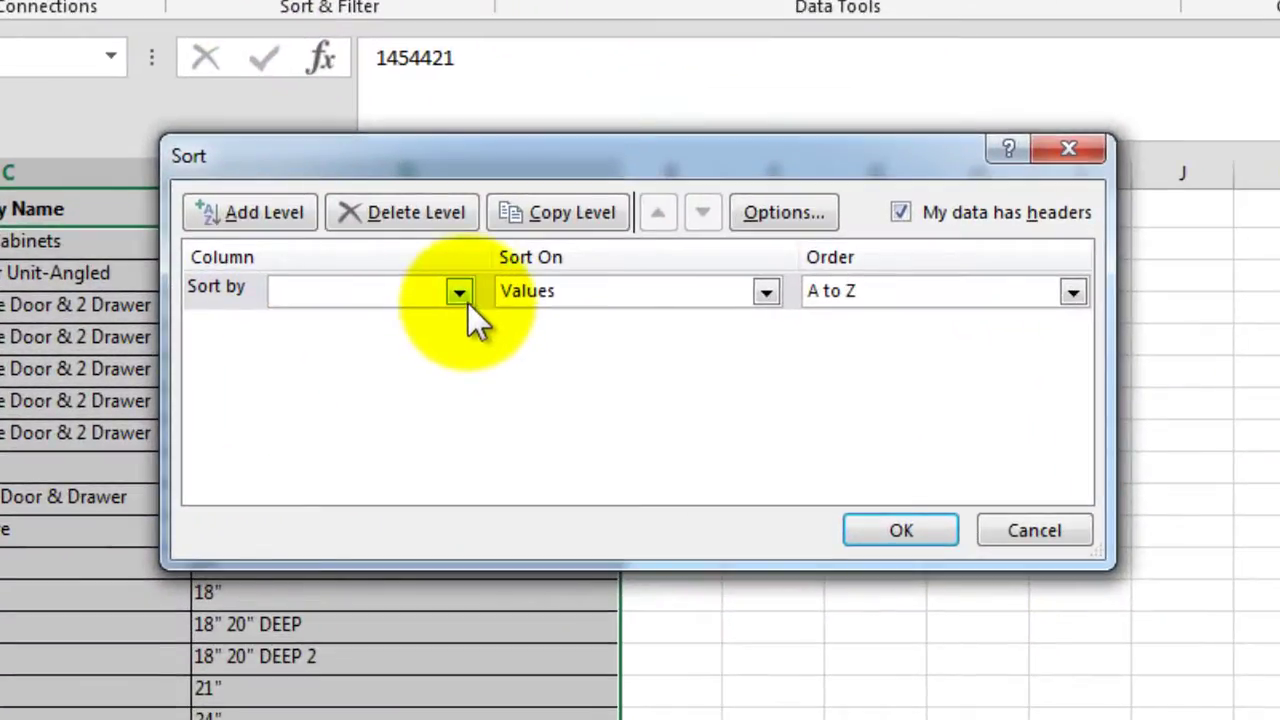
{"action": "left_click", "coordinate": [464, 294]}
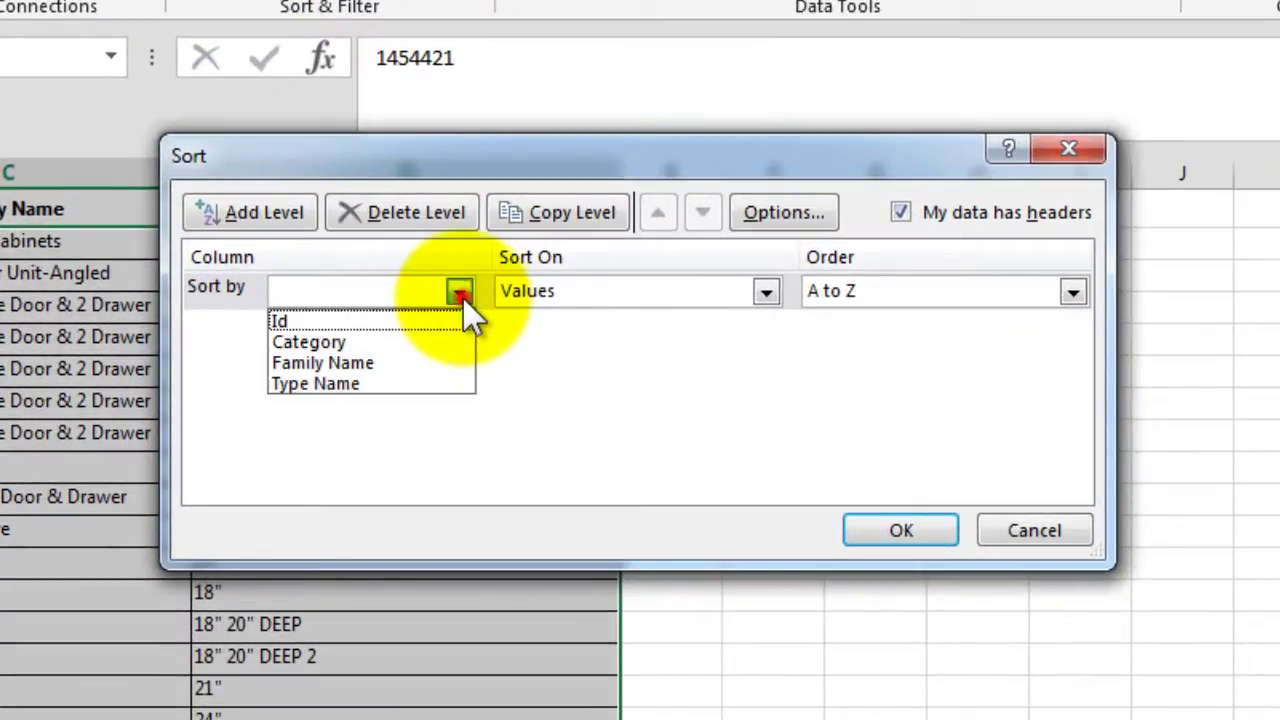
{"action": "left_click", "coordinate": [396, 362]}
{"action": "left_click", "coordinate": [764, 293]}
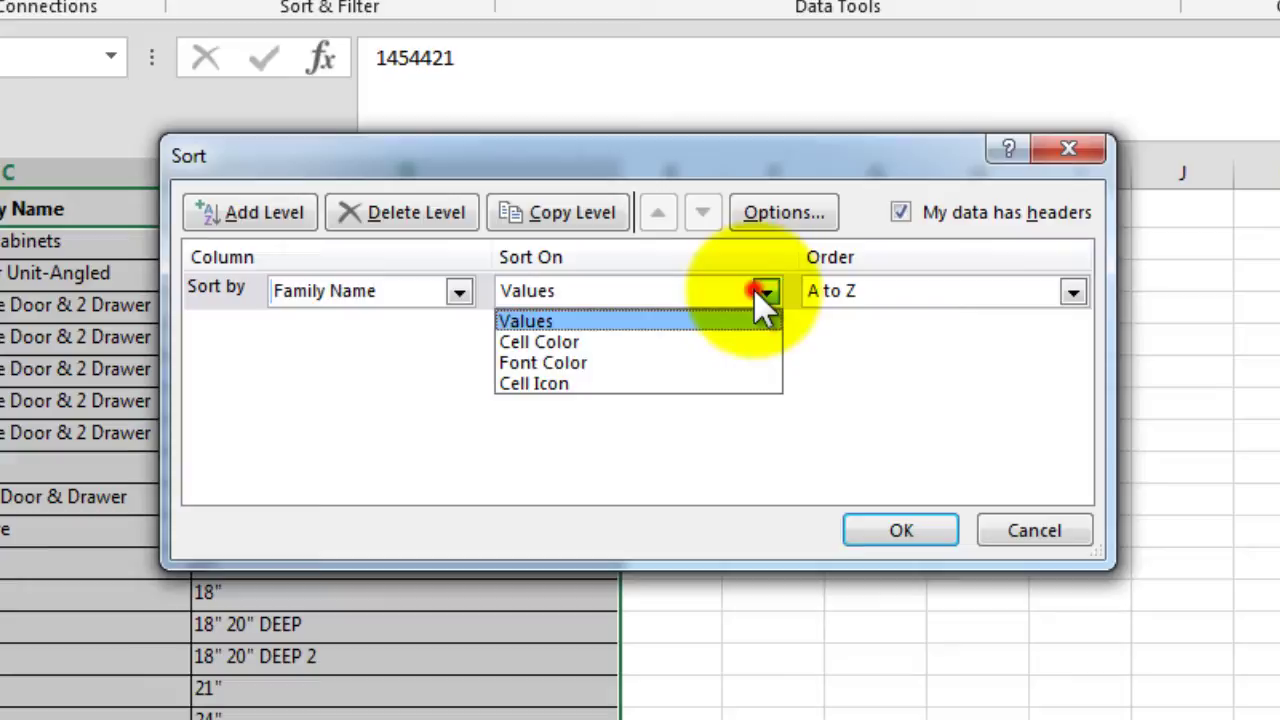
{"action": "left_click", "coordinate": [533, 345]}
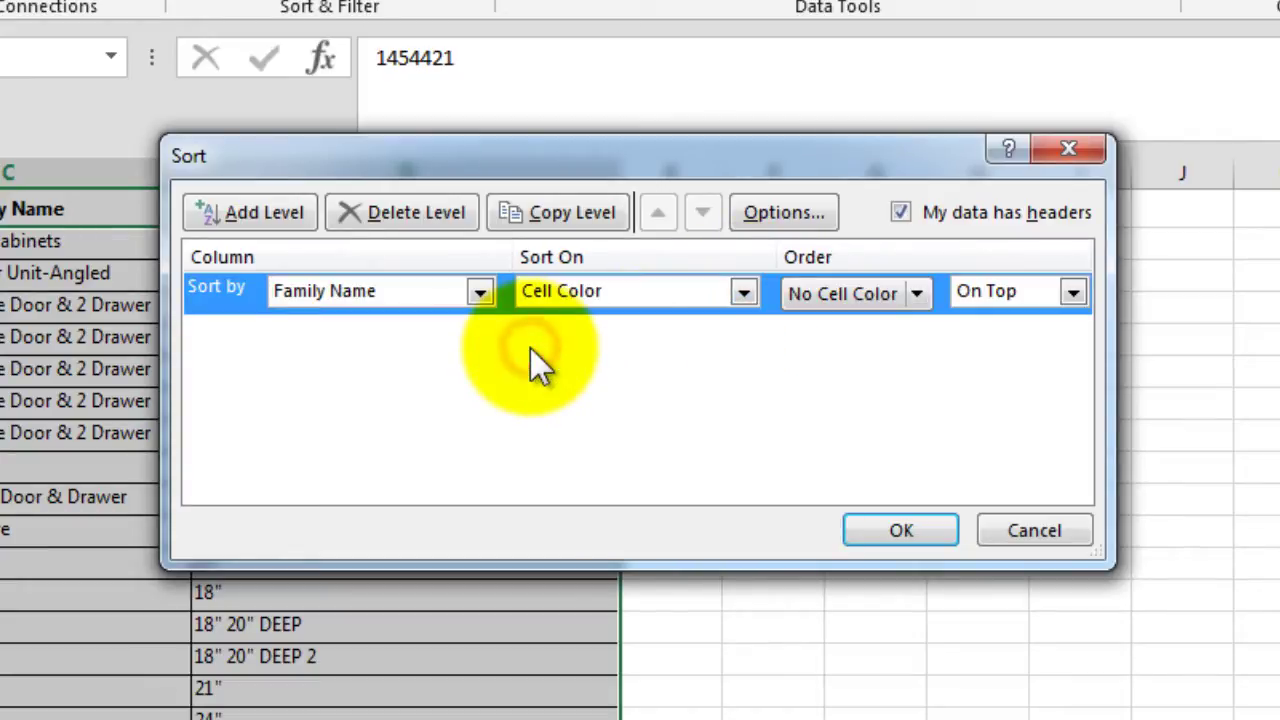
{"action": "left_click", "coordinate": [913, 293]}
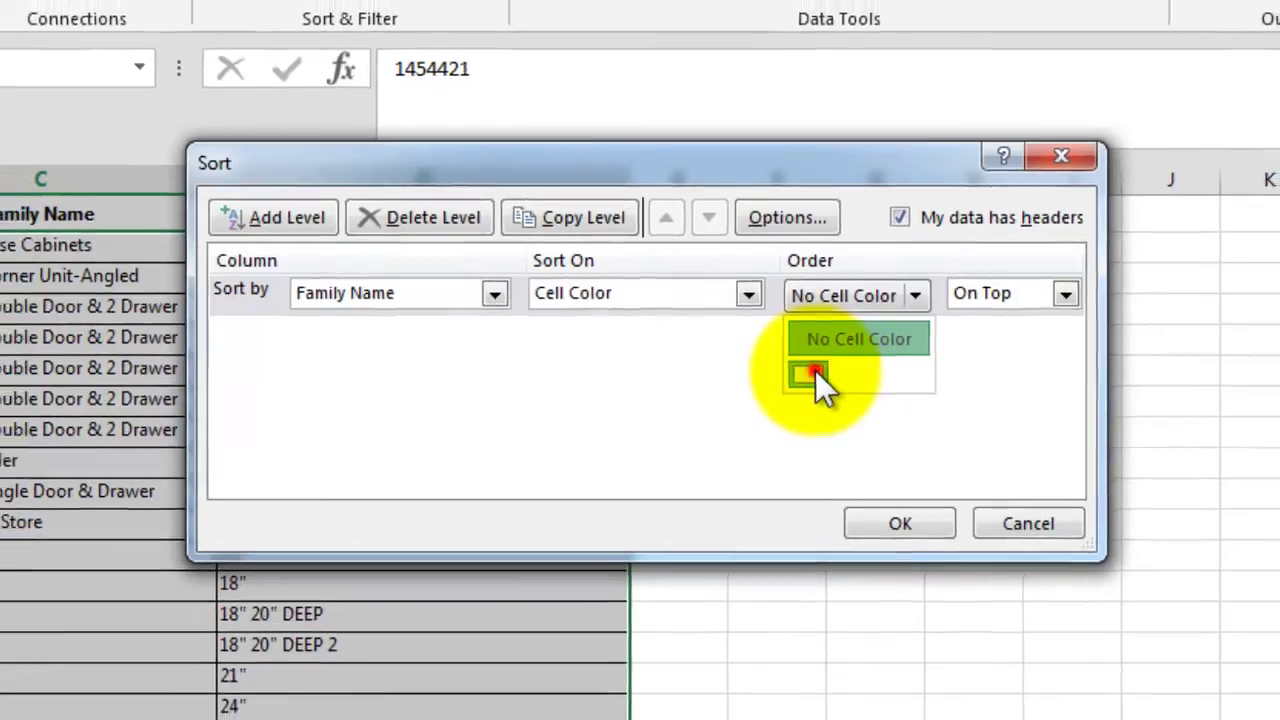
{"action": "left_click", "coordinate": [815, 372]}
{"action": "left_click", "coordinate": [900, 523]}
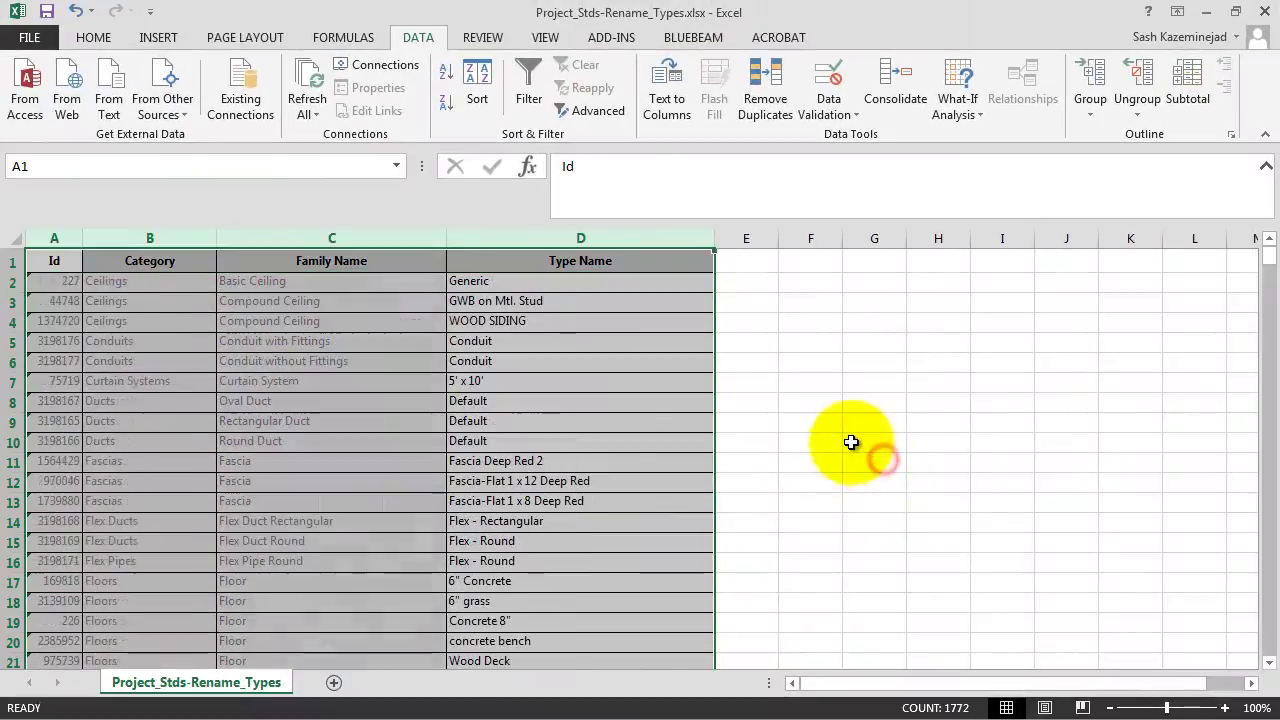
Delete all the shaded non-Casework rows from row 2 down to the Casework block.
{"action": "left_click", "coordinate": [828, 487]}
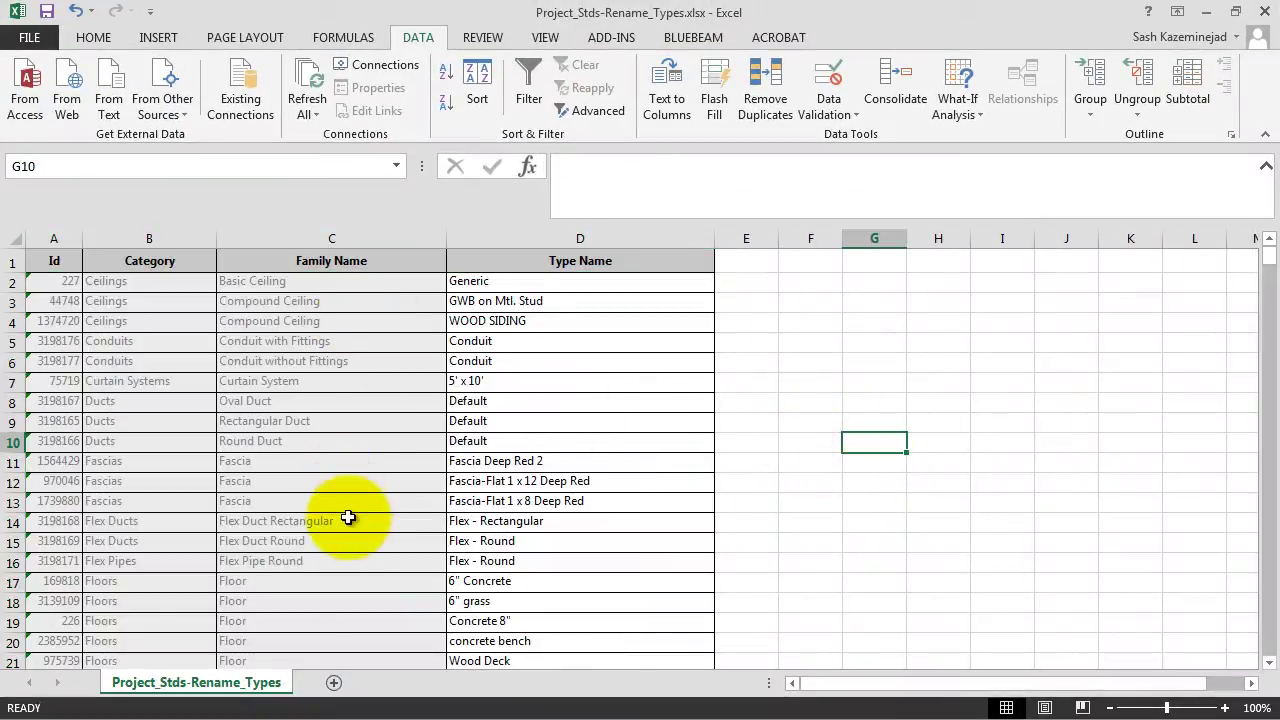
{"action": "scroll", "coordinate": [344, 516], "scroll_direction": "down", "scroll_amount": 20}
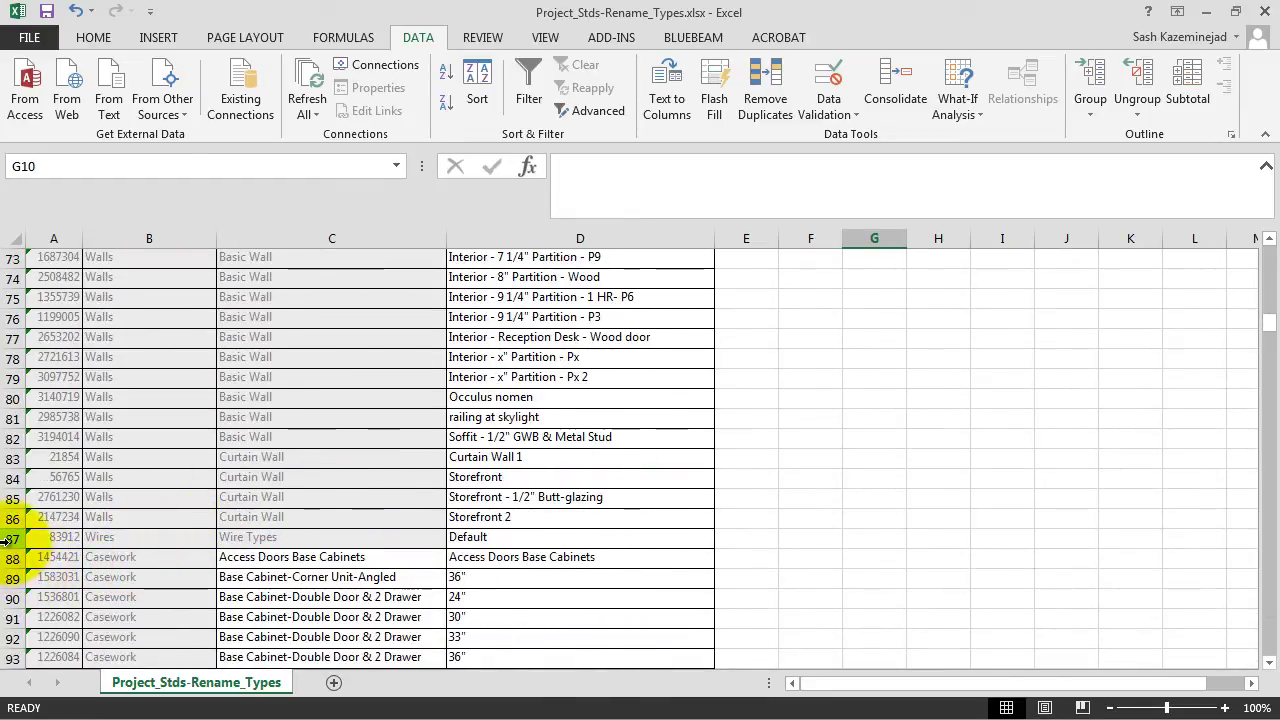
{"action": "left_click_drag", "start_coordinate": [5, 539], "coordinate": [11, 285]}
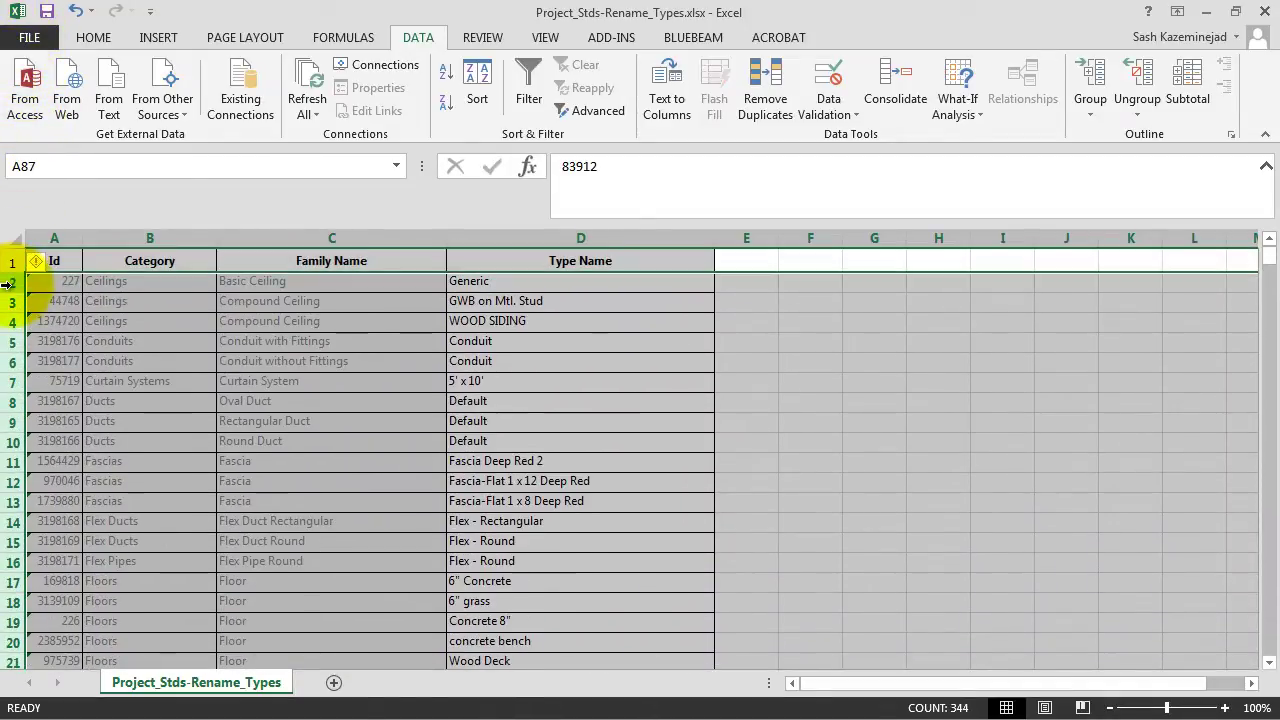
{"action": "right_click", "coordinate": [130, 285]}
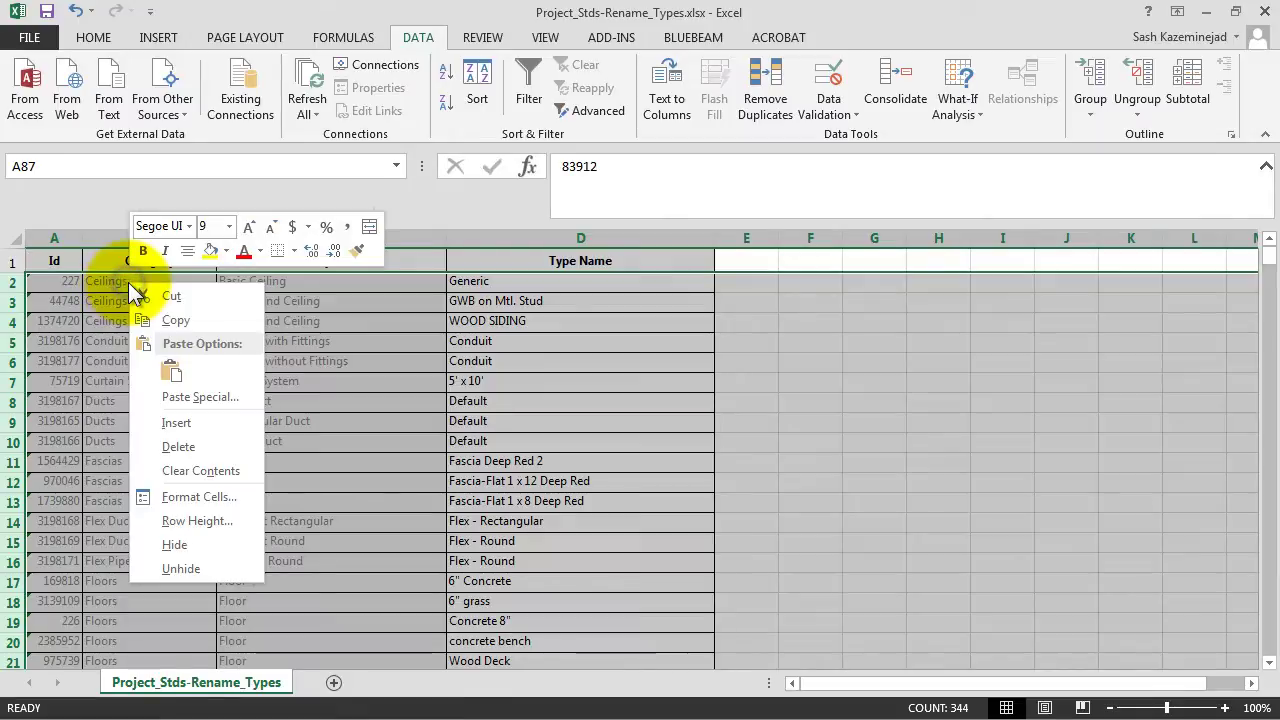
{"action": "left_click", "coordinate": [178, 446]}
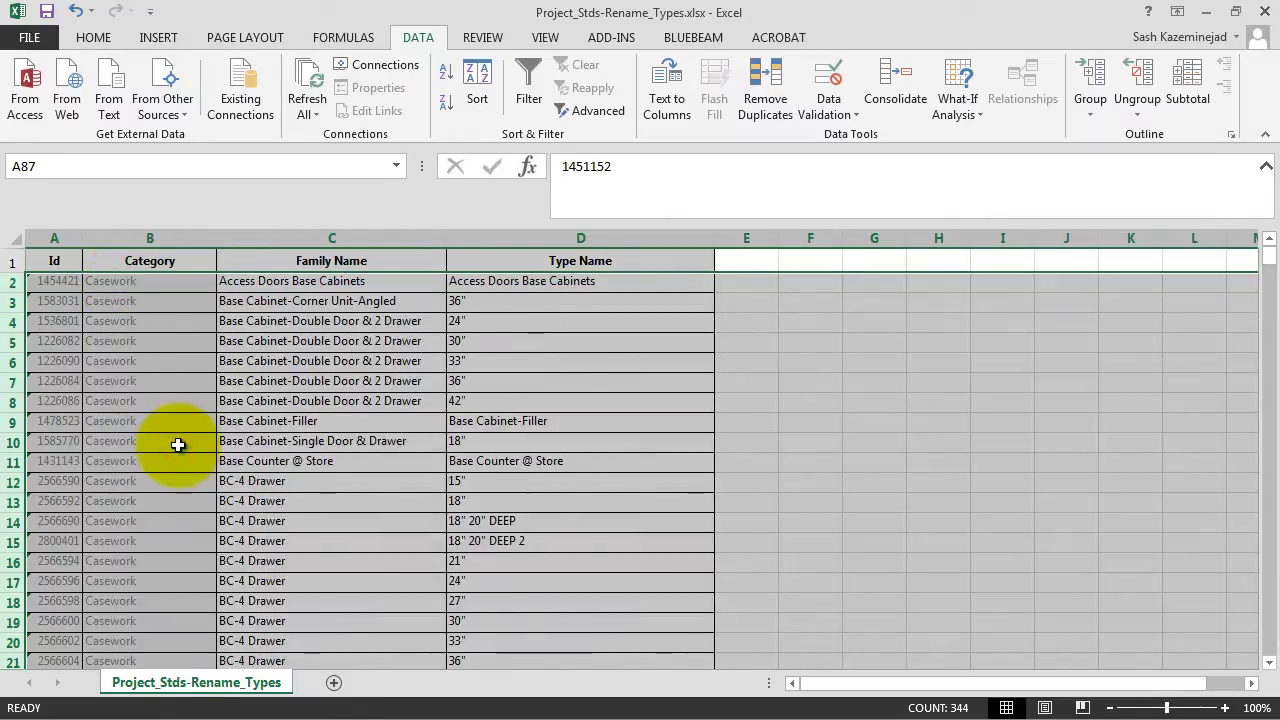
{"action": "left_click", "coordinate": [772, 329]}
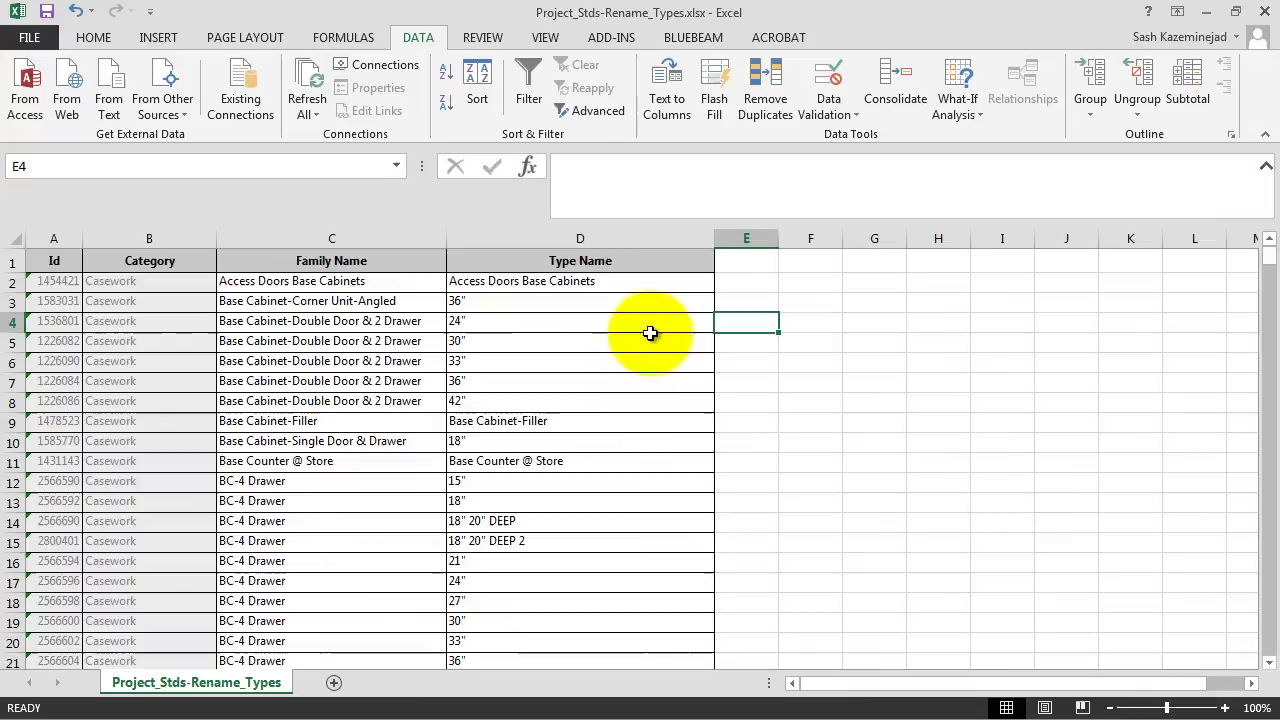
Enter =PROPER(C2) in E2, widen column E, and fill it down to row 357.
{"action": "left_click", "coordinate": [744, 283]}
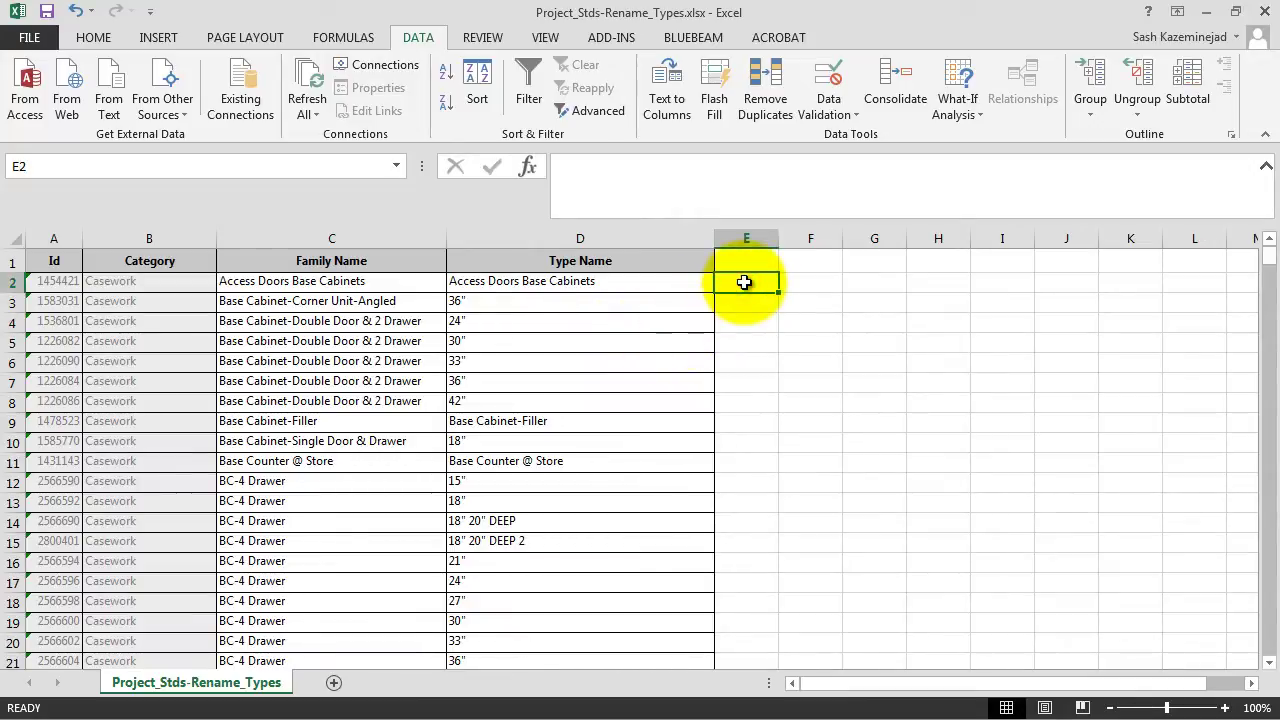
{"action": "type", "text": "=P"}
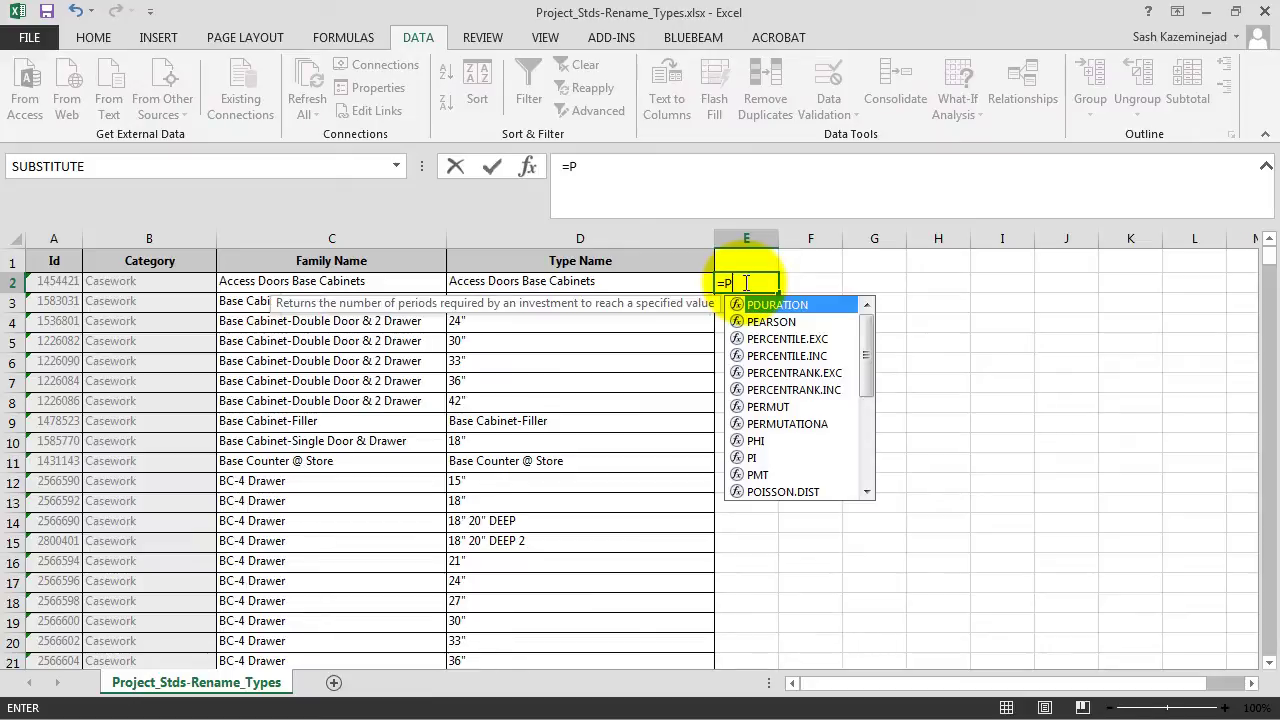
{"action": "type", "text": "roper"}
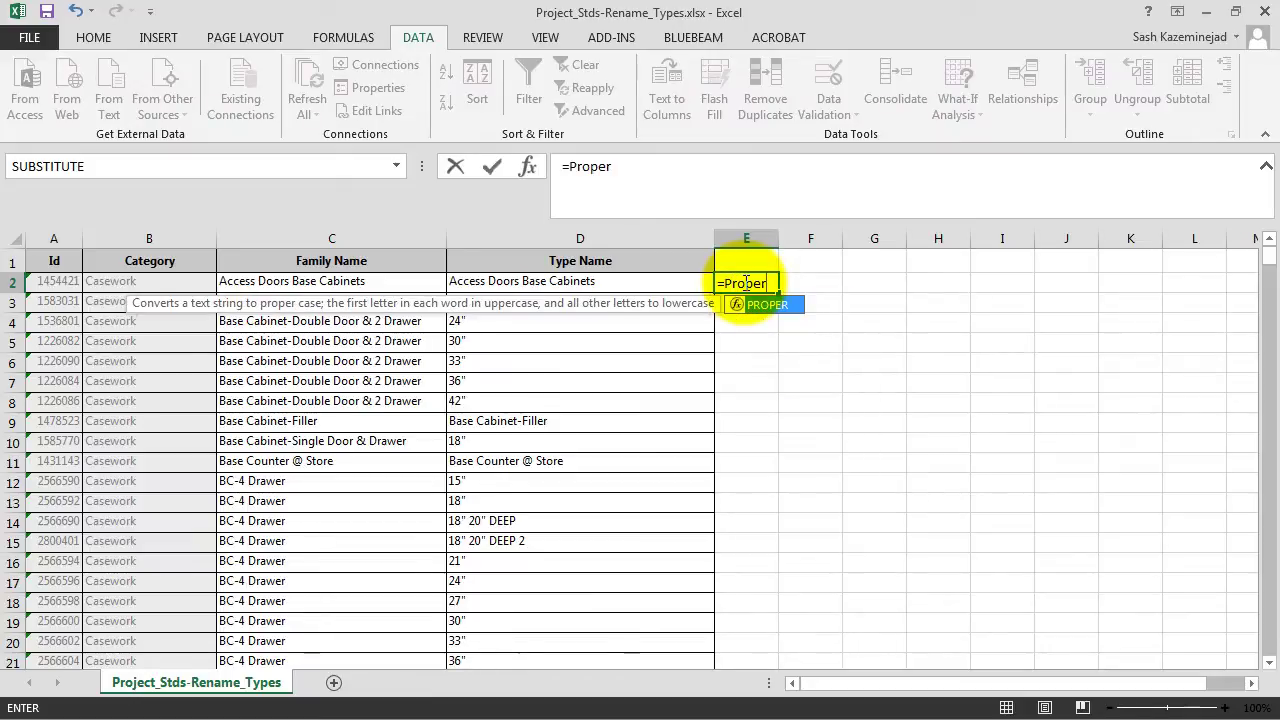
{"action": "type", "text": "("}
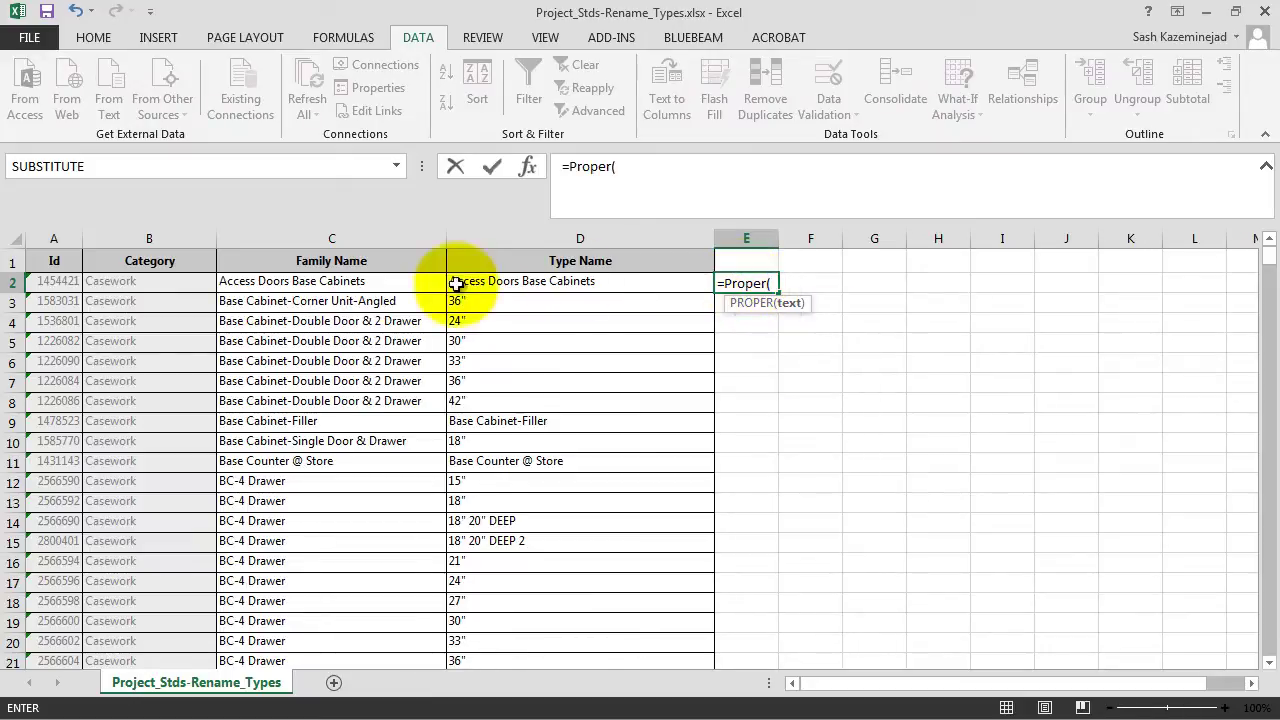
{"action": "left_click", "coordinate": [341, 283]}
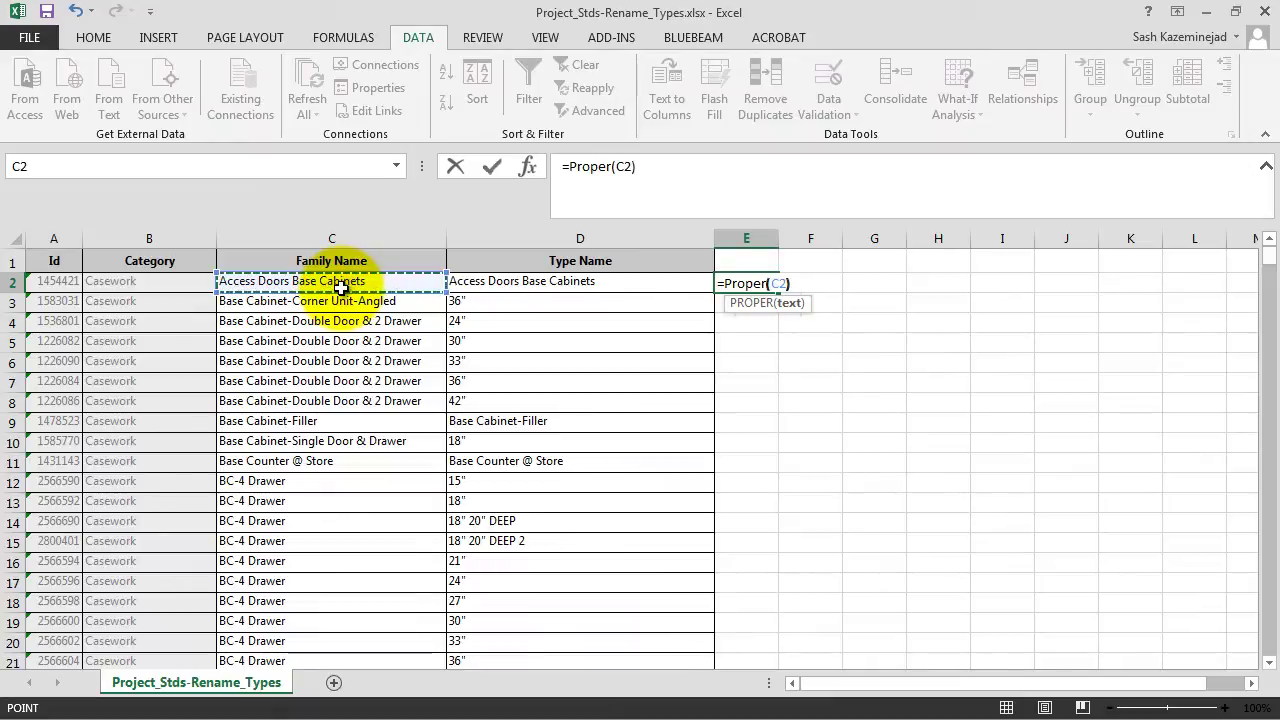
{"action": "key", "text": "Return"}
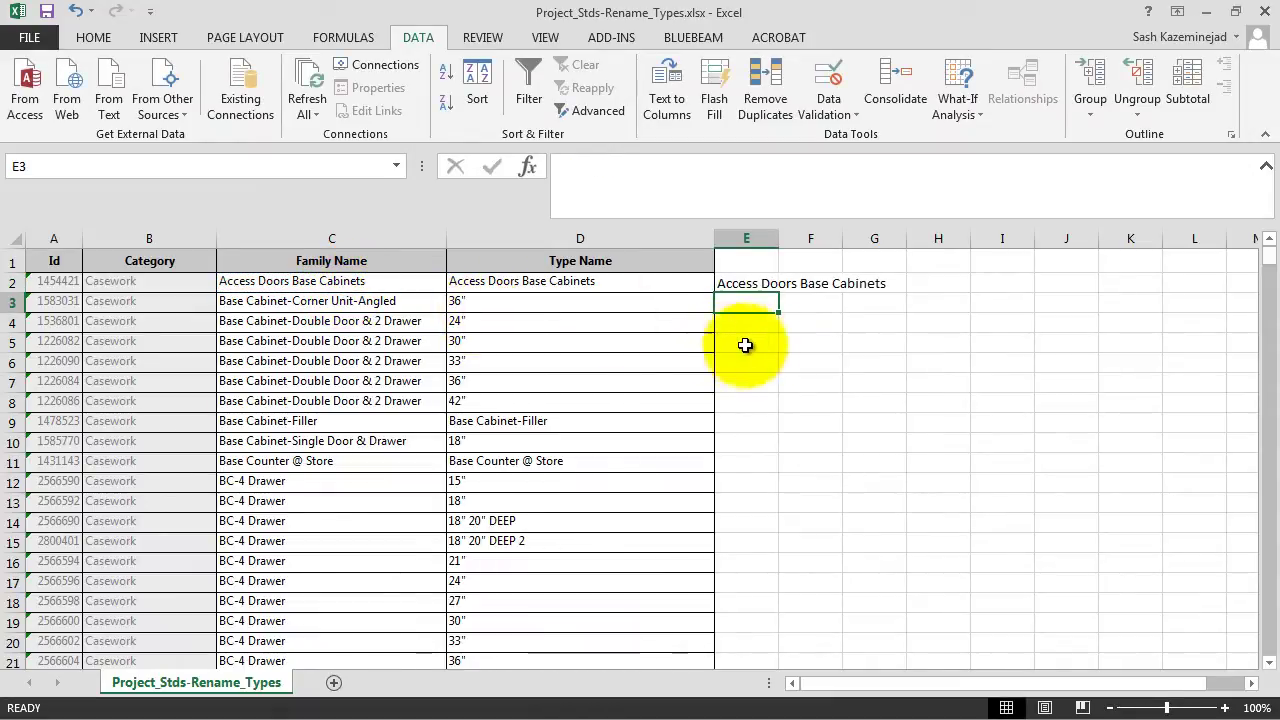
{"action": "left_click_drag", "start_coordinate": [779, 241], "coordinate": [905, 245]}
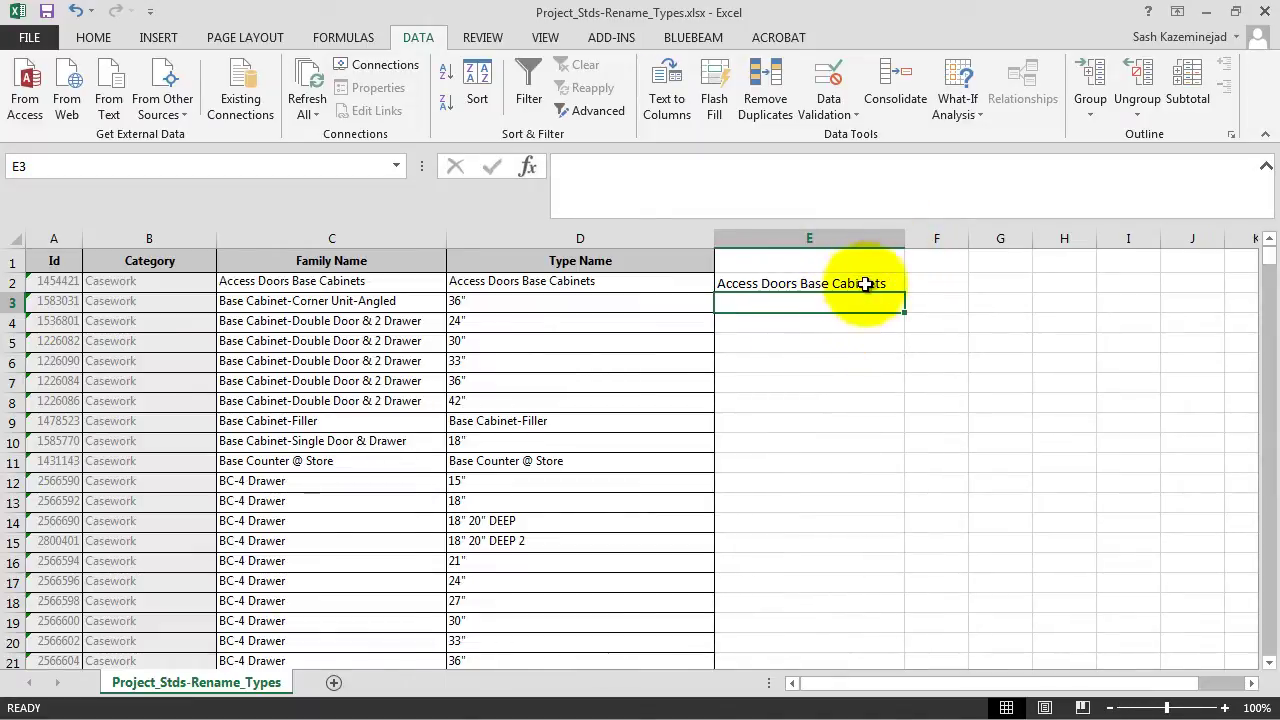
{"action": "left_click", "coordinate": [865, 282]}
{"action": "left_click_drag", "start_coordinate": [906, 292], "coordinate": [876, 566]}
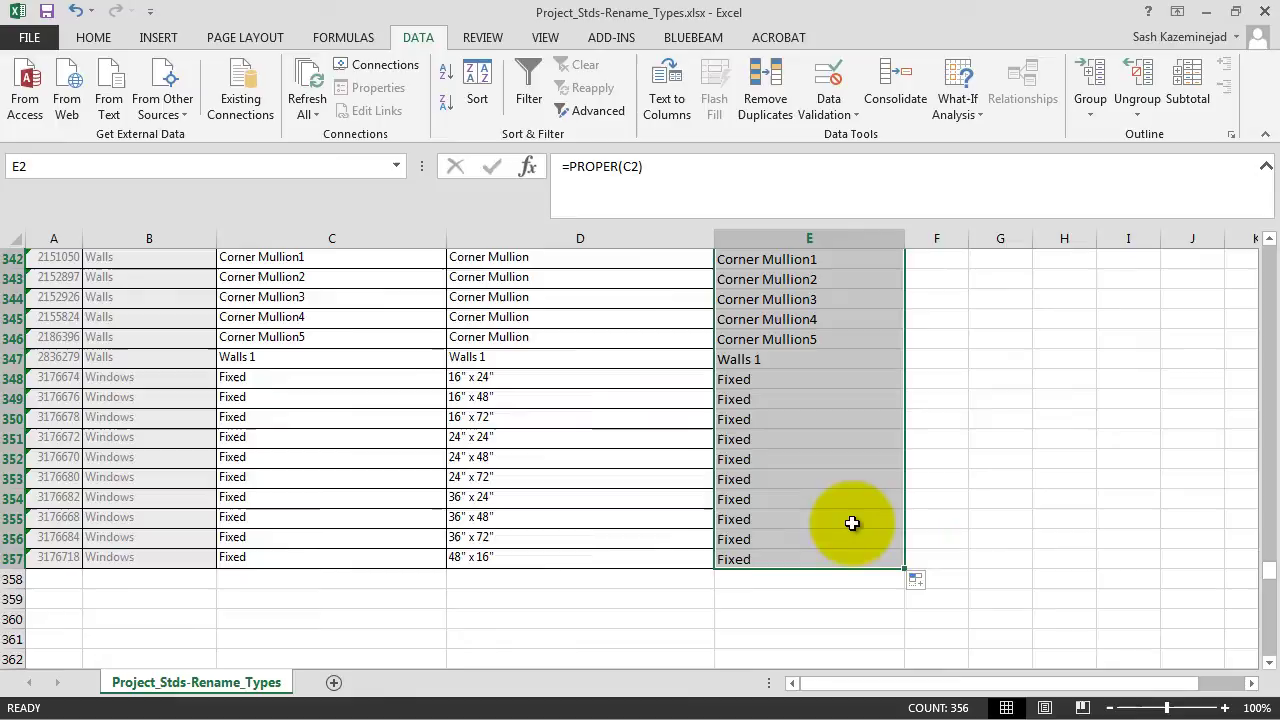
Widen column E to show names like Projection Screen and Island, then widen column F.
{"action": "left_click_drag", "start_coordinate": [1268, 585], "coordinate": [1270, 256]}
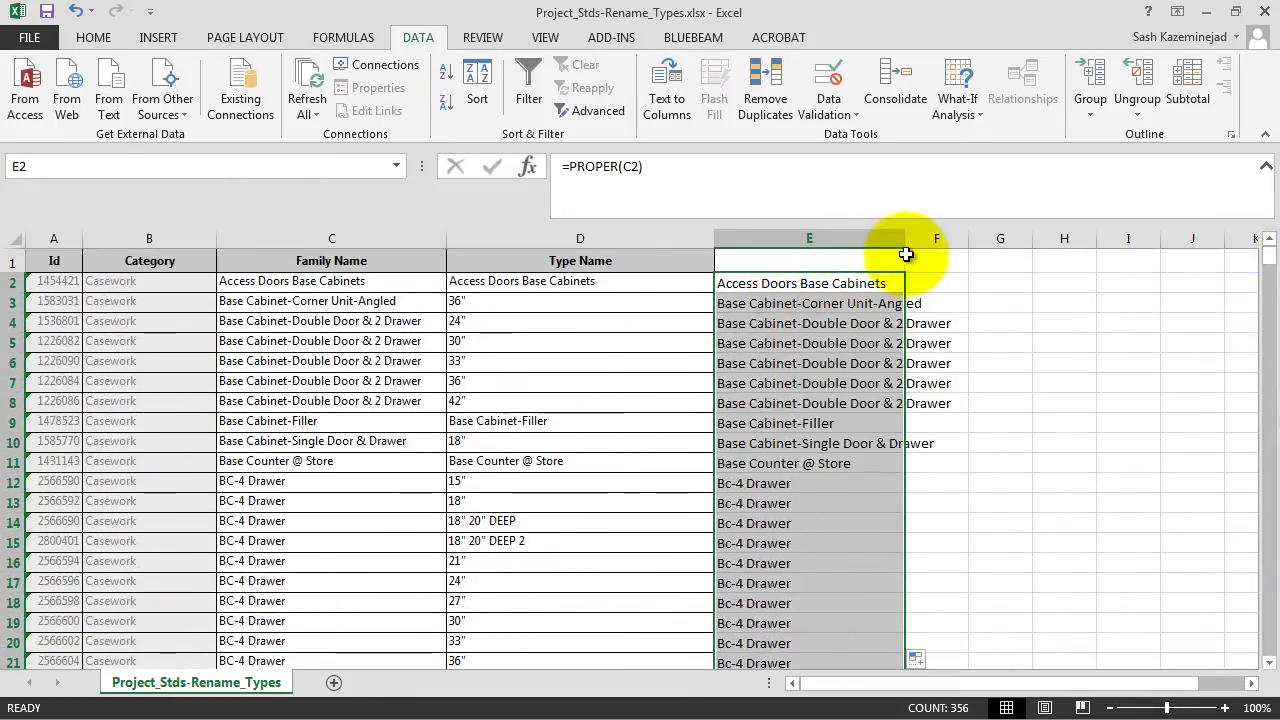
{"action": "left_click_drag", "start_coordinate": [904, 240], "coordinate": [964, 248]}
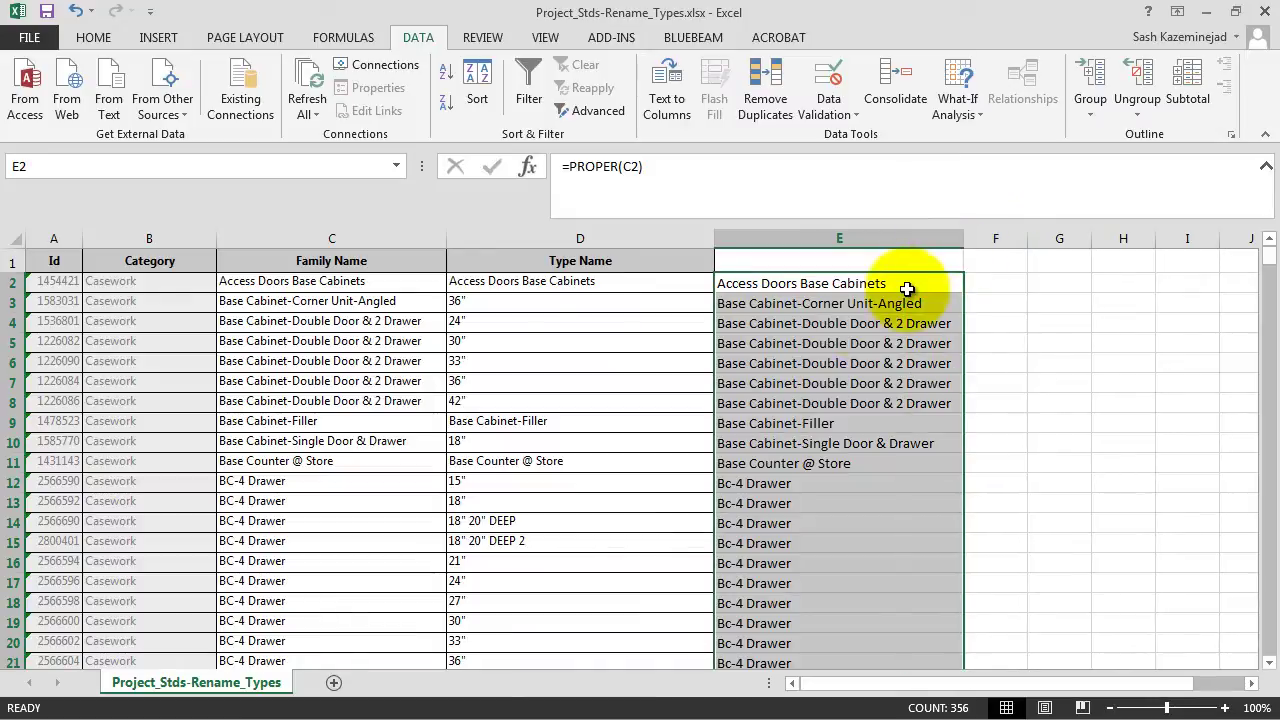
{"action": "left_click", "coordinate": [783, 288]}
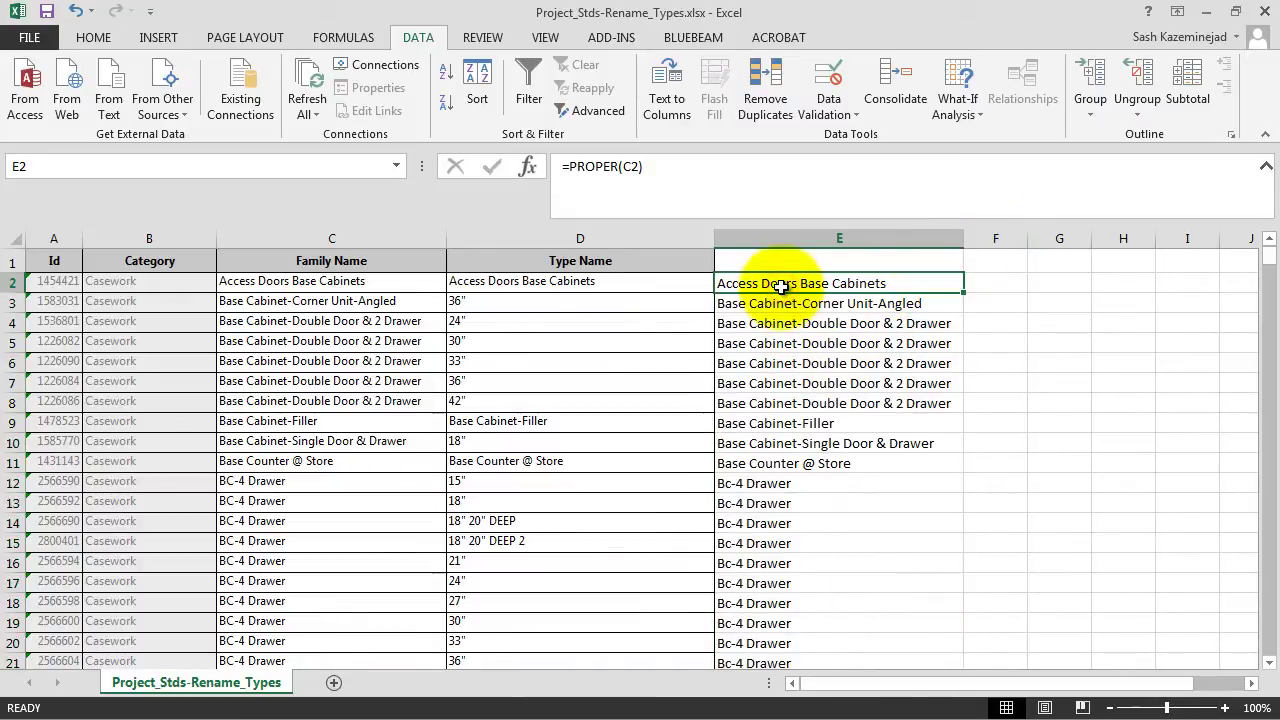
{"action": "scroll", "coordinate": [649, 391], "scroll_direction": "down", "scroll_amount": 7}
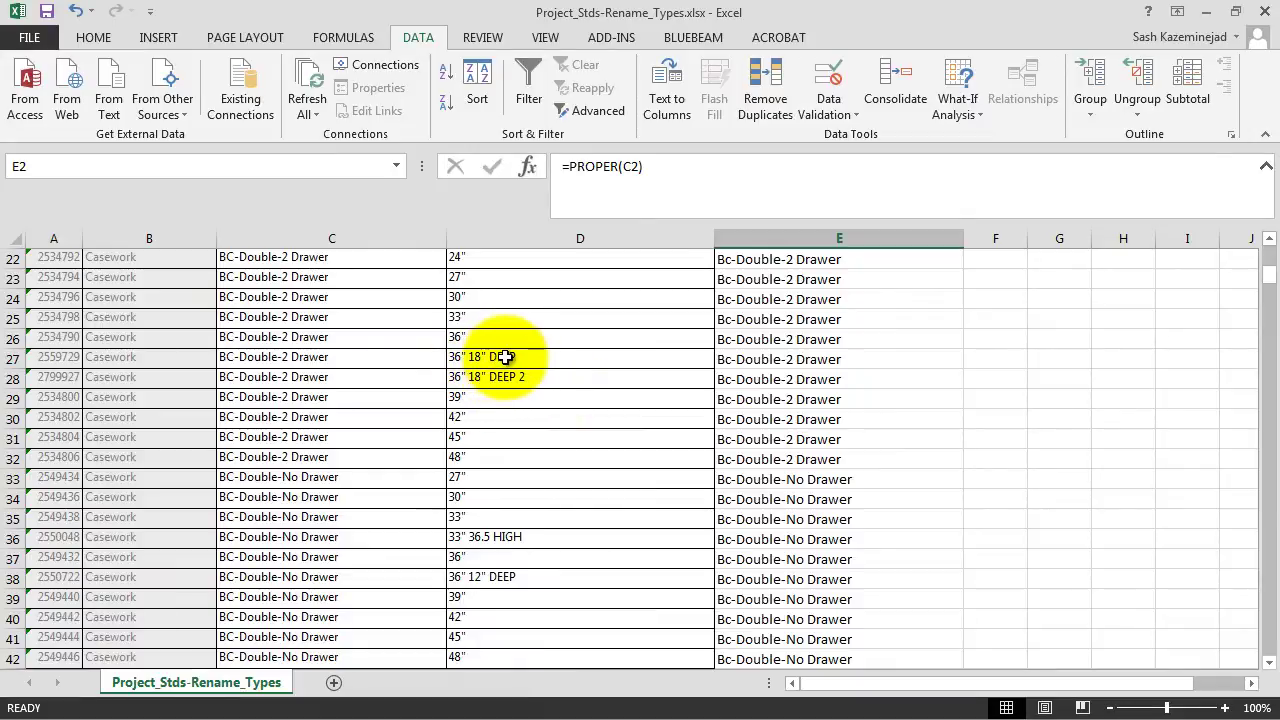
{"action": "scroll", "coordinate": [521, 432], "scroll_direction": "down", "scroll_amount": 15}
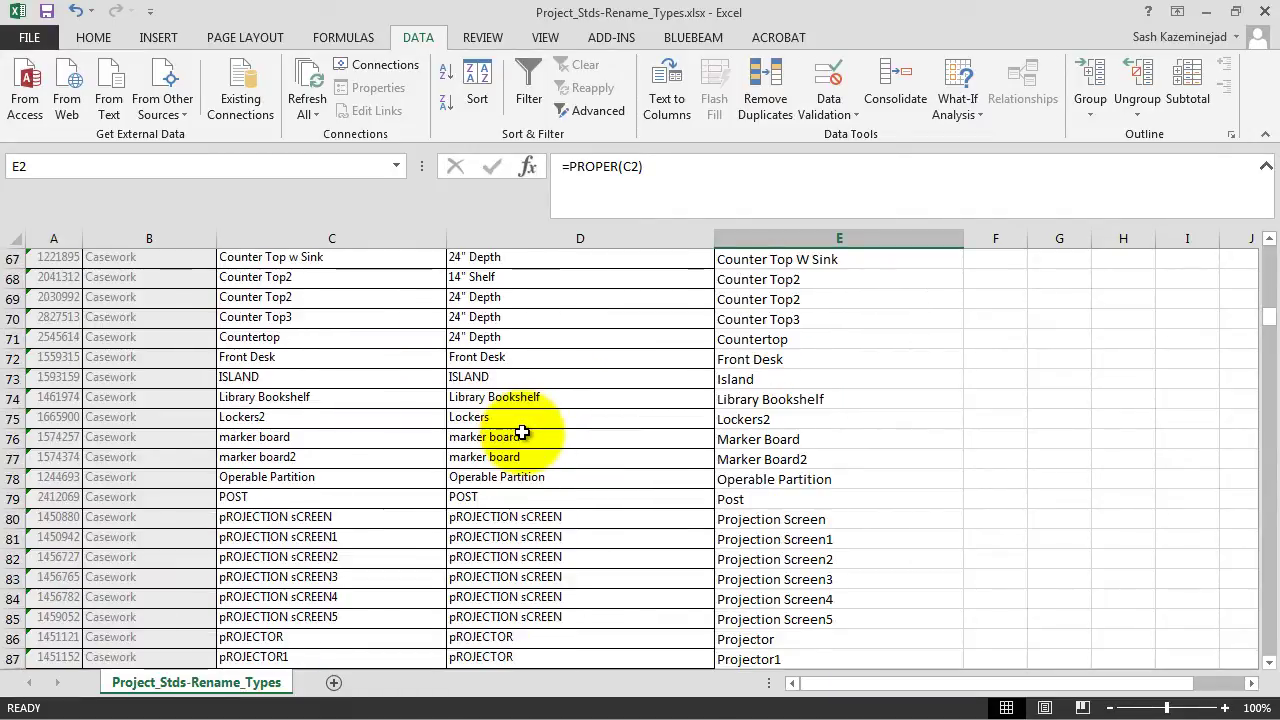
{"action": "scroll", "coordinate": [521, 432], "scroll_direction": "down", "scroll_amount": 2}
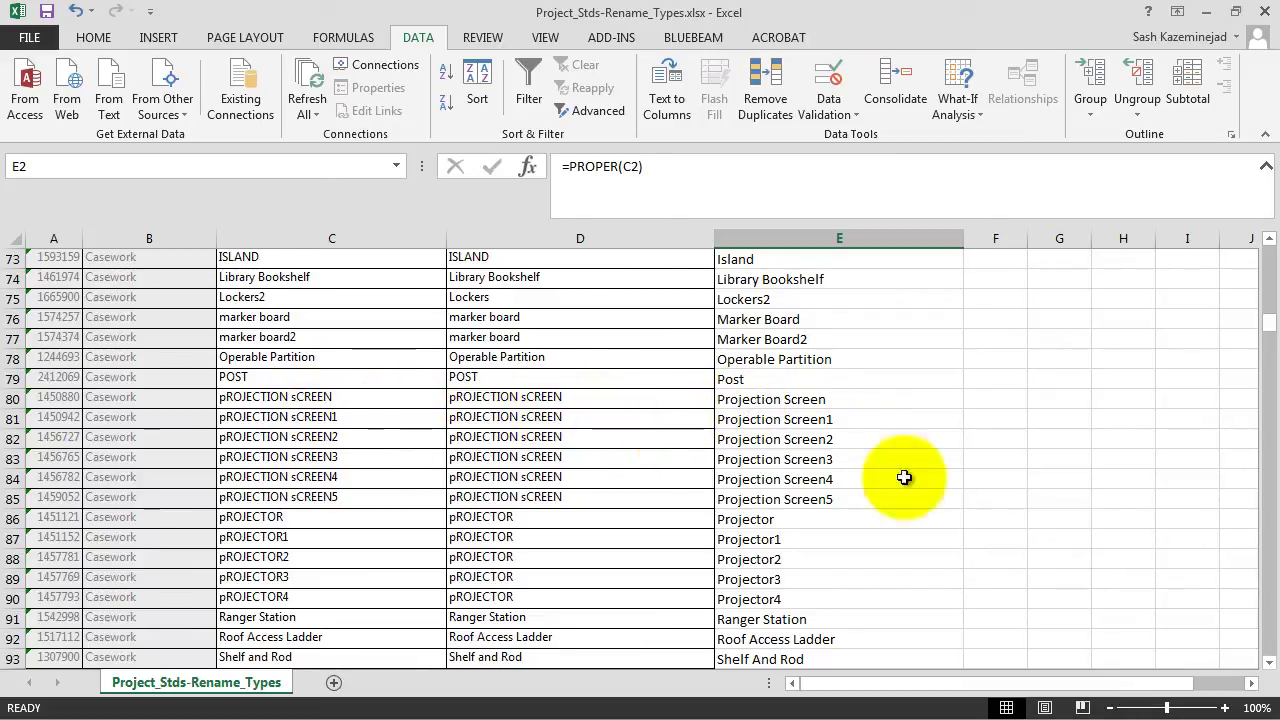
{"action": "left_click_drag", "start_coordinate": [1270, 330], "coordinate": [1270, 246]}
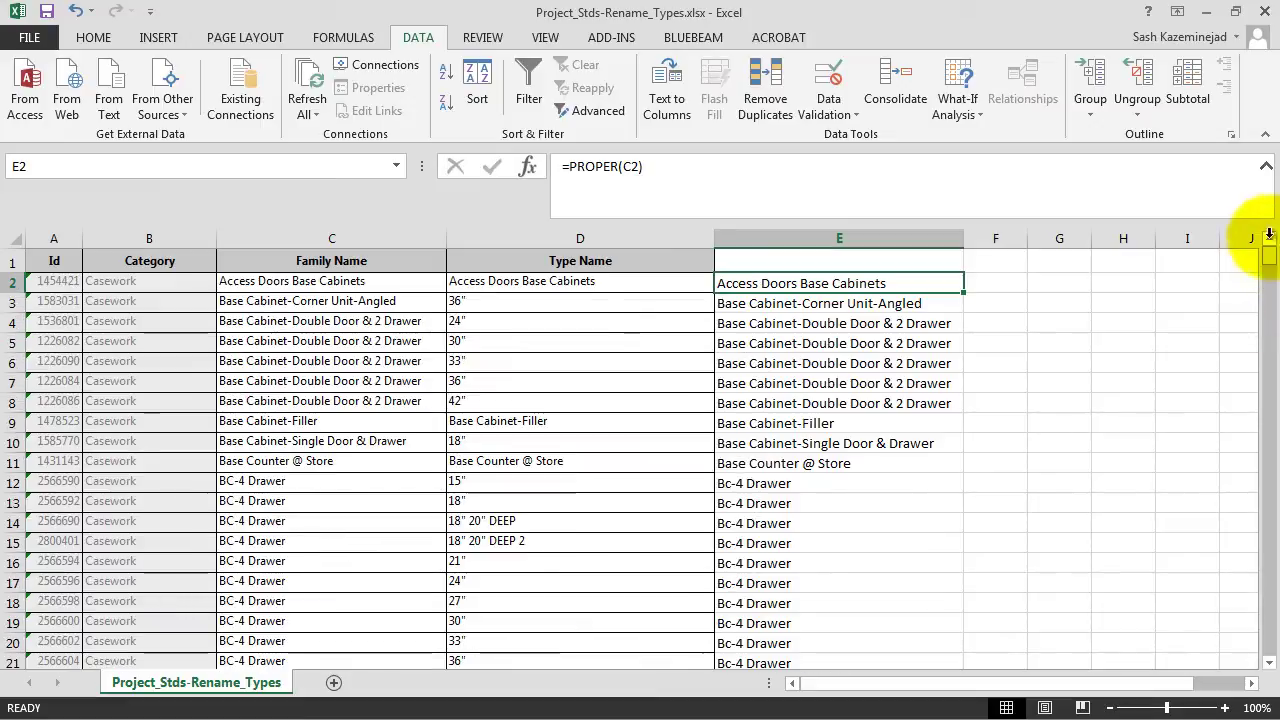
{"action": "left_click_drag", "start_coordinate": [1027, 241], "coordinate": [1130, 243]}
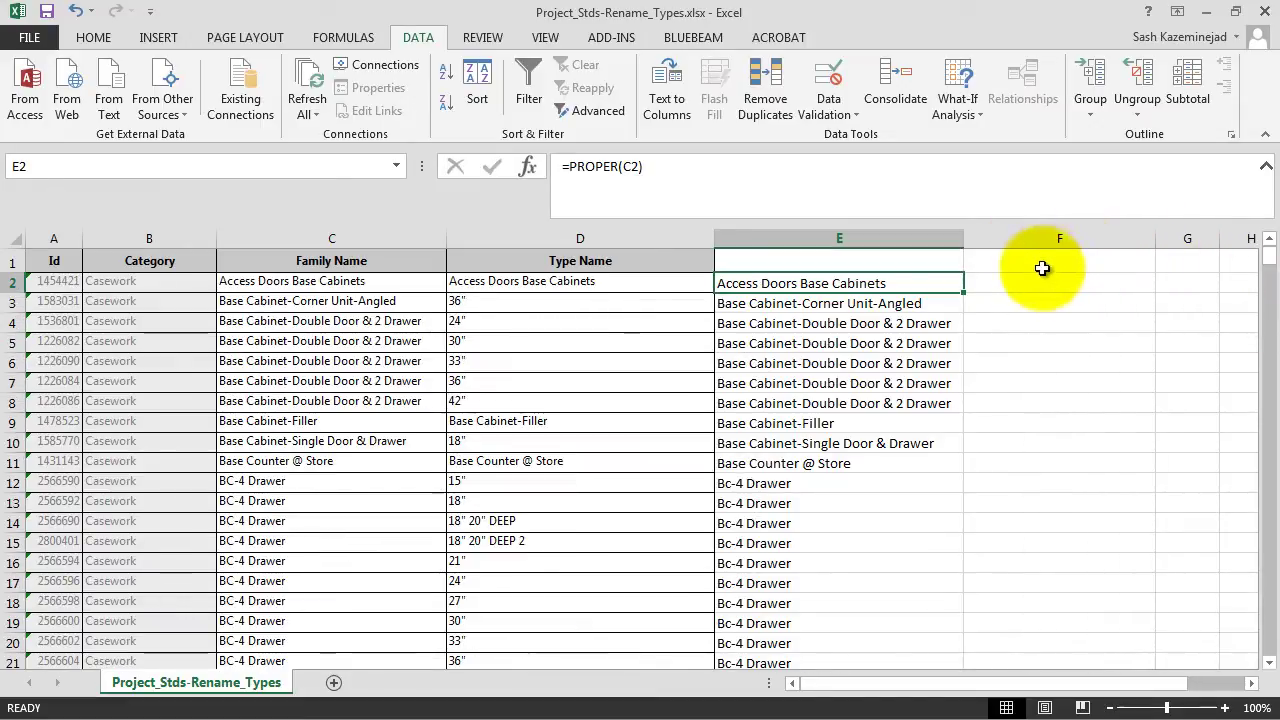
Enter =PROPER(D2) in F2 and fill it down column F to row 357.
{"action": "left_click", "coordinate": [1004, 282]}
{"action": "type", "text": "=p"}
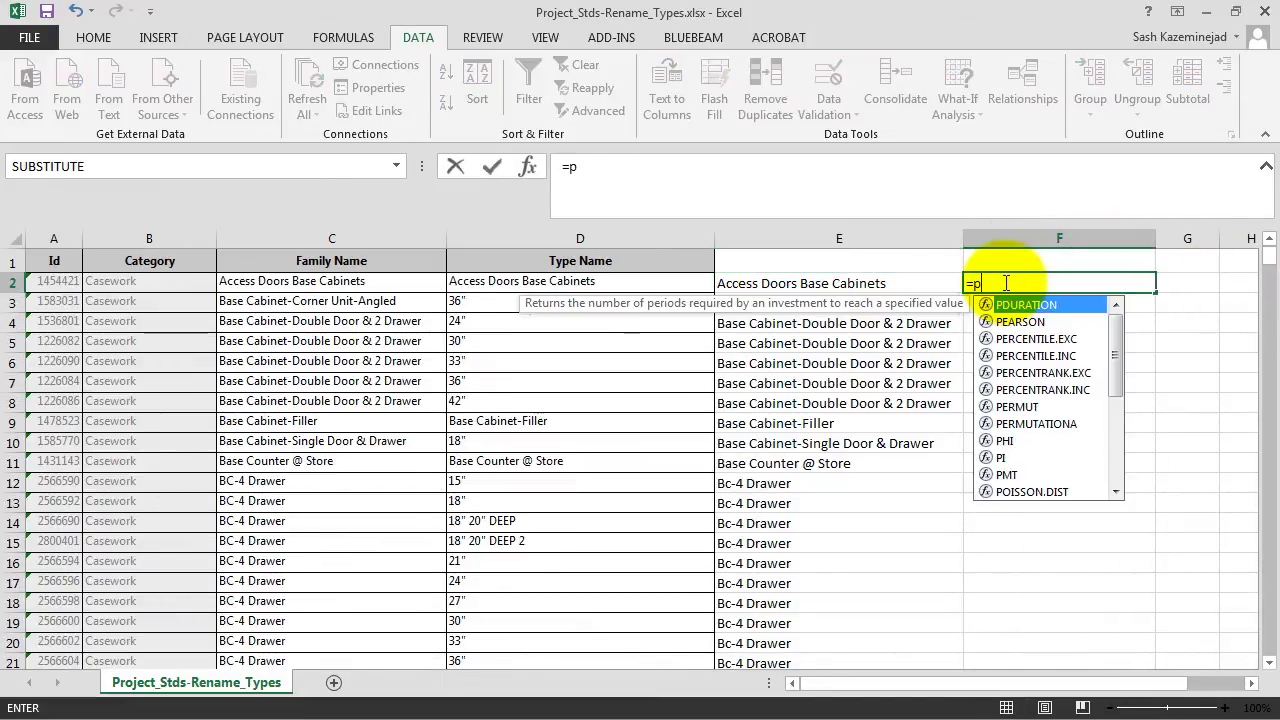
{"action": "type", "text": "roper("}
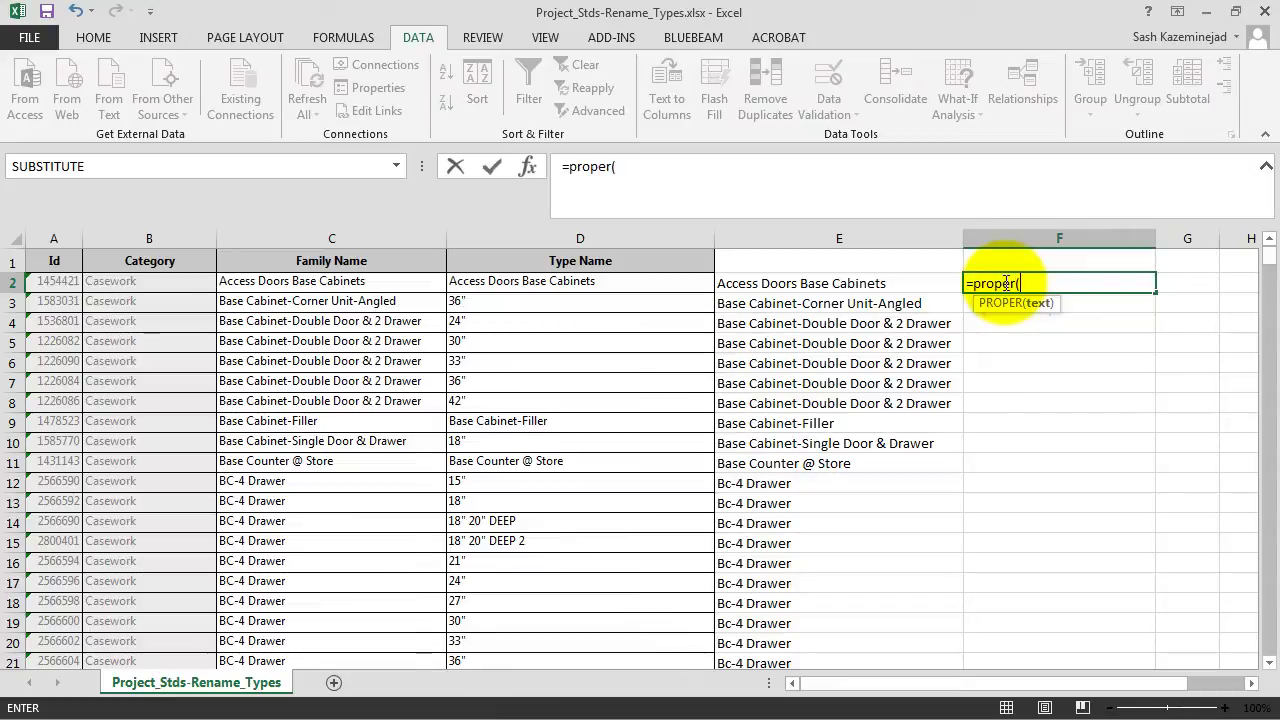
{"action": "left_click", "coordinate": [604, 287]}
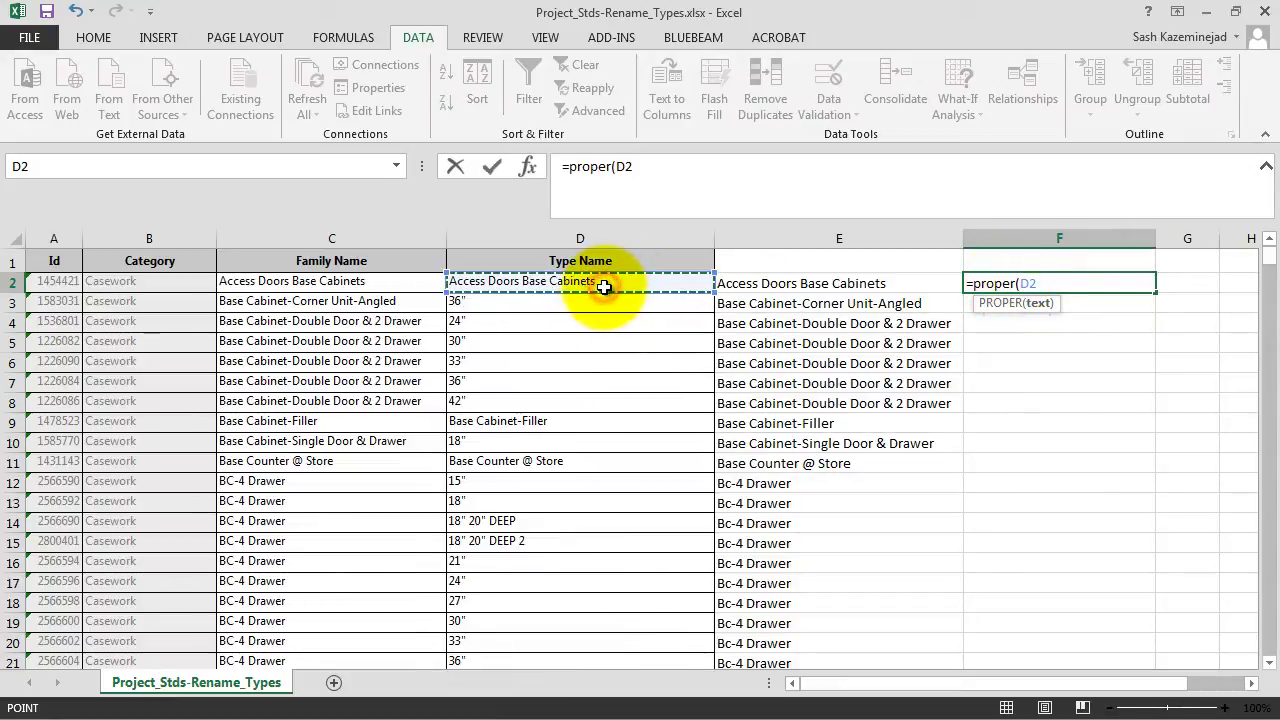
{"action": "type", "text": ")"}
{"action": "key", "text": "Return"}
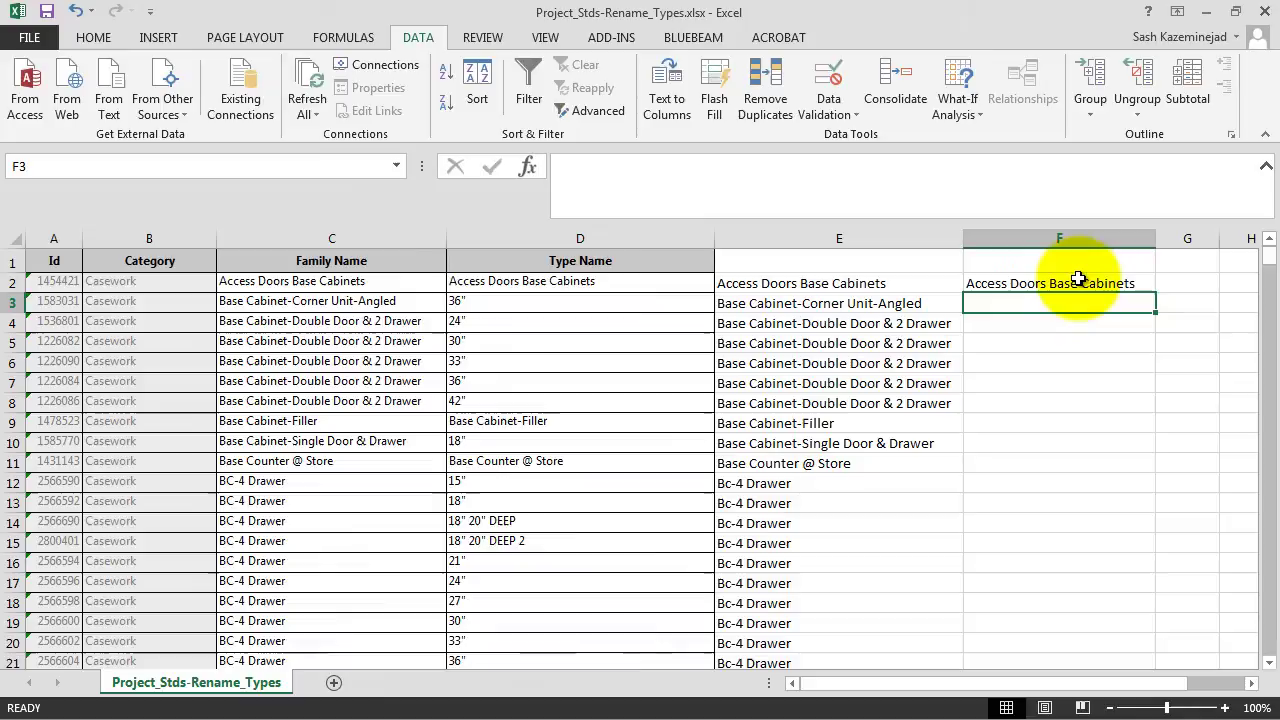
{"action": "left_click", "coordinate": [1137, 283]}
{"action": "mouse_move", "coordinate": [1157, 292]}
{"action": "left_mouse_down"}
{"action": "mouse_move", "coordinate": [1143, 716]}
{"action": "mouse_move", "coordinate": [1128, 694]}
{"action": "mouse_move", "coordinate": [1114, 514]}
{"action": "left_mouse_up"}
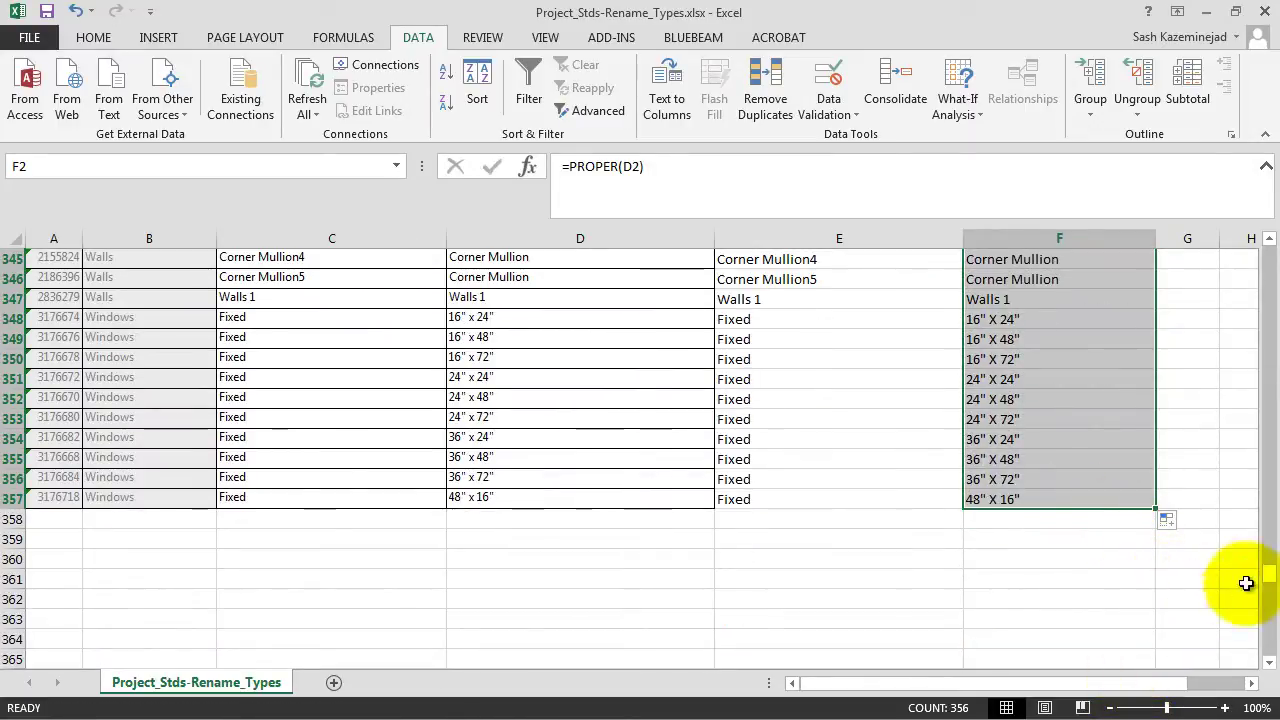
{"action": "left_click_drag", "start_coordinate": [1267, 576], "coordinate": [1264, 250]}
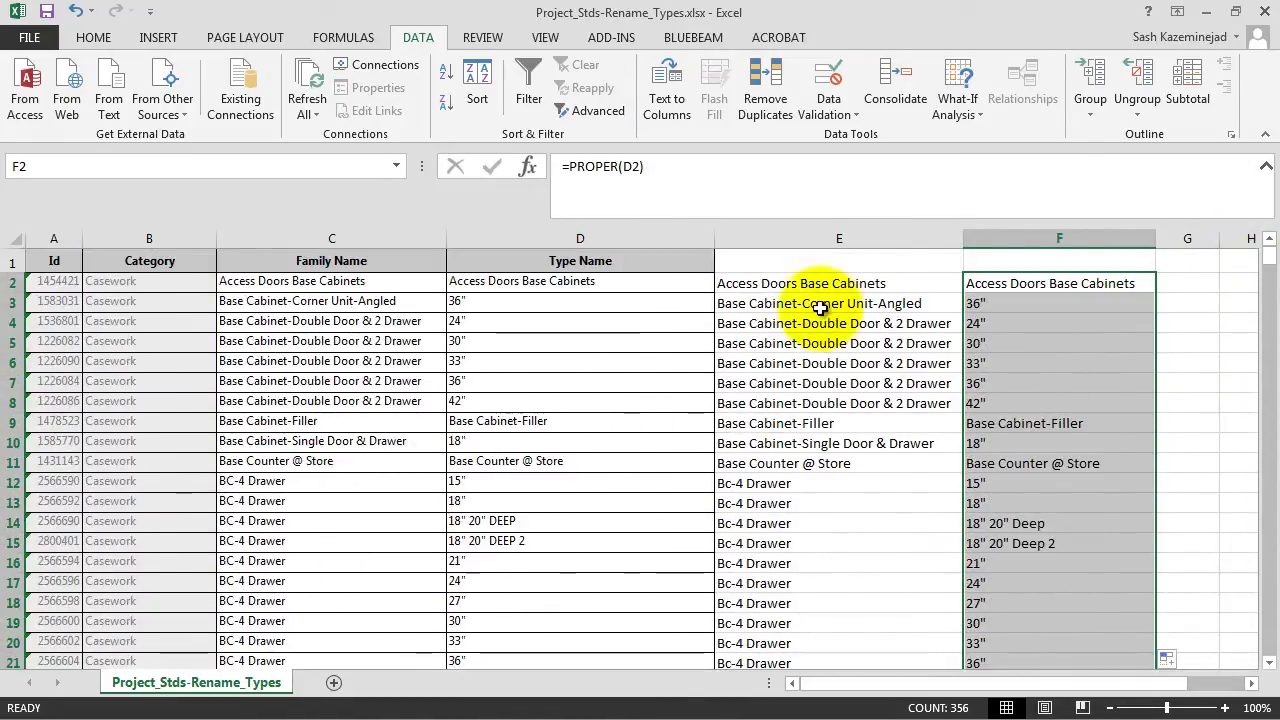
Copy E2:F357 and paste it as values over the names starting at C2.
{"action": "left_click_drag", "start_coordinate": [785, 283], "coordinate": [1022, 642]}
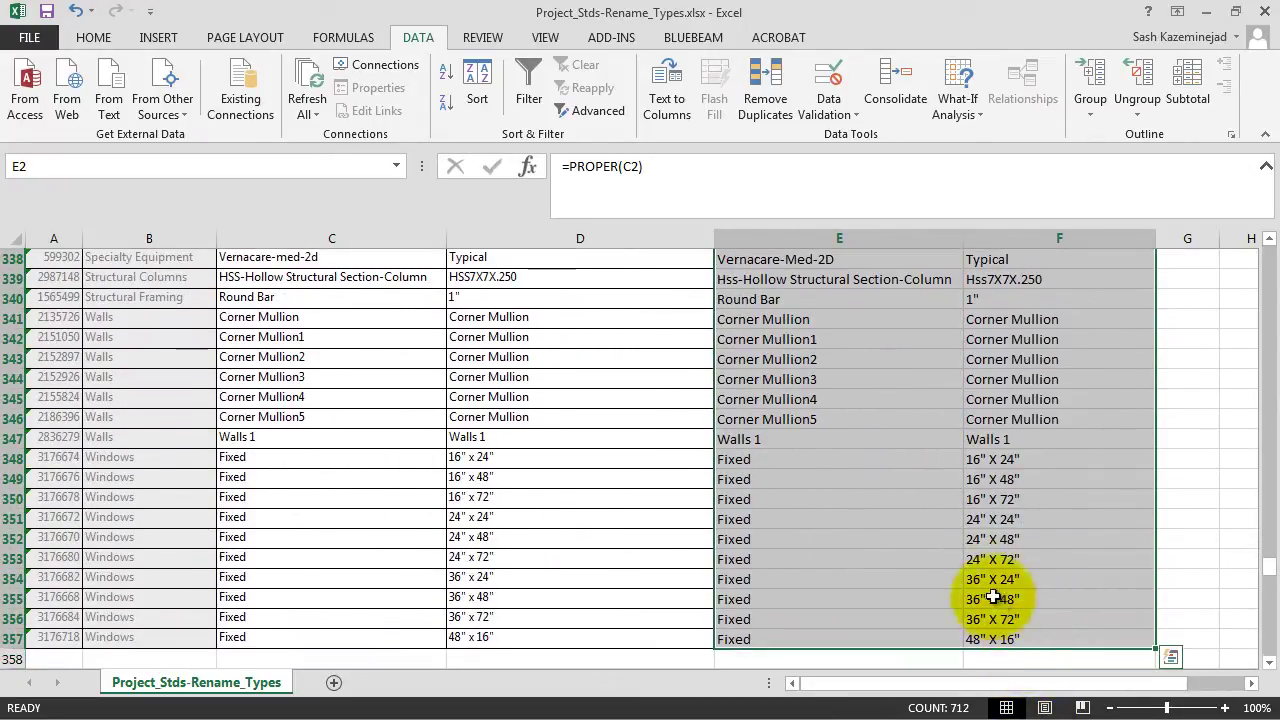
{"action": "left_click", "coordinate": [93, 37]}
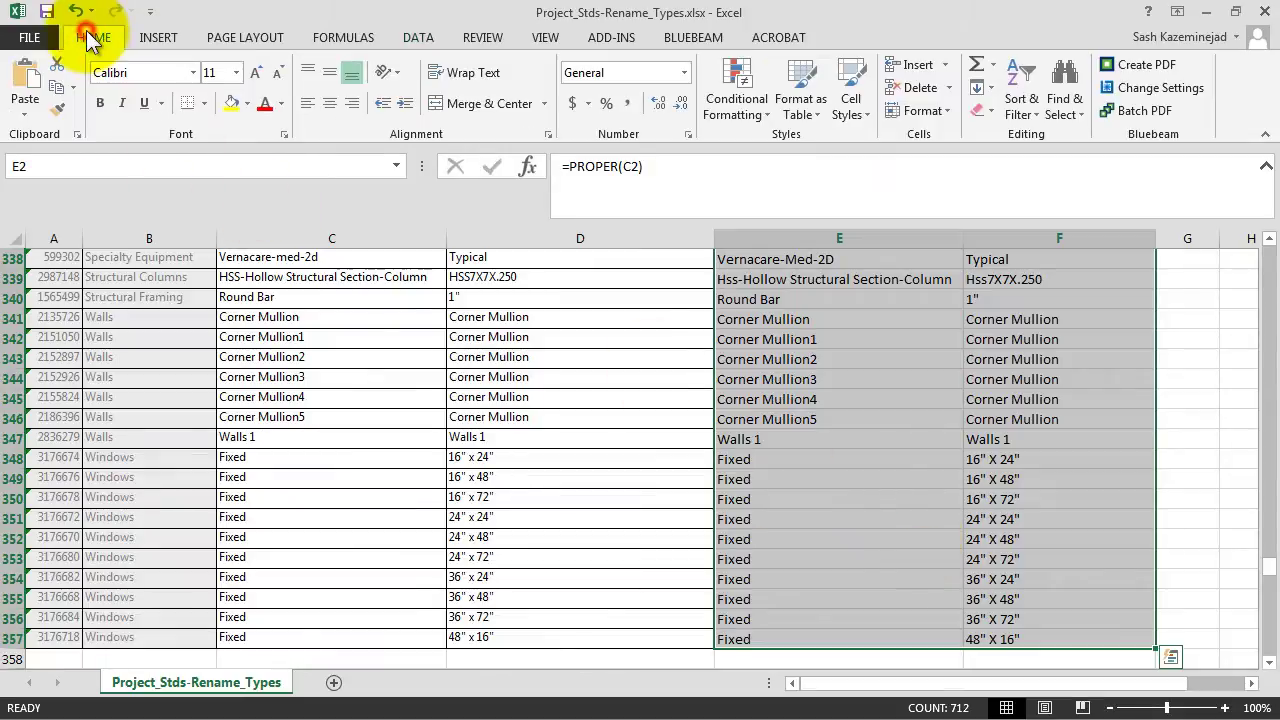
{"action": "left_click", "coordinate": [73, 88]}
{"action": "left_click", "coordinate": [95, 114]}
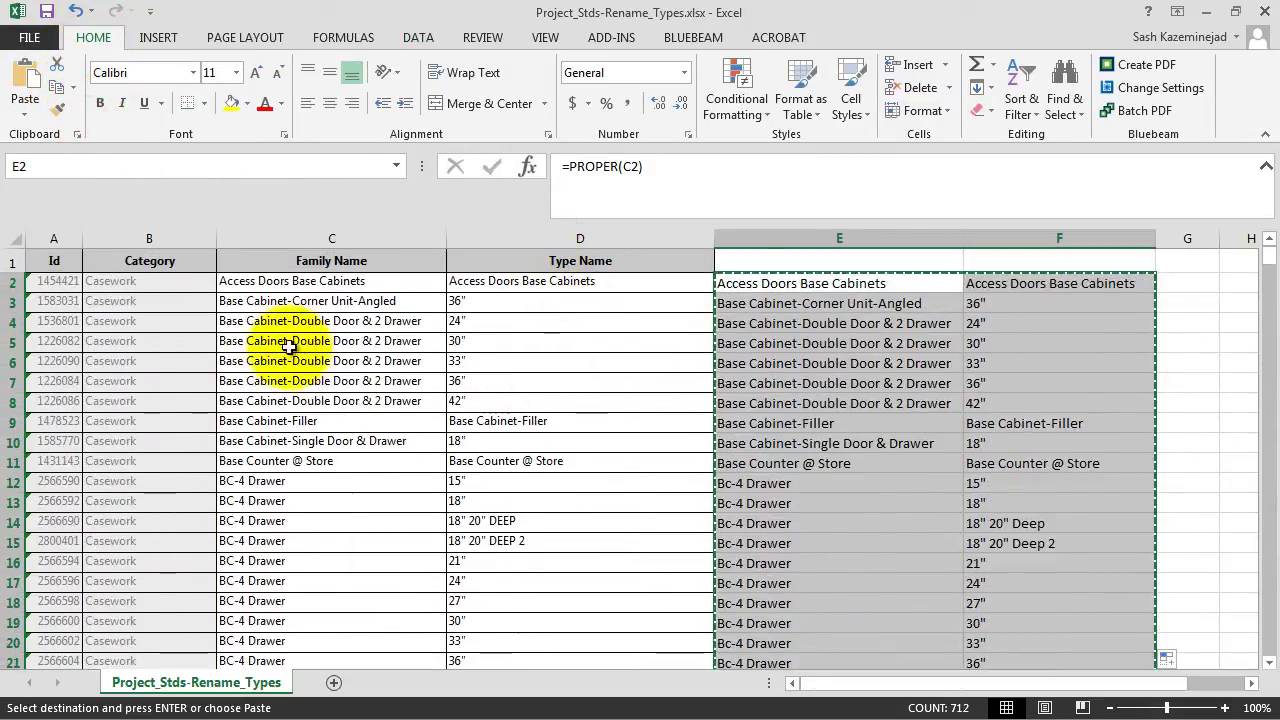
{"action": "left_click", "coordinate": [279, 281]}
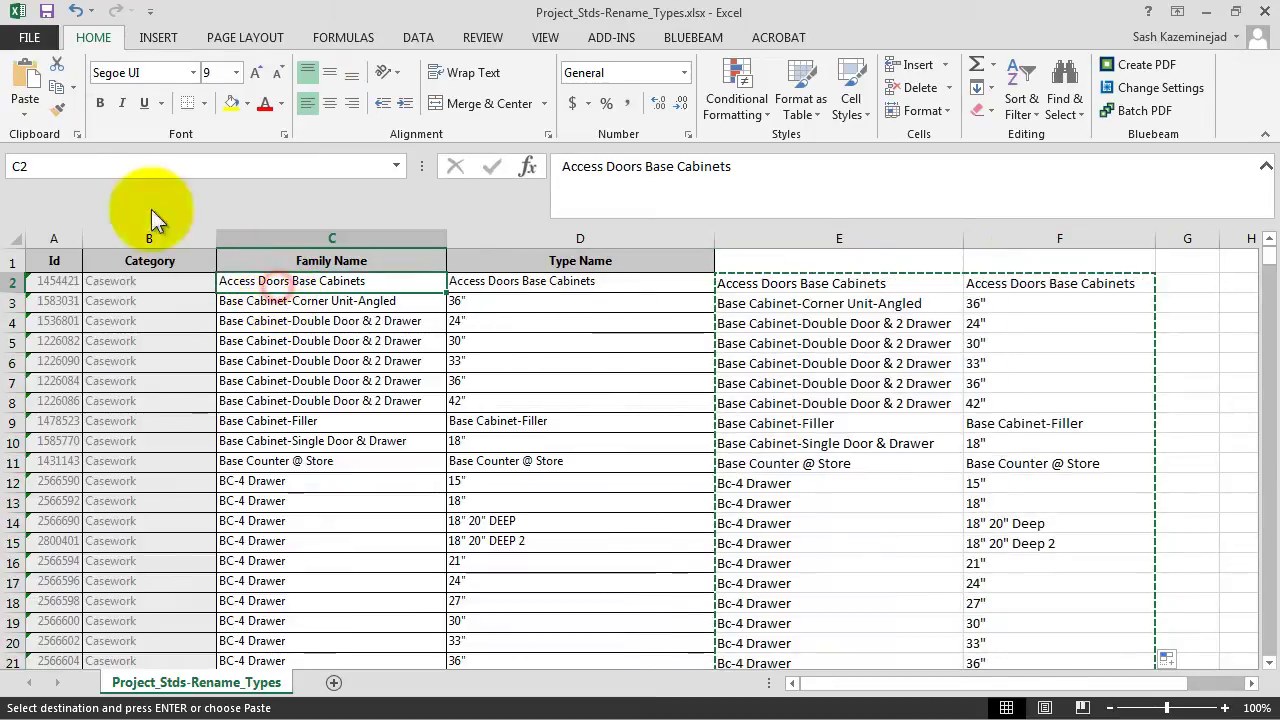
{"action": "left_click", "coordinate": [22, 120]}
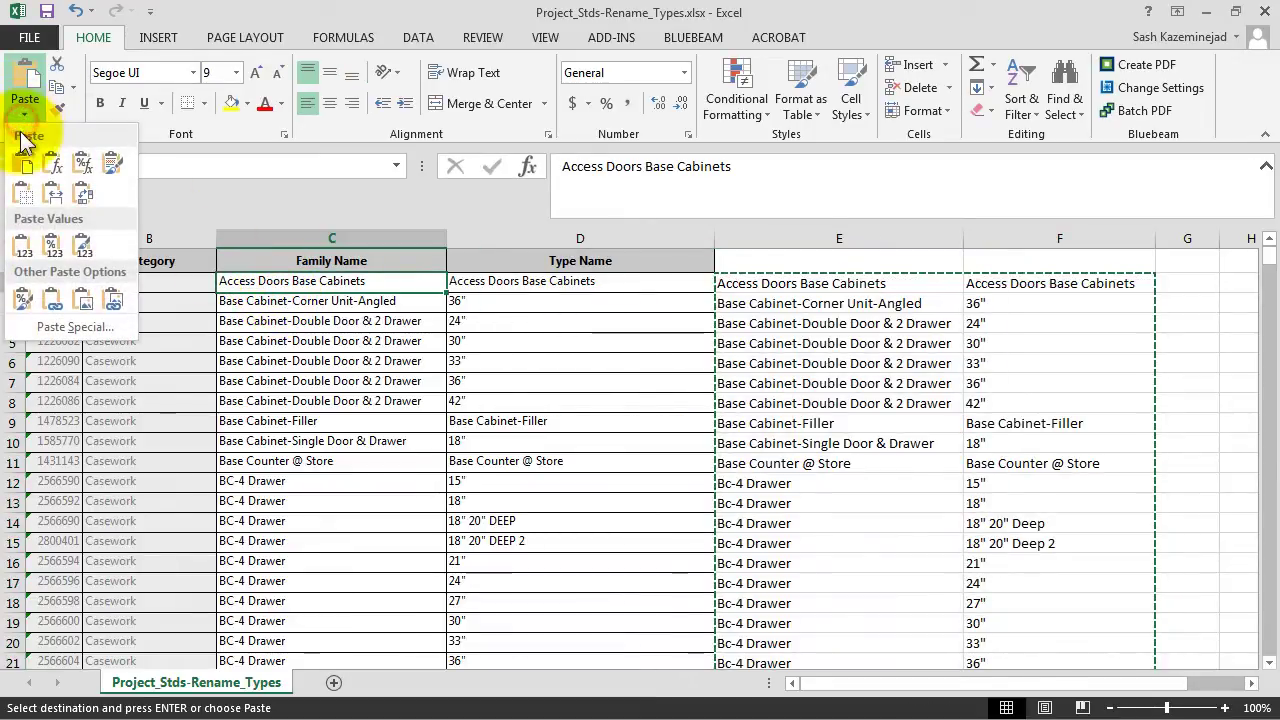
{"action": "left_click", "coordinate": [22, 245]}
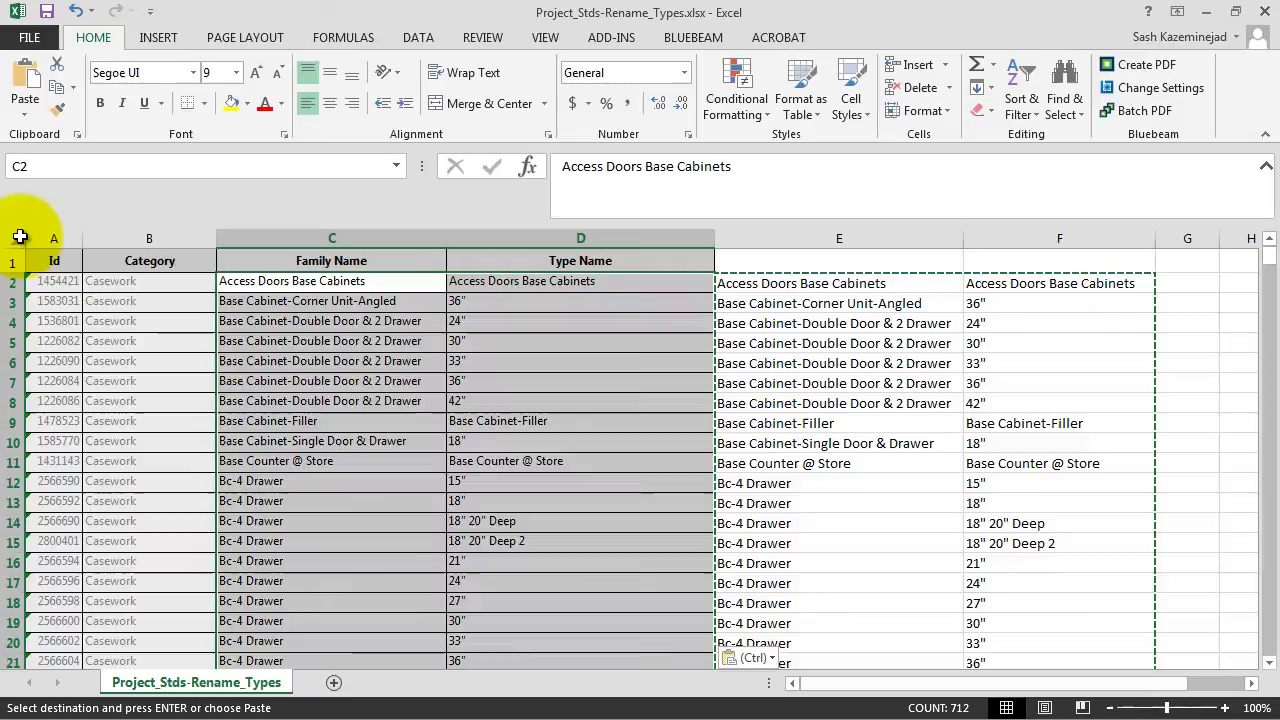
Scroll through the list to check the proper-cased Family Name and Type Name values.
{"action": "left_click", "coordinate": [539, 486]}
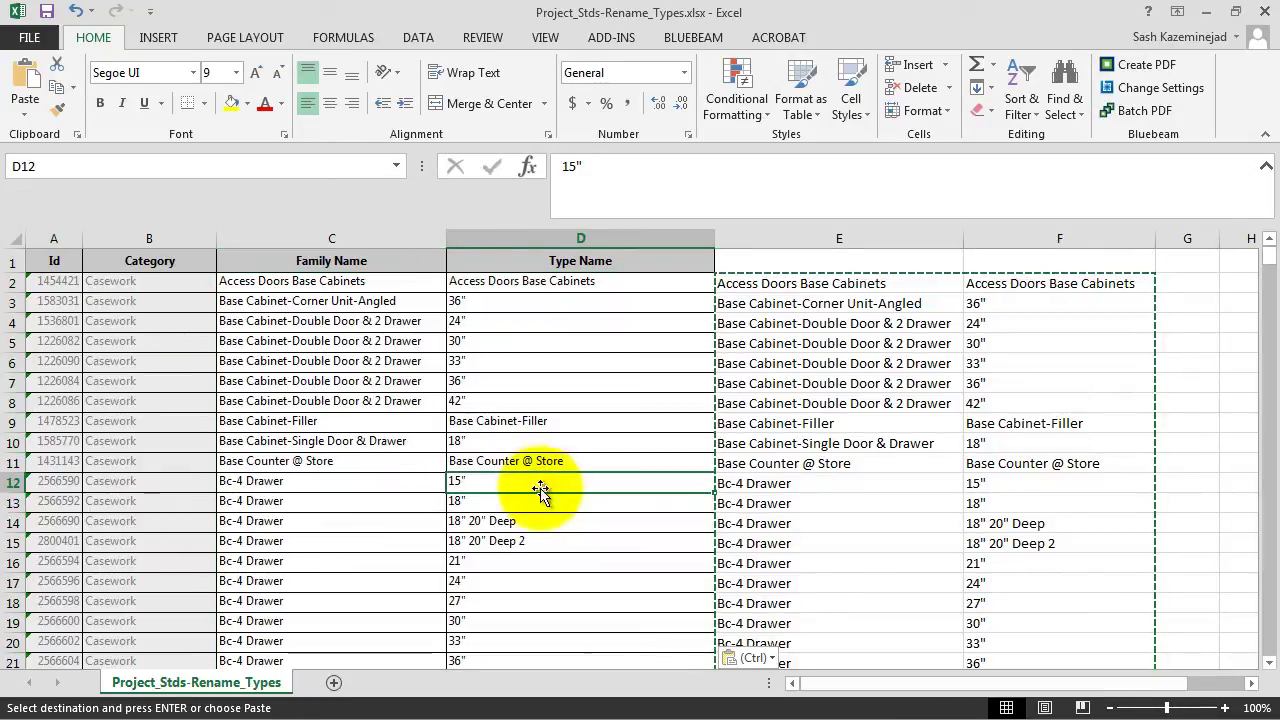
{"action": "scroll", "coordinate": [545, 500], "scroll_direction": "down", "scroll_amount": 5}
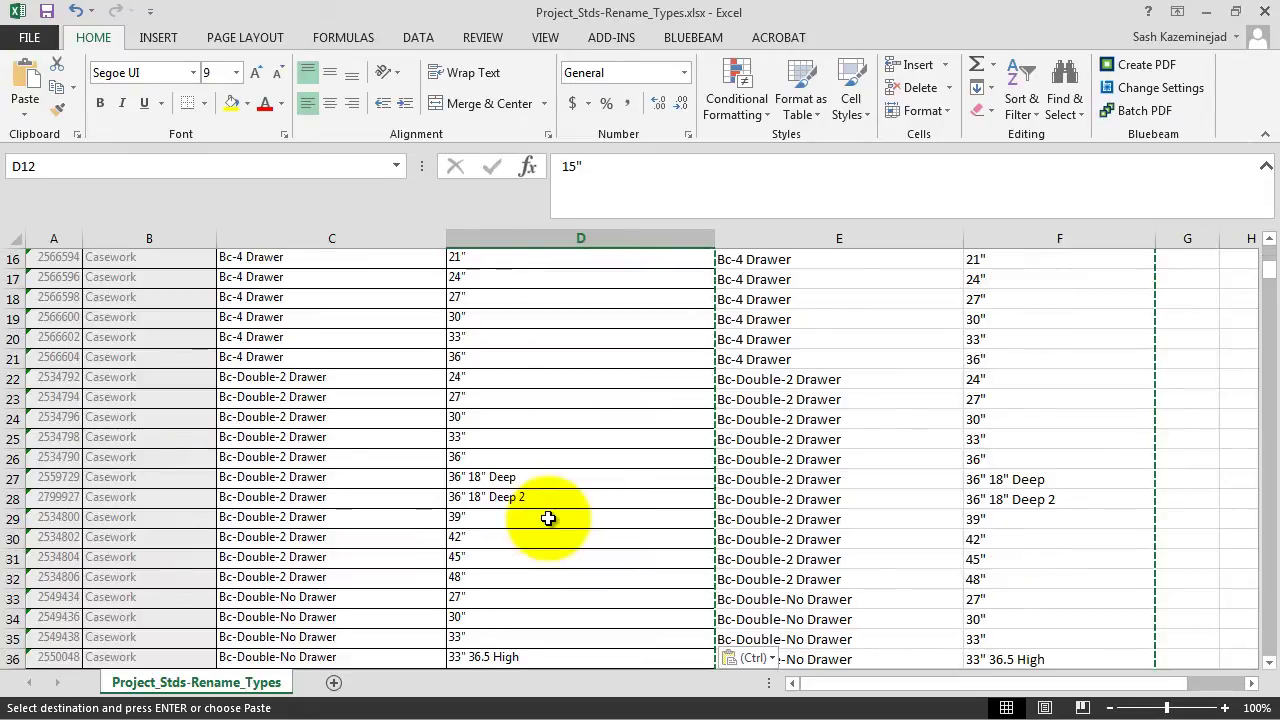
{"action": "scroll", "coordinate": [548, 518], "scroll_direction": "down", "scroll_amount": 11}
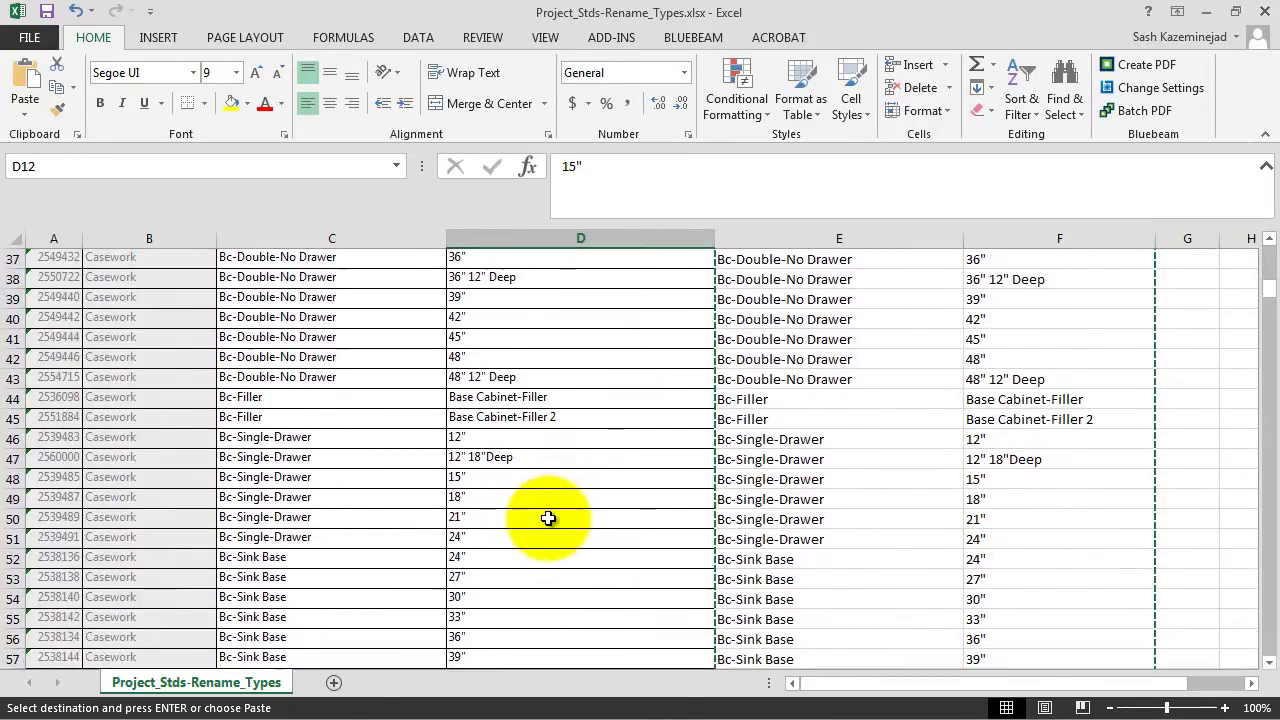
{"action": "scroll", "coordinate": [548, 518], "scroll_direction": "down", "scroll_amount": 1}
{"action": "scroll", "coordinate": [548, 518], "scroll_direction": "down", "scroll_amount": 10}
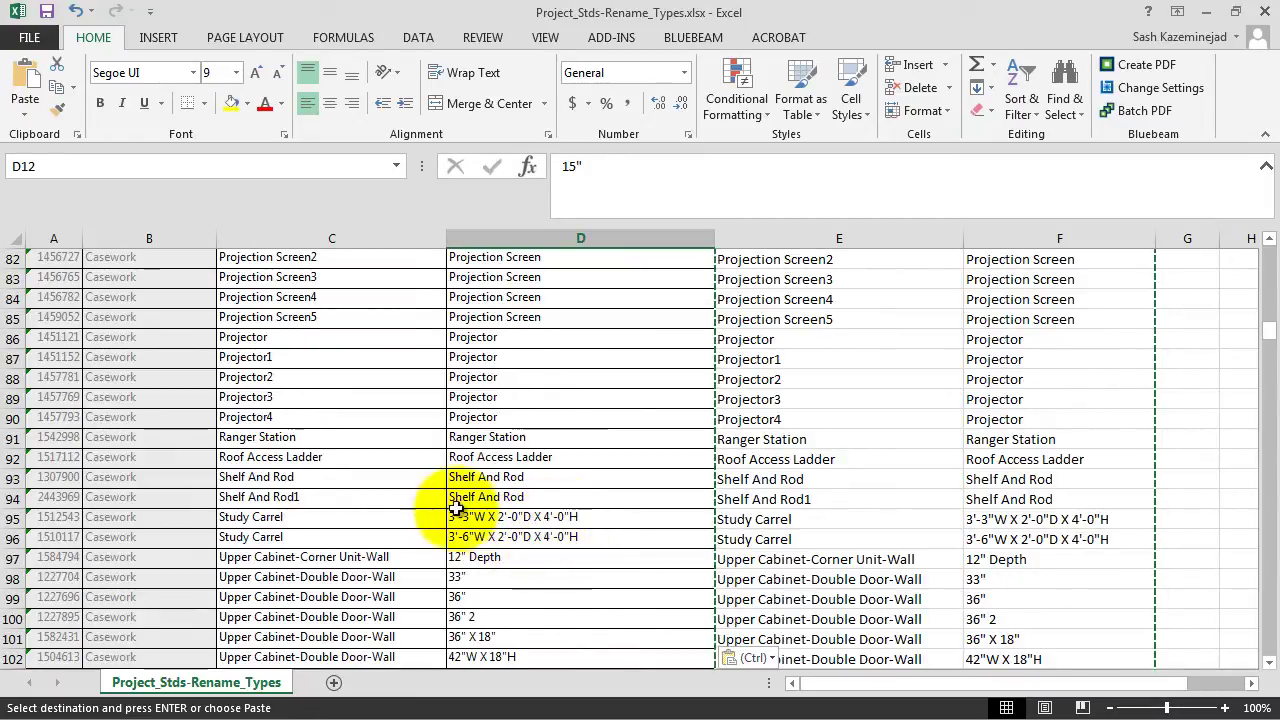
{"action": "scroll", "coordinate": [691, 386], "scroll_direction": "up", "scroll_amount": 20}
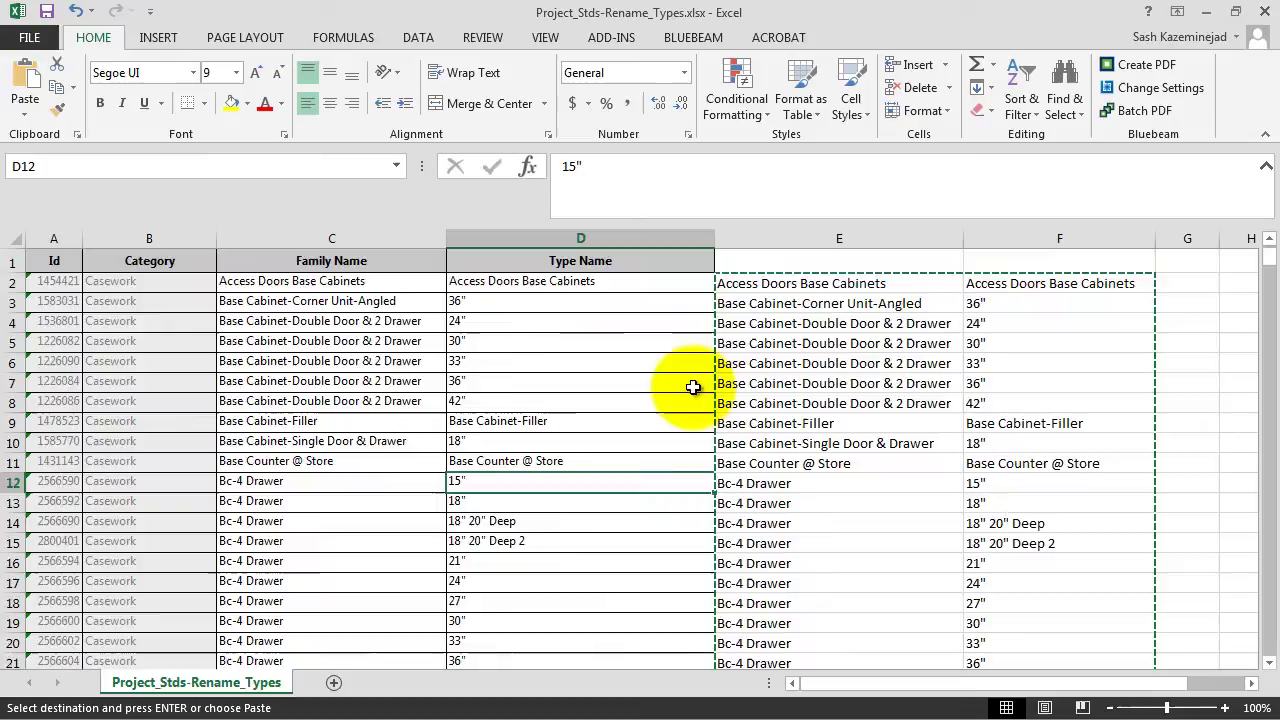
Delete helper columns E and F, then begin typing the 06 prefix in cell E2.
{"action": "left_click_drag", "start_coordinate": [774, 238], "coordinate": [1043, 240]}
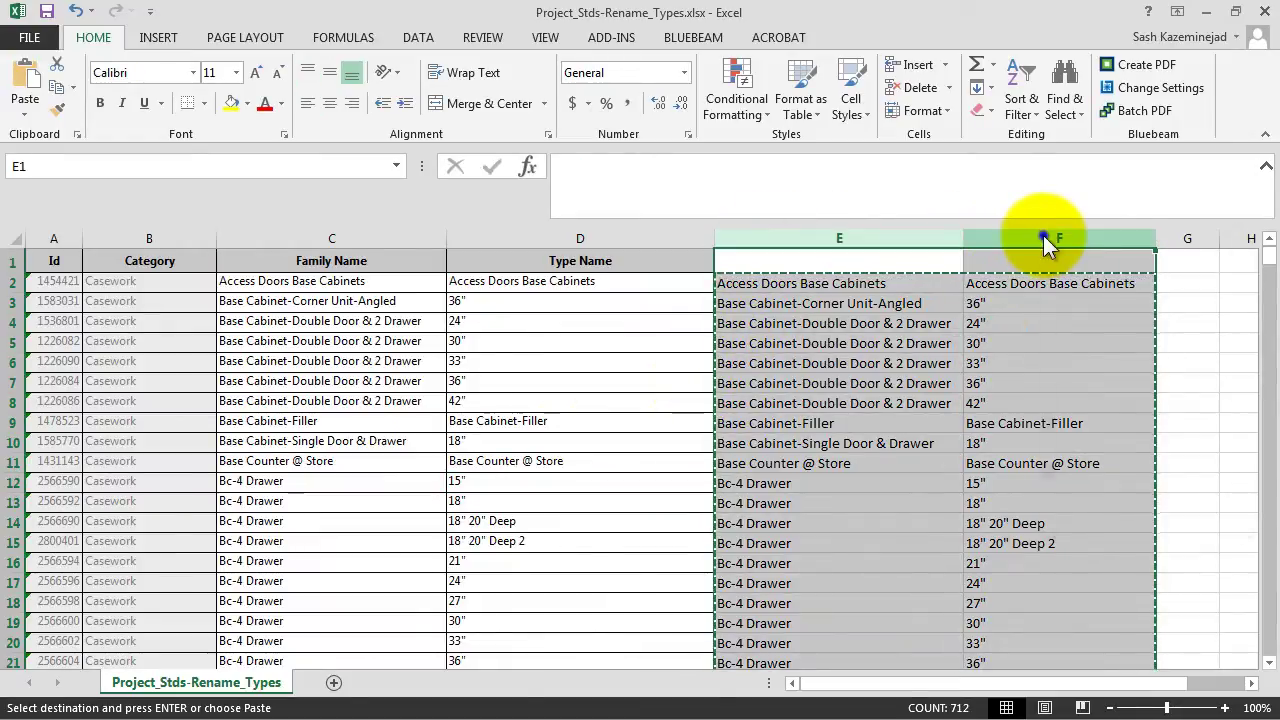
{"action": "right_click", "coordinate": [1045, 243]}
{"action": "left_click", "coordinate": [1085, 402]}
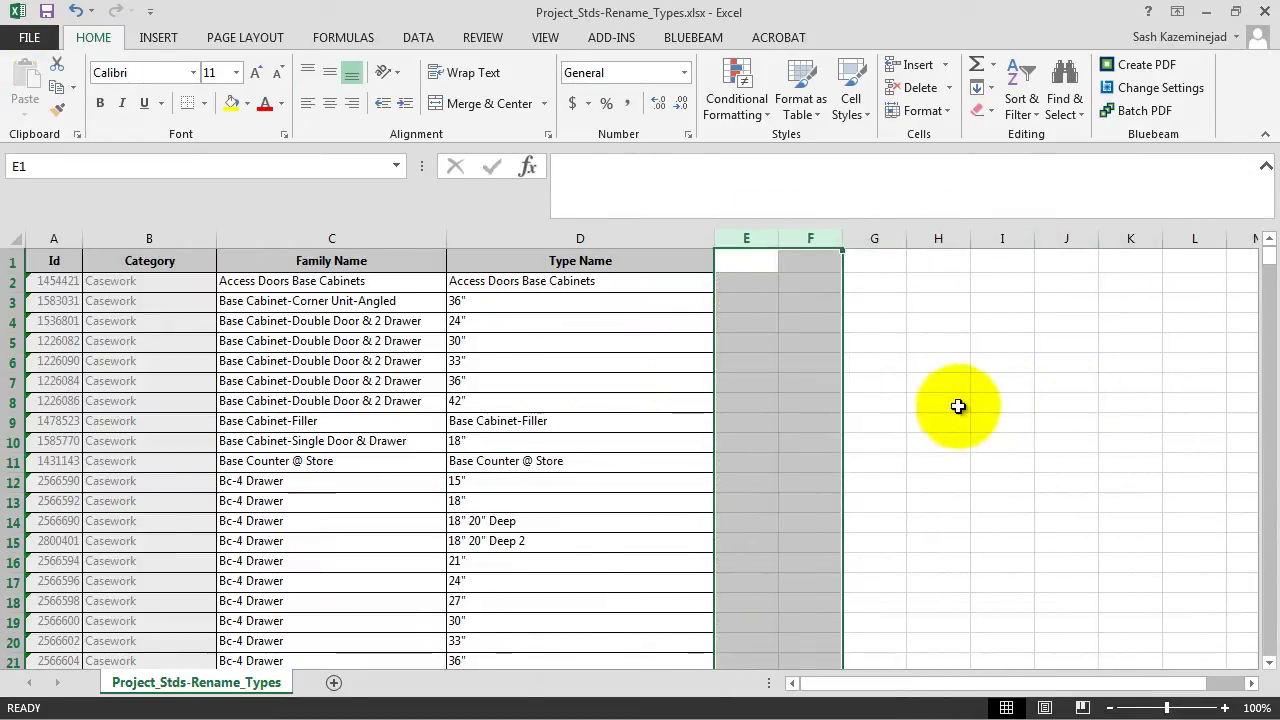
{"action": "left_click", "coordinate": [746, 291]}
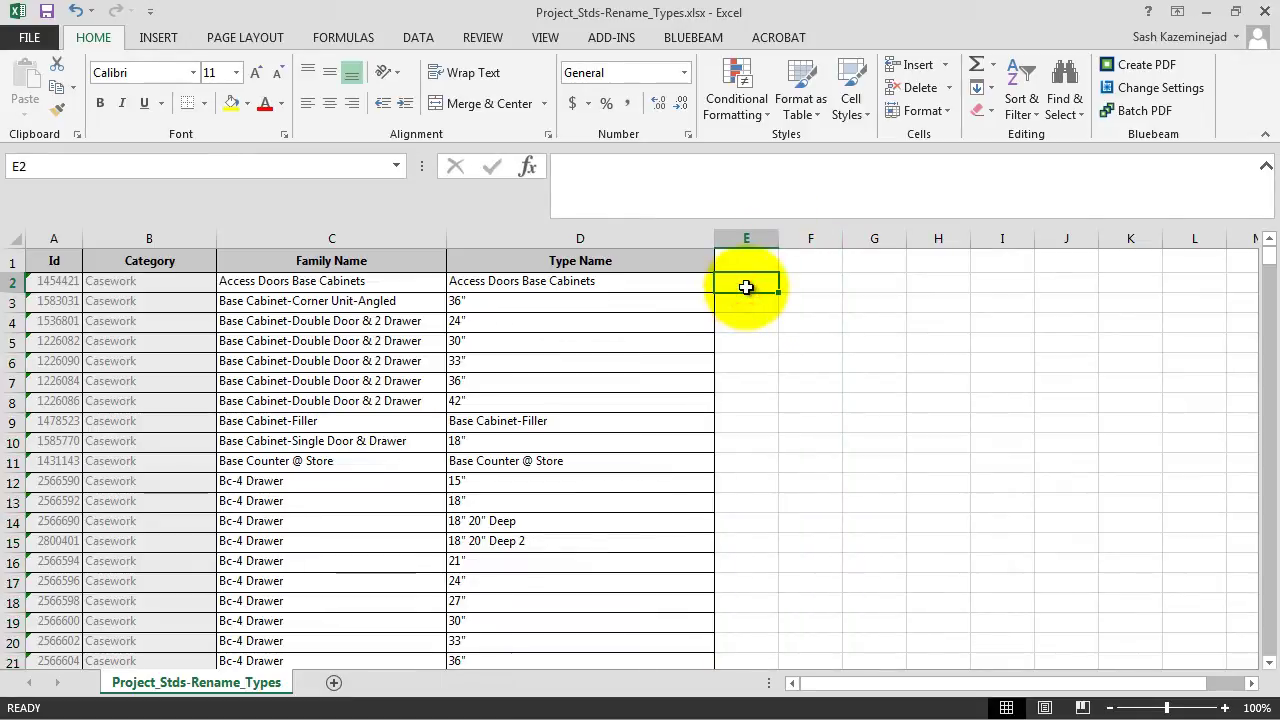
{"action": "type", "text": "06 41 00_"}
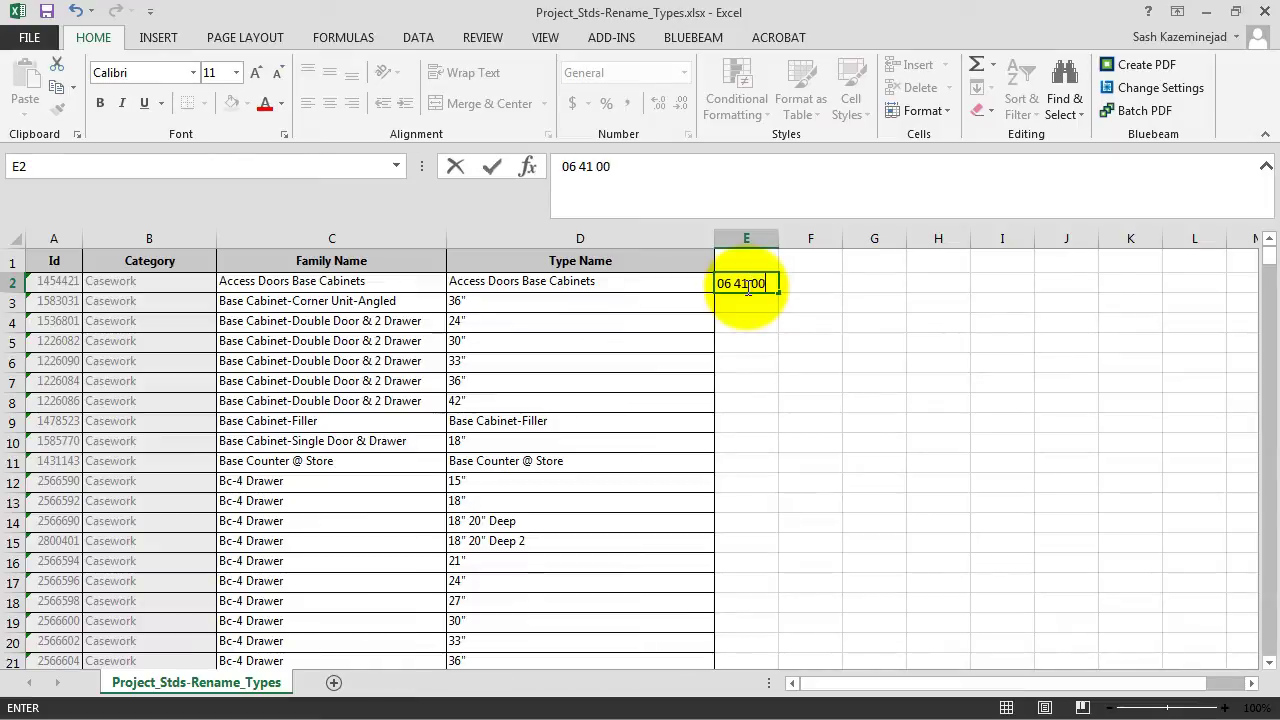
Enter 06 41 00_ in E2 and =$E$2&C2 in F2, widening column F to fit.
{"action": "left_click", "coordinate": [823, 292]}
{"action": "left_click_drag", "start_coordinate": [845, 245], "coordinate": [905, 245]}
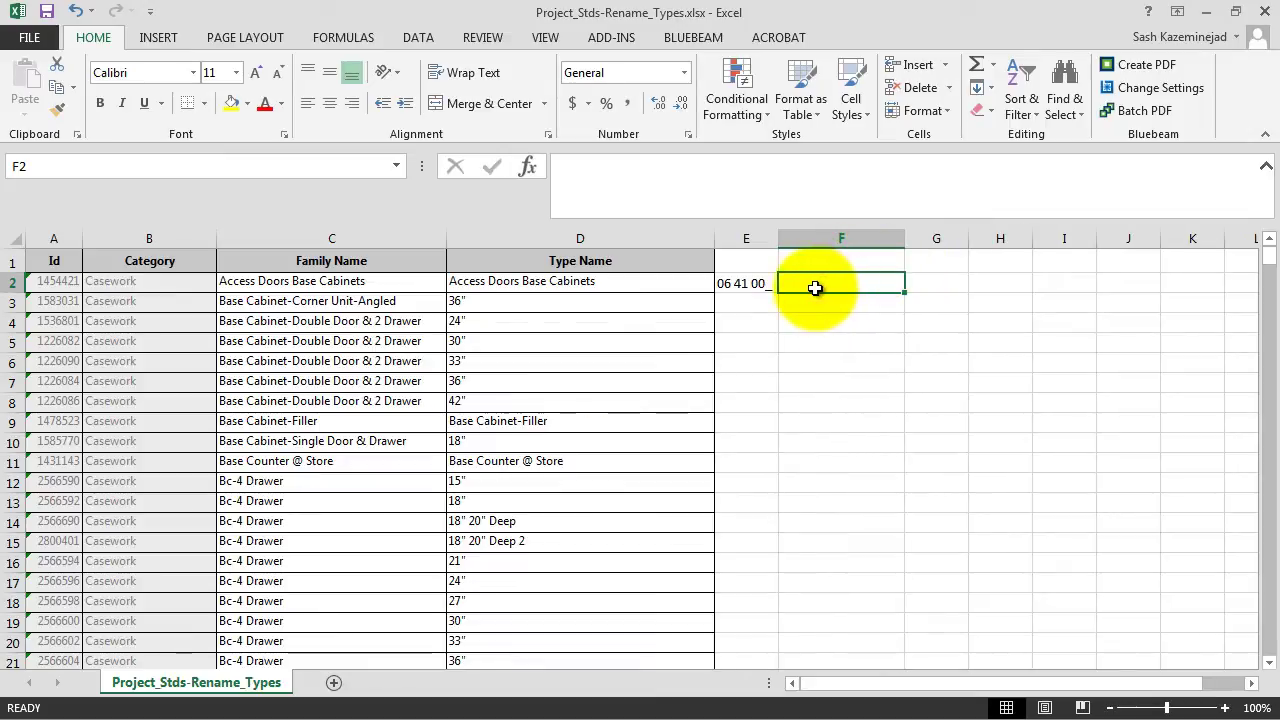
{"action": "type", "text": "=$E"}
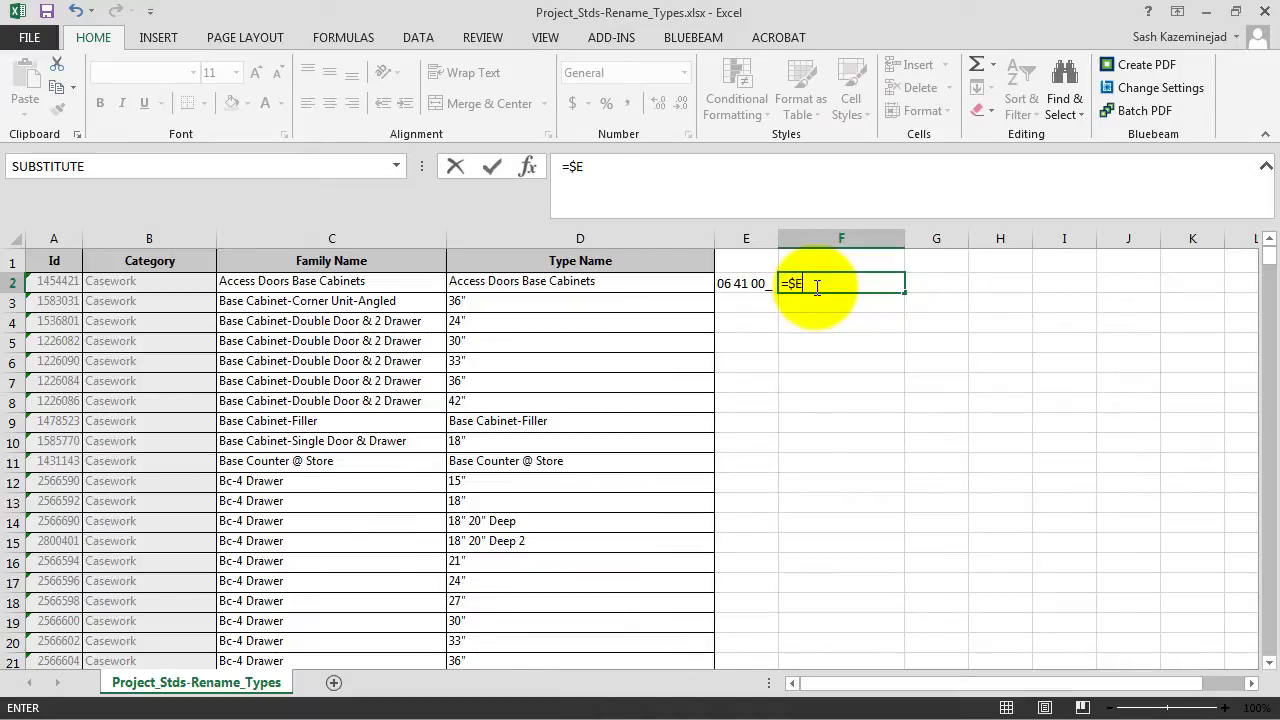
{"action": "type", "text": "$2&"}
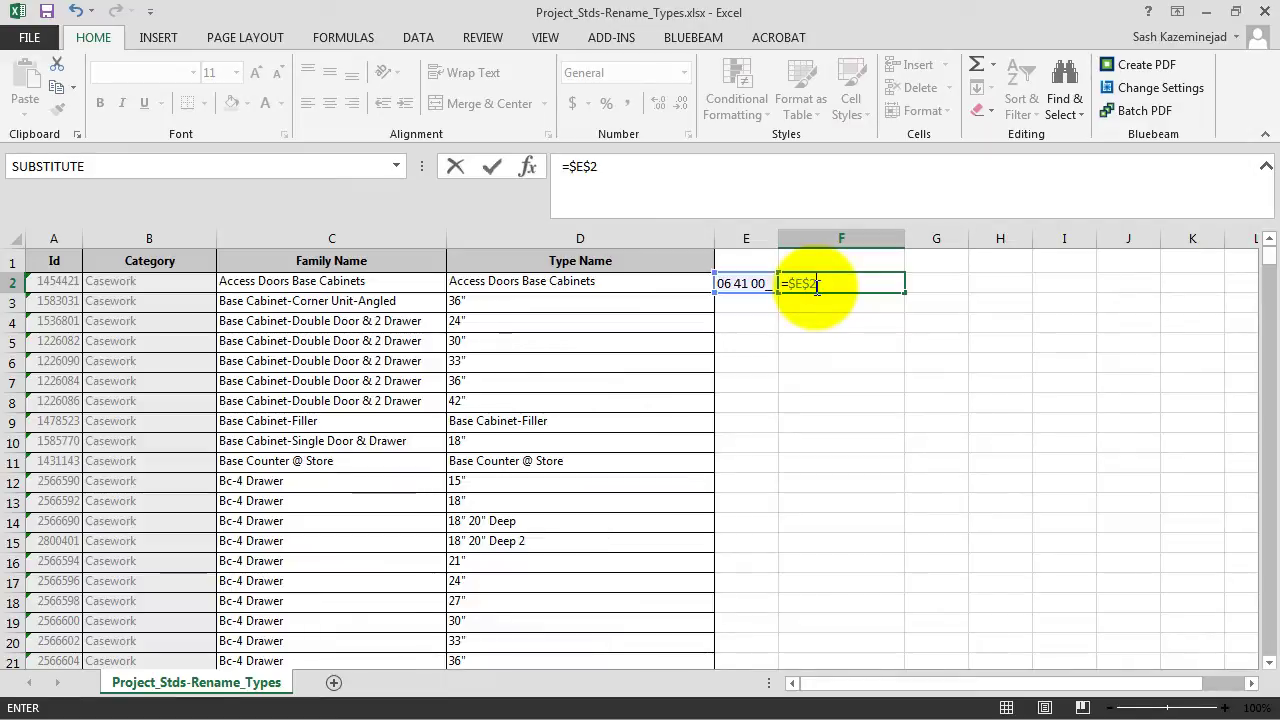
{"action": "left_click", "coordinate": [405, 284]}
{"action": "key", "text": "Return"}
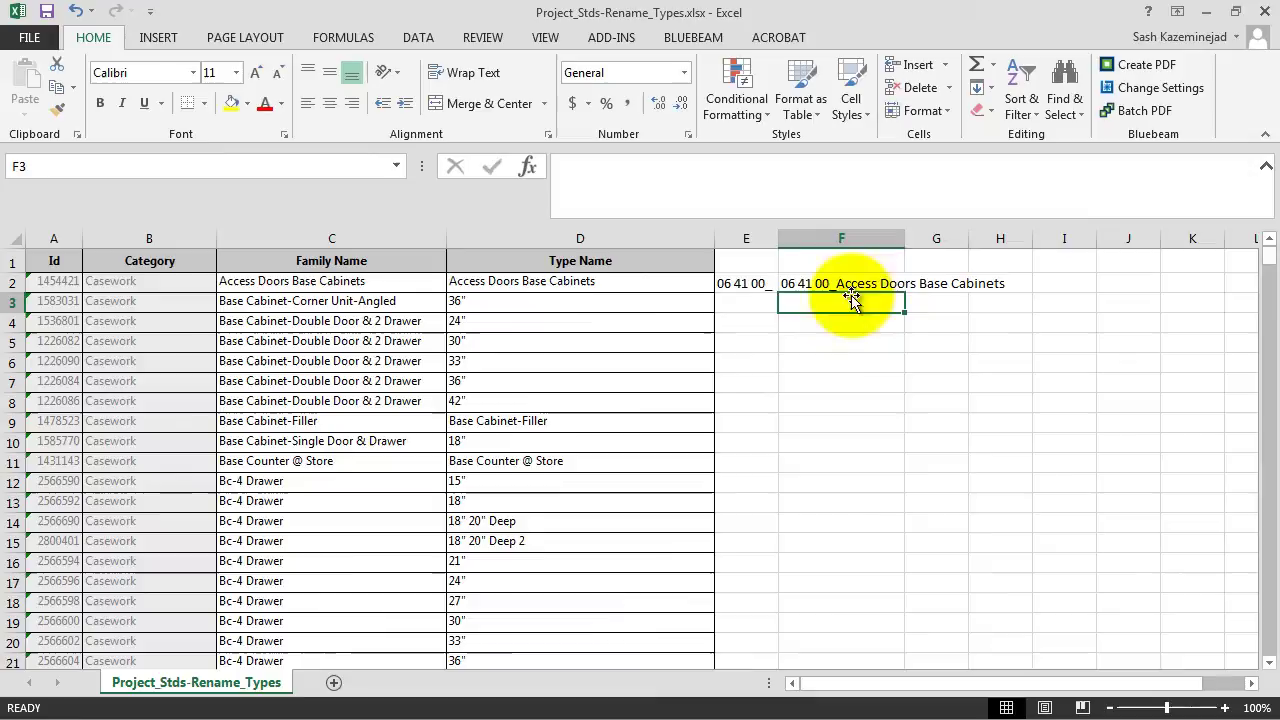
{"action": "left_click_drag", "start_coordinate": [897, 241], "coordinate": [1022, 241]}
Fill the =$E$2&C2 prefix formula down column F for the casework rows.
{"action": "left_click", "coordinate": [1017, 282]}
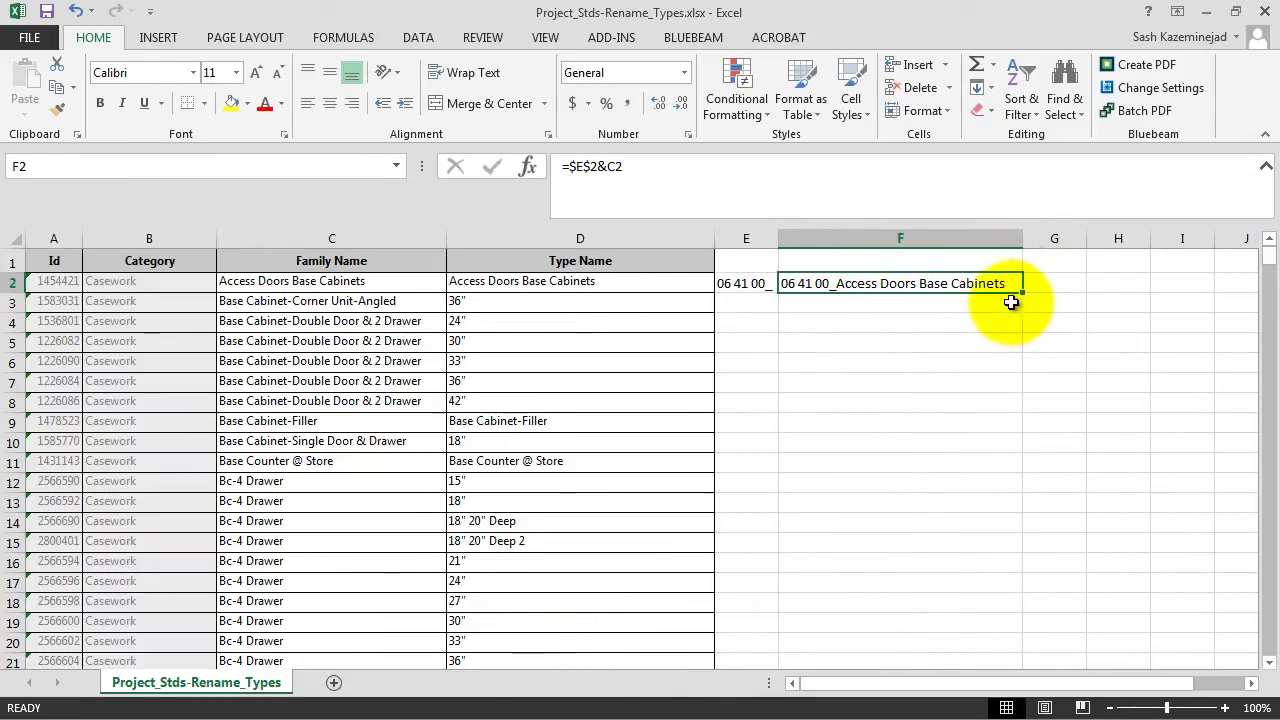
{"action": "left_click_drag", "start_coordinate": [1016, 291], "coordinate": [984, 332]}
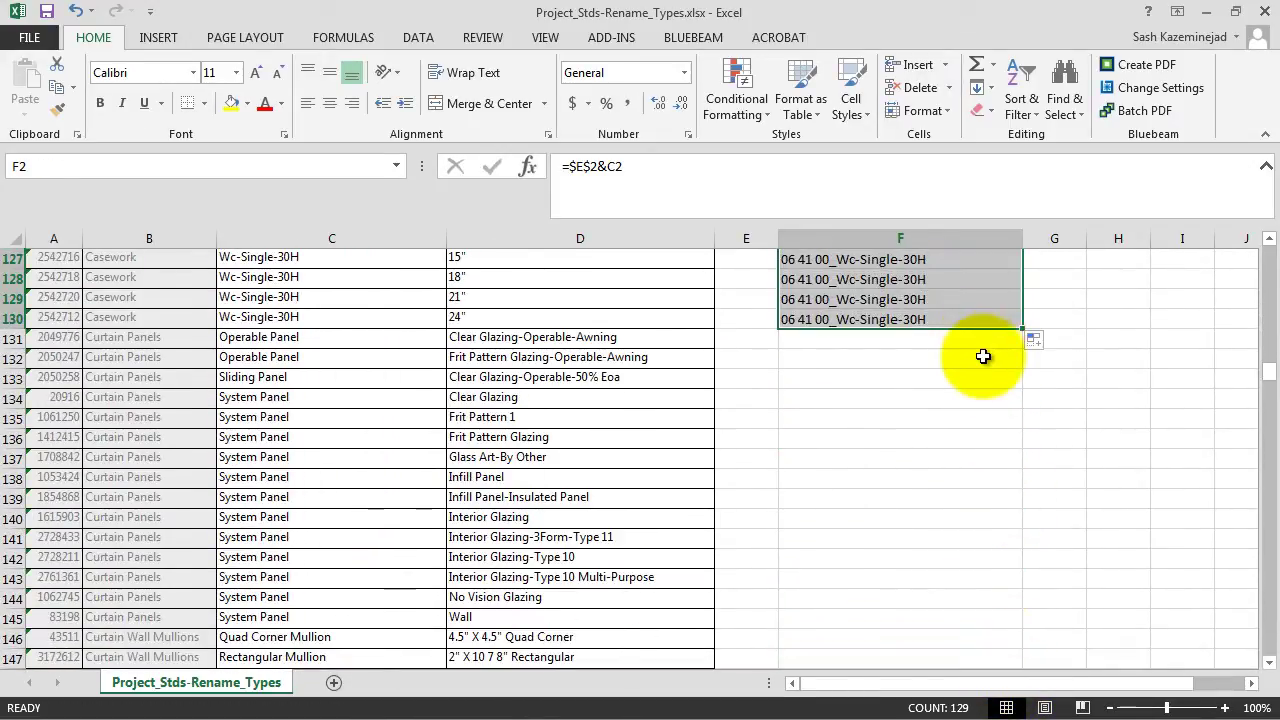
{"action": "scroll", "coordinate": [950, 375], "scroll_direction": "up", "scroll_amount": 4}
{"action": "scroll", "coordinate": [940, 417], "scroll_direction": "up", "scroll_amount": 20}
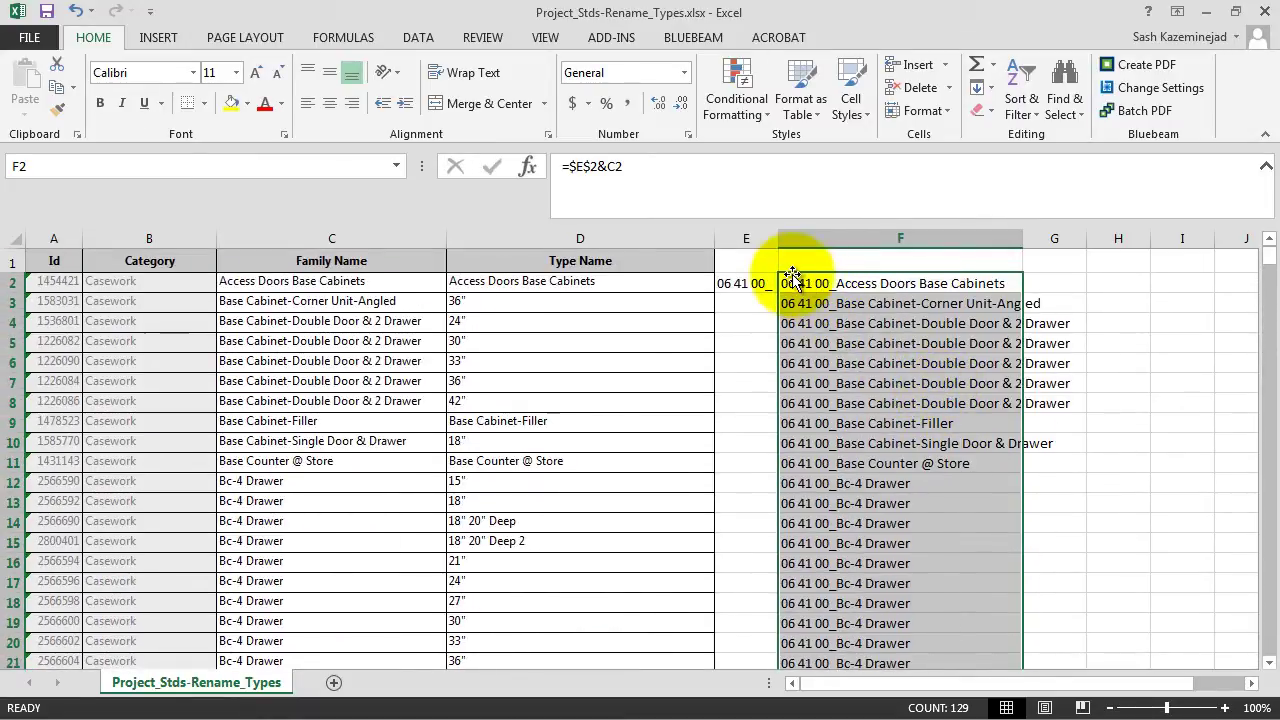
Paste column F's prefixed names as values over column C and autofit its width.
{"action": "left_click", "coordinate": [98, 39]}
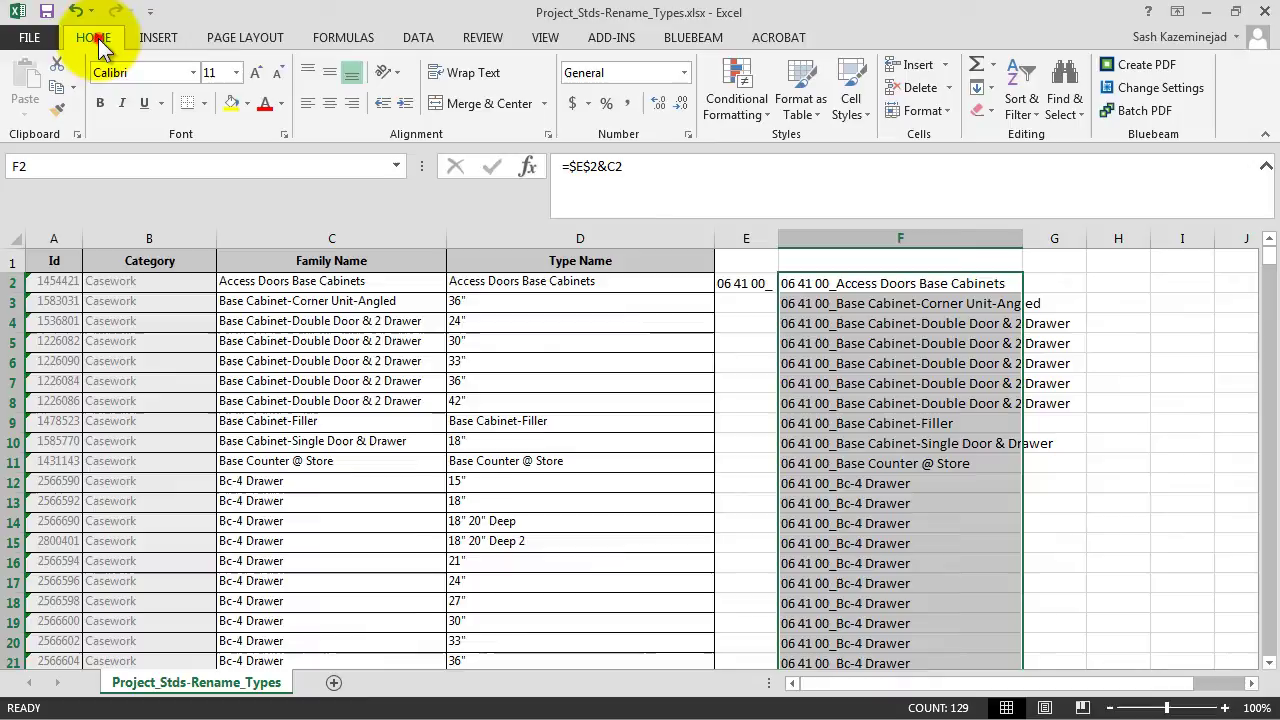
{"action": "left_click", "coordinate": [58, 88]}
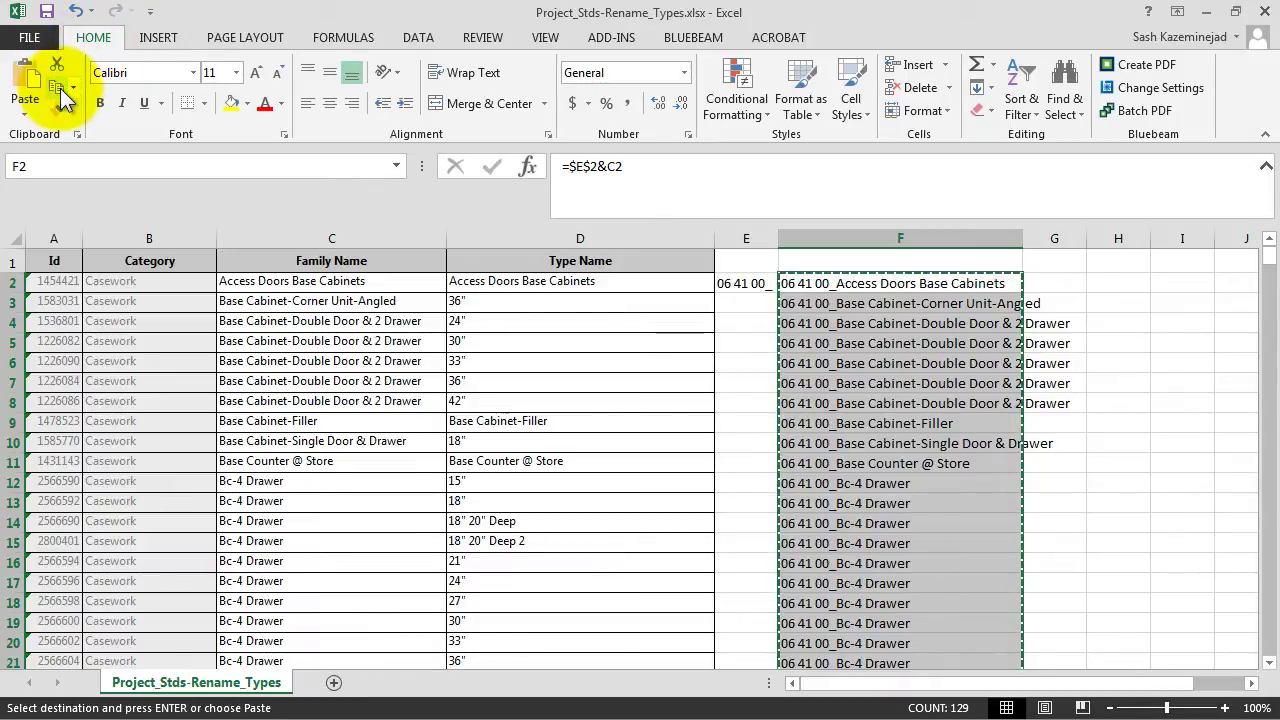
{"action": "left_click", "coordinate": [270, 285]}
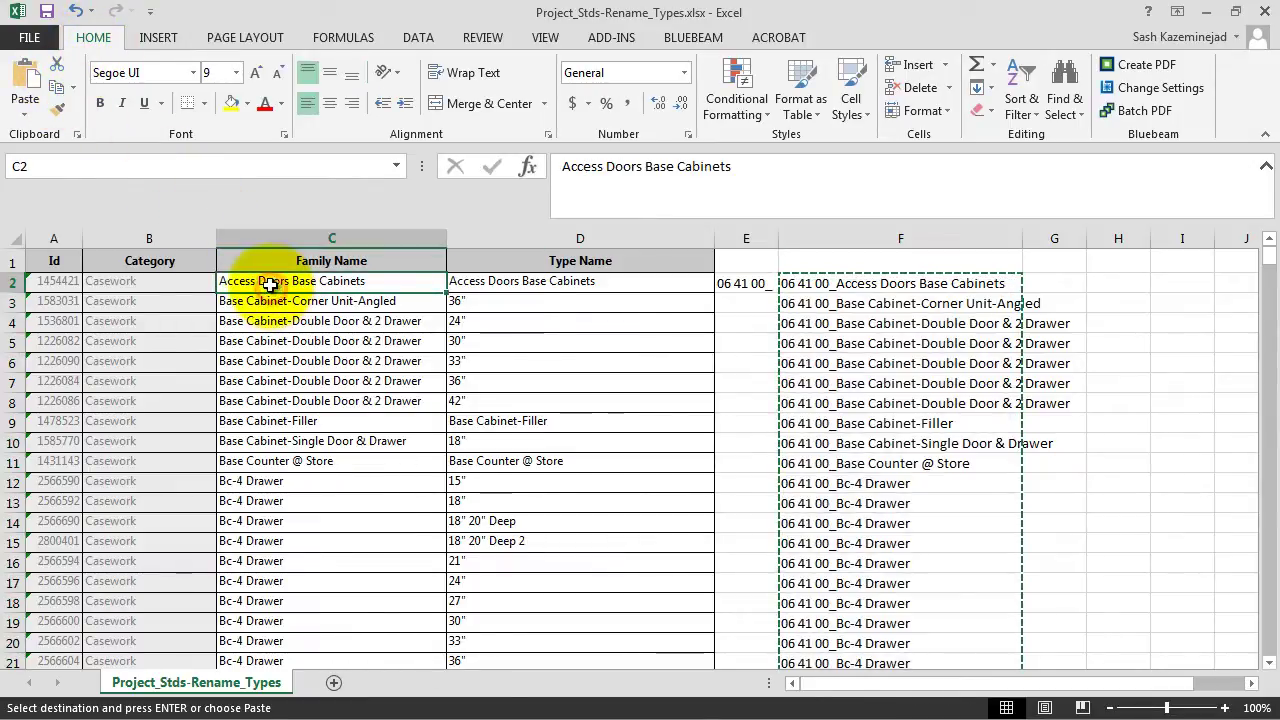
{"action": "left_click", "coordinate": [25, 108]}
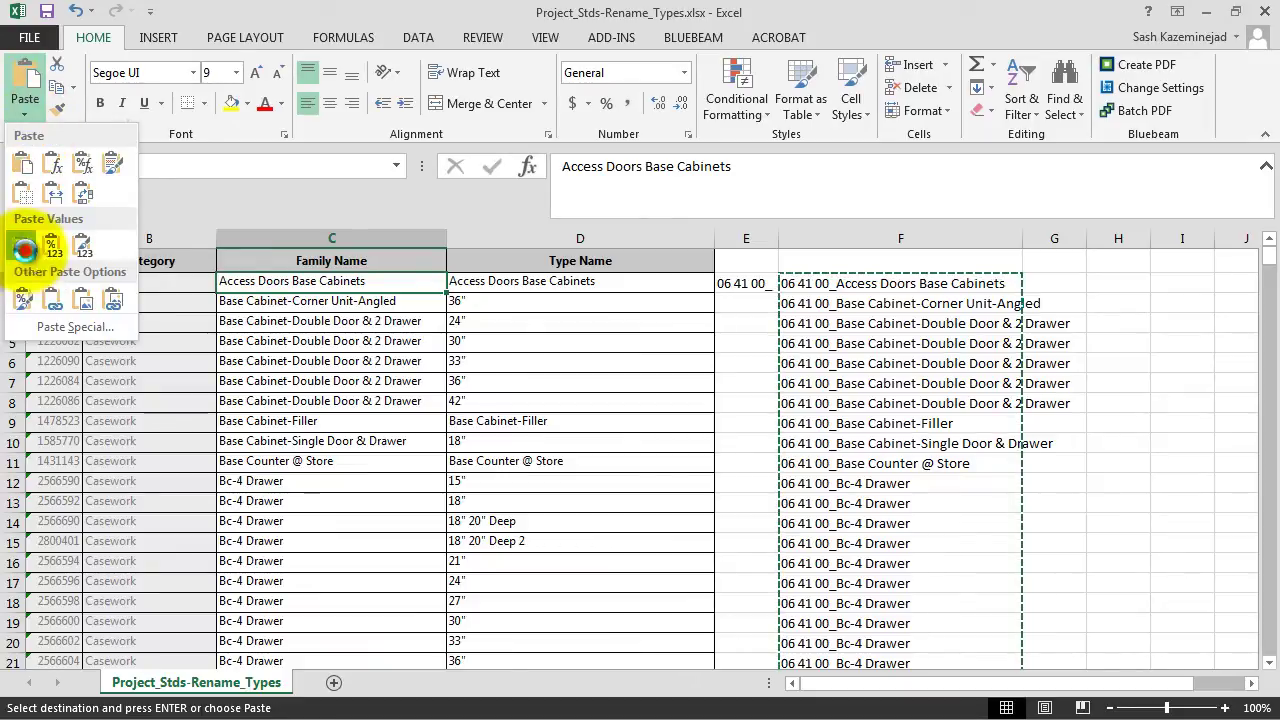
{"action": "left_click", "coordinate": [24, 249]}
{"action": "double_click", "coordinate": [447, 238]}
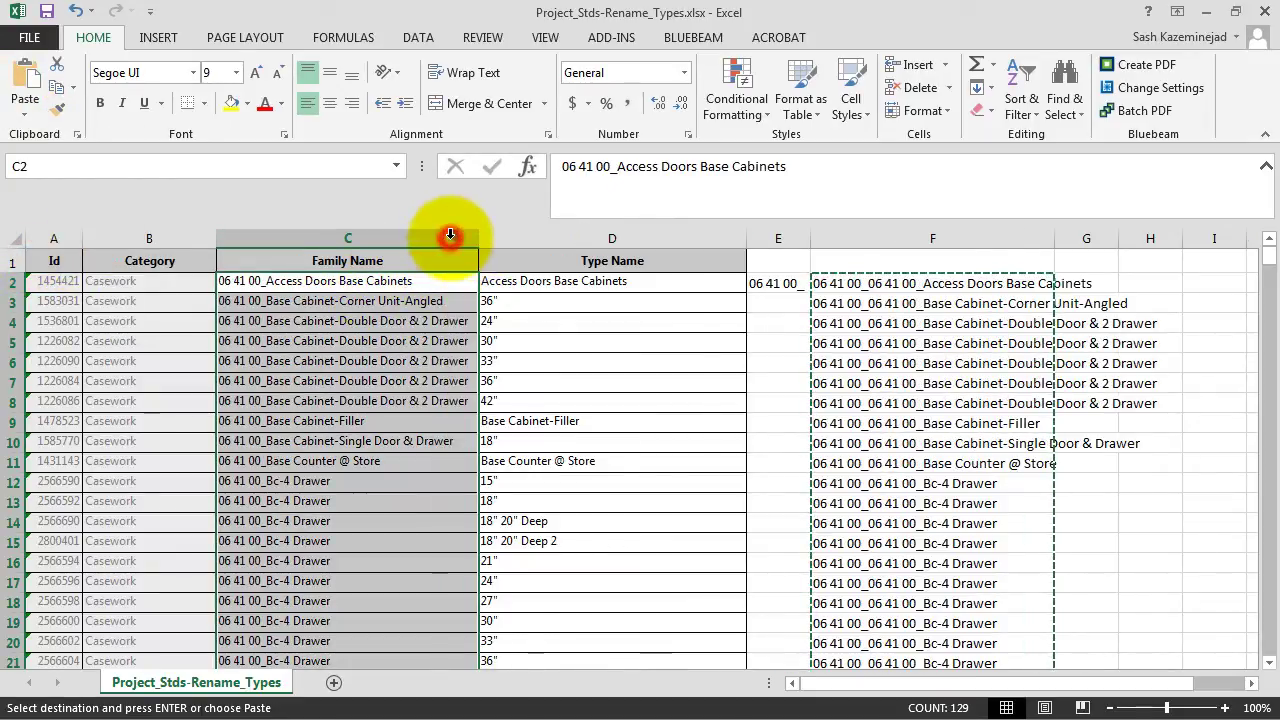
{"action": "left_click", "coordinate": [348, 340]}
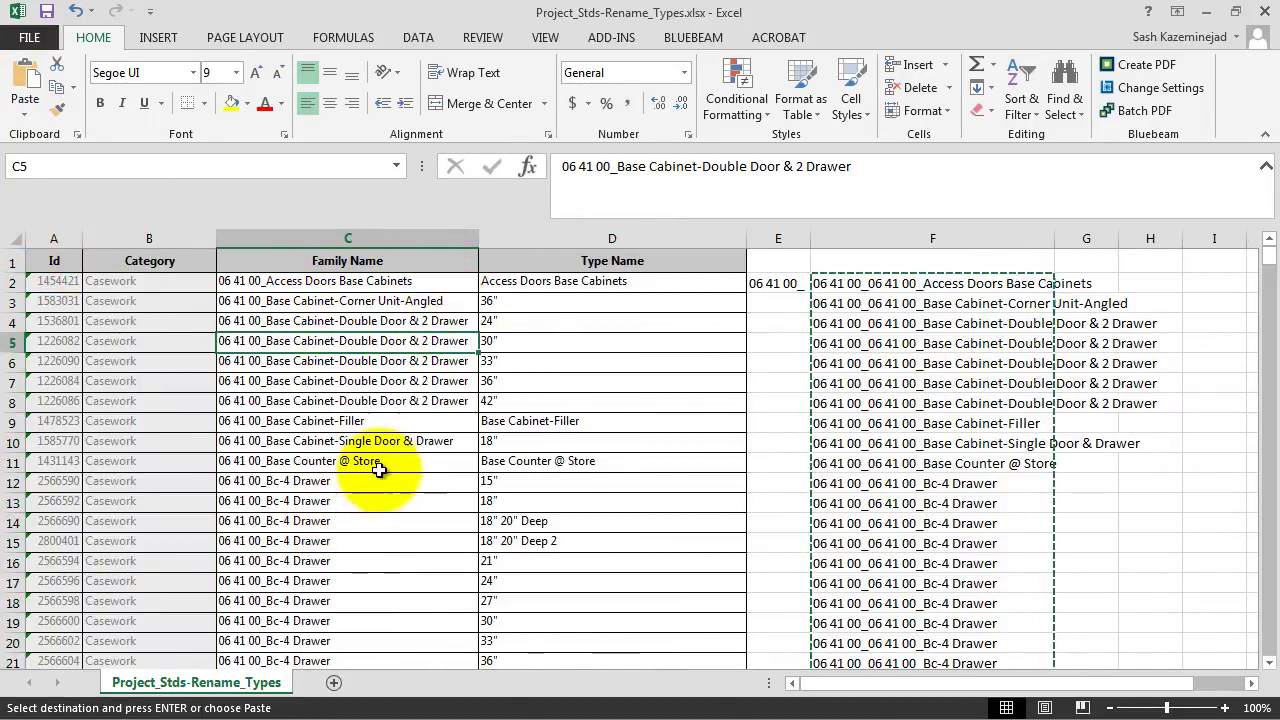
{"action": "scroll", "coordinate": [378, 470], "scroll_direction": "down", "scroll_amount": 20}
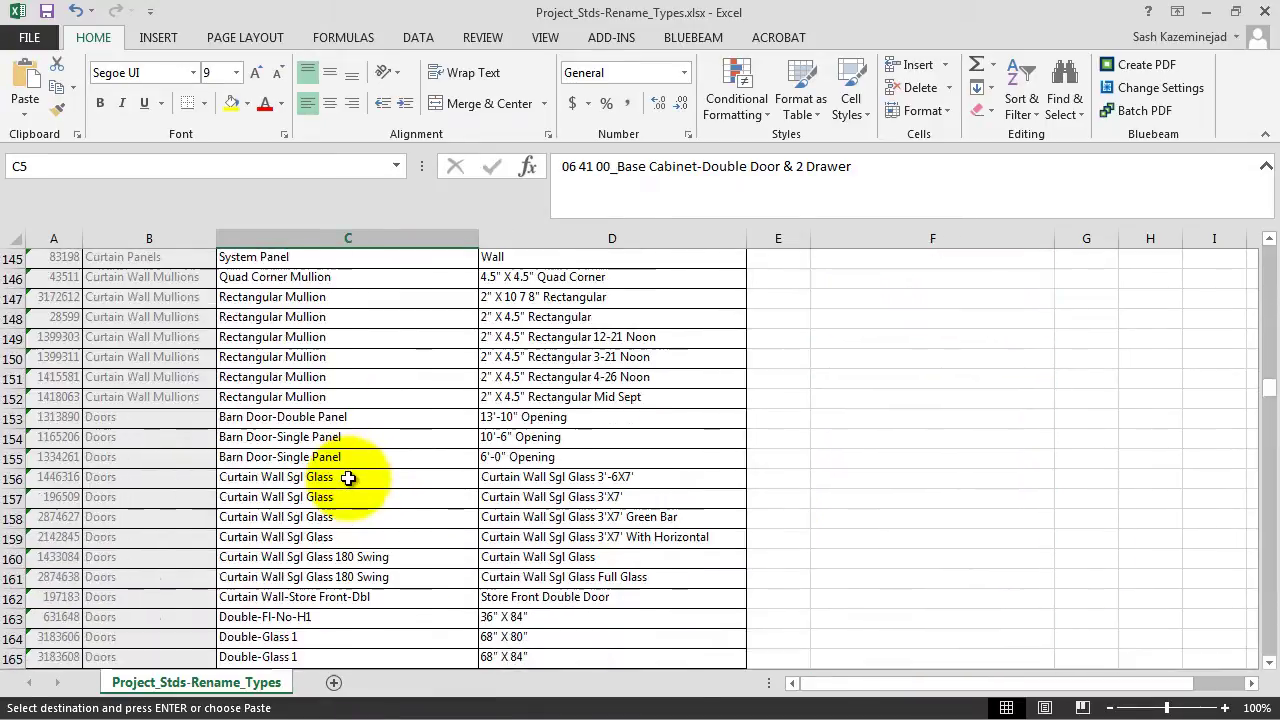
Enter 08 00 00_ in E153 and fill =$E$153&C153 down F153:F181 for the door rows.
{"action": "left_click", "coordinate": [767, 423]}
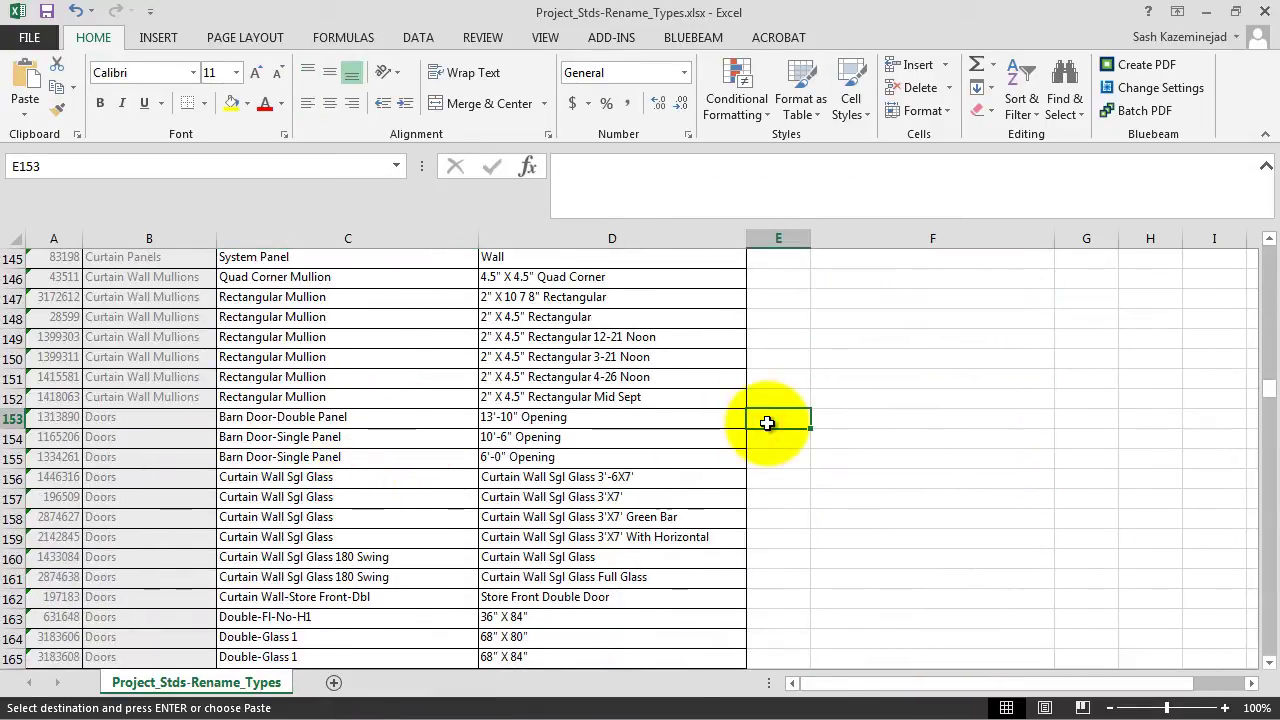
{"action": "type", "text": "08 00 00_"}
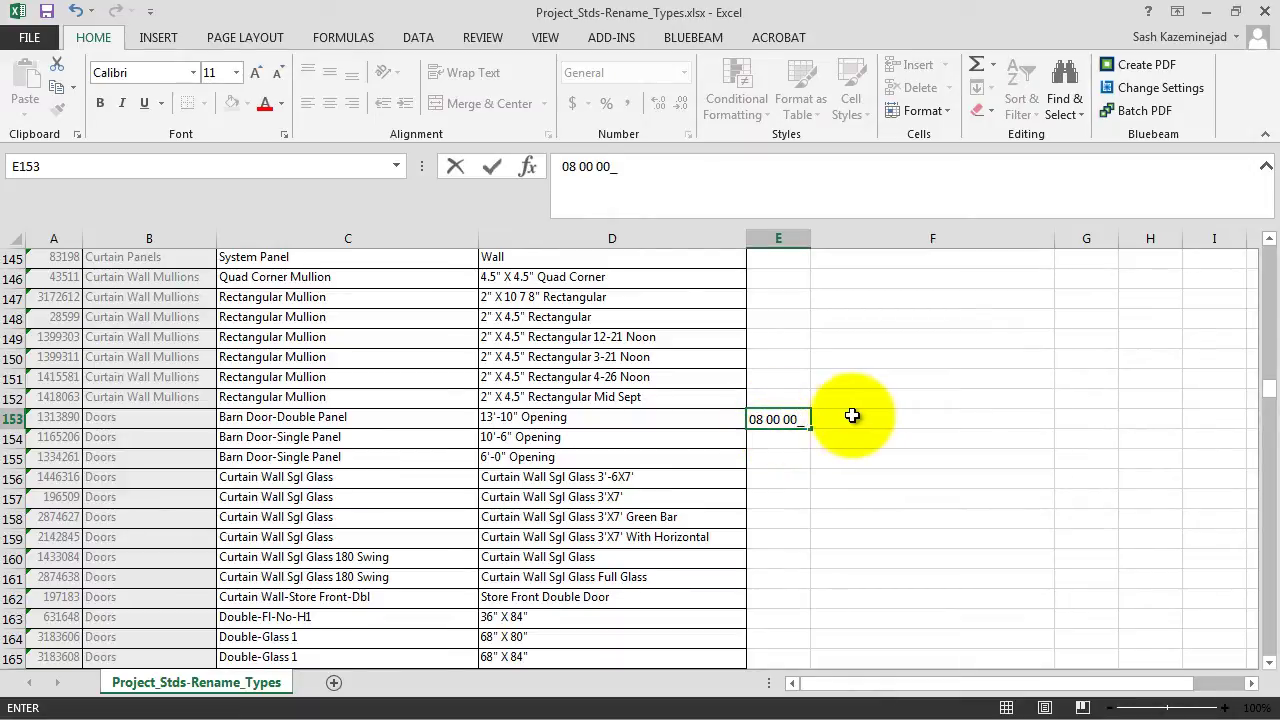
{"action": "left_click", "coordinate": [853, 419]}
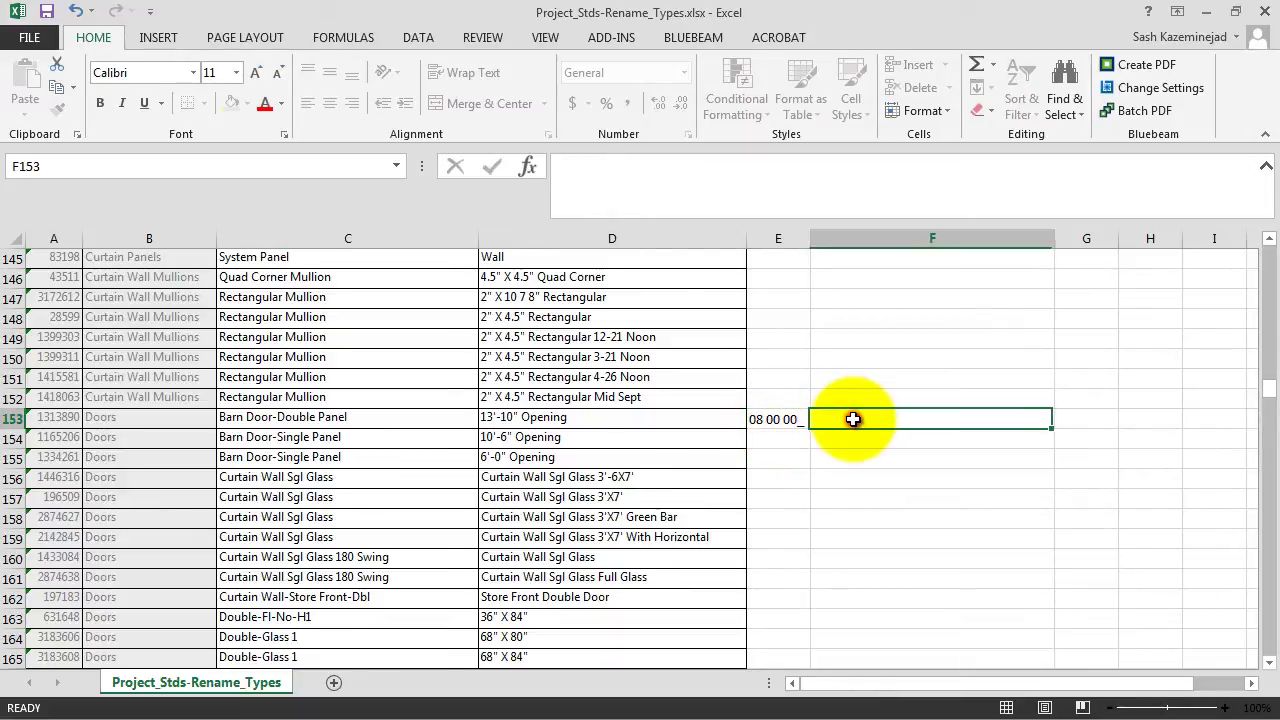
{"action": "type", "text": "="}
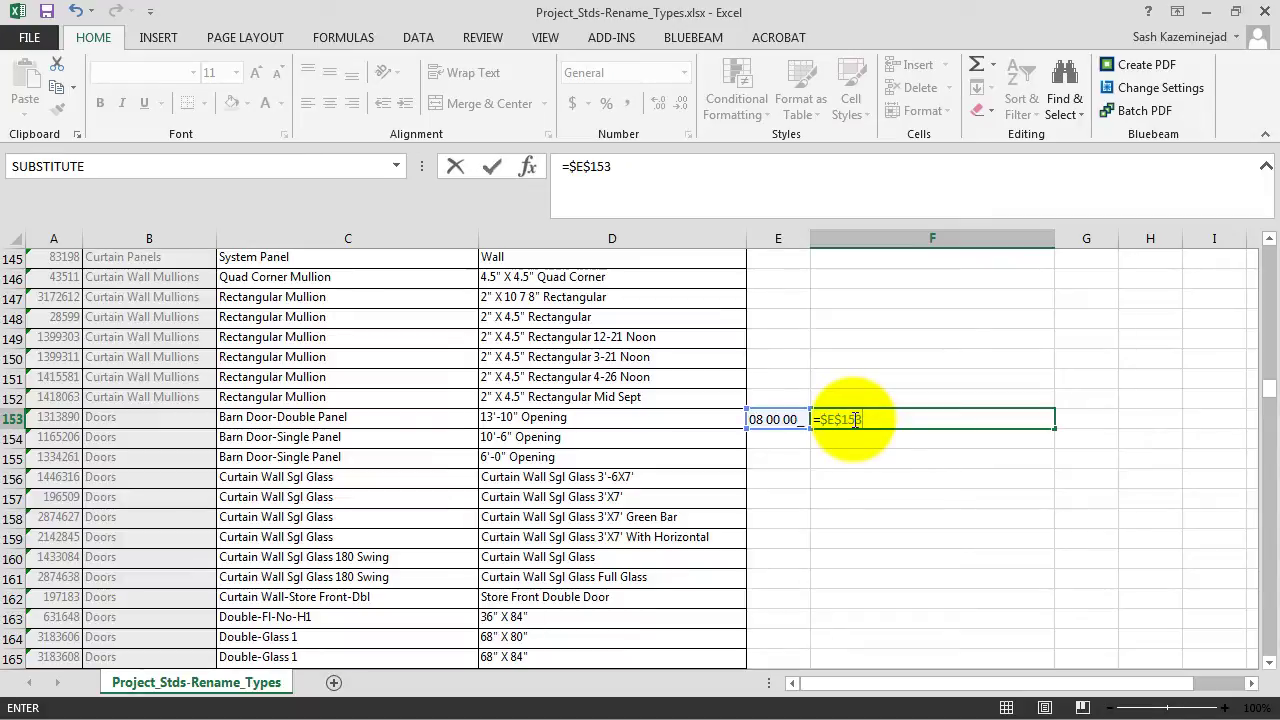
{"action": "left_click", "coordinate": [379, 416]}
{"action": "key", "text": "Return"}
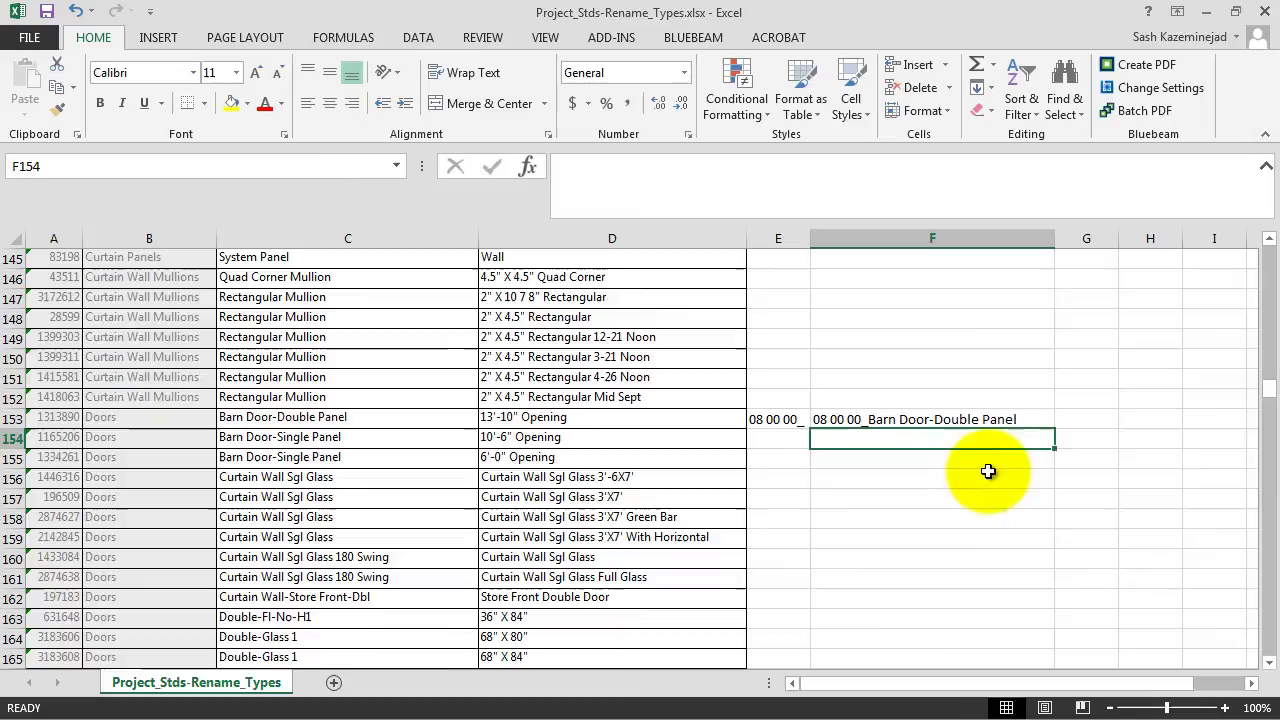
{"action": "left_click", "coordinate": [1050, 420]}
{"action": "left_click_drag", "start_coordinate": [1050, 425], "coordinate": [1071, 566]}
{"action": "scroll", "coordinate": [943, 457], "scroll_direction": "up", "scroll_amount": 7}
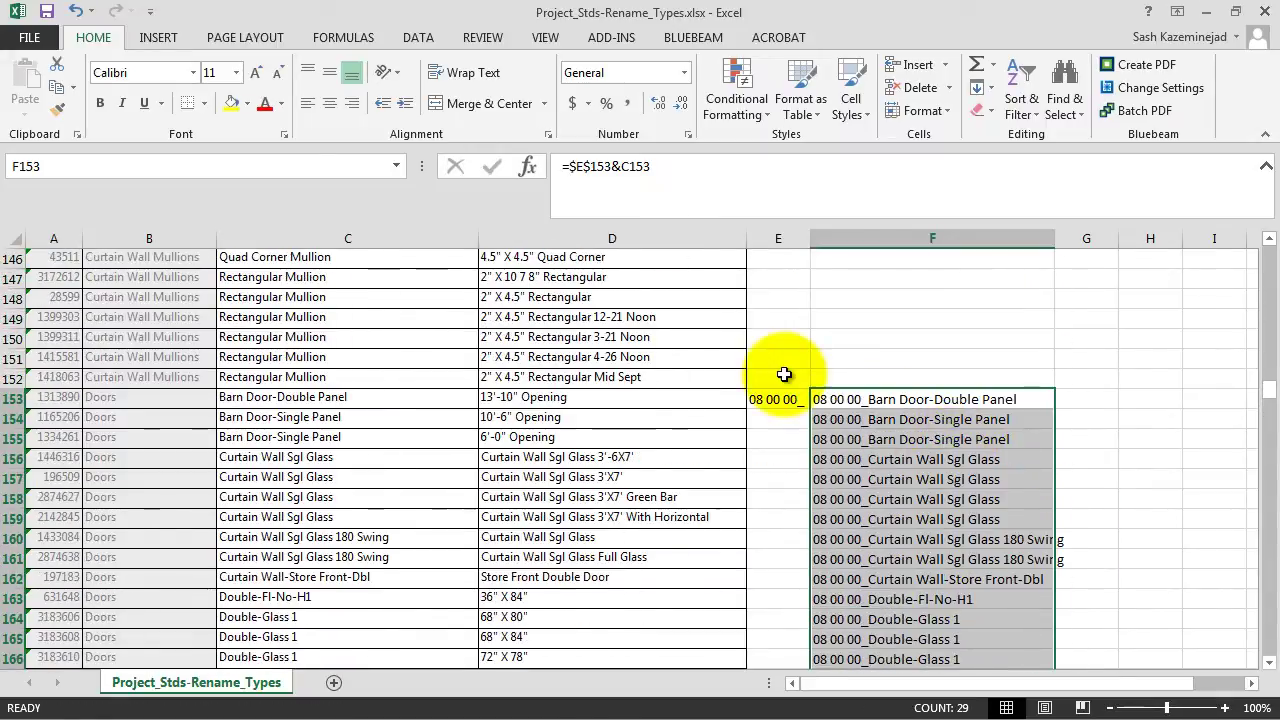
Paste the 08 00 00_ door names from F153:F181 as values over C153.
{"action": "left_click", "coordinate": [73, 87]}
{"action": "left_click", "coordinate": [100, 112]}
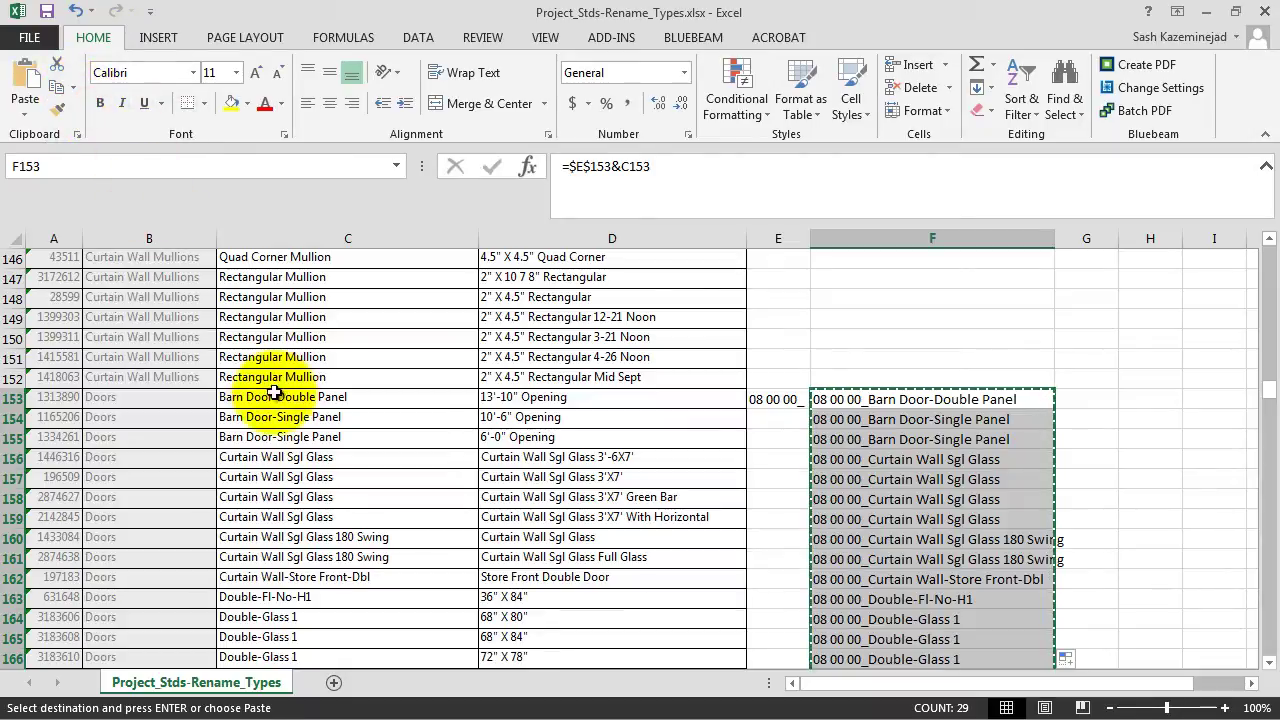
{"action": "left_click", "coordinate": [314, 400]}
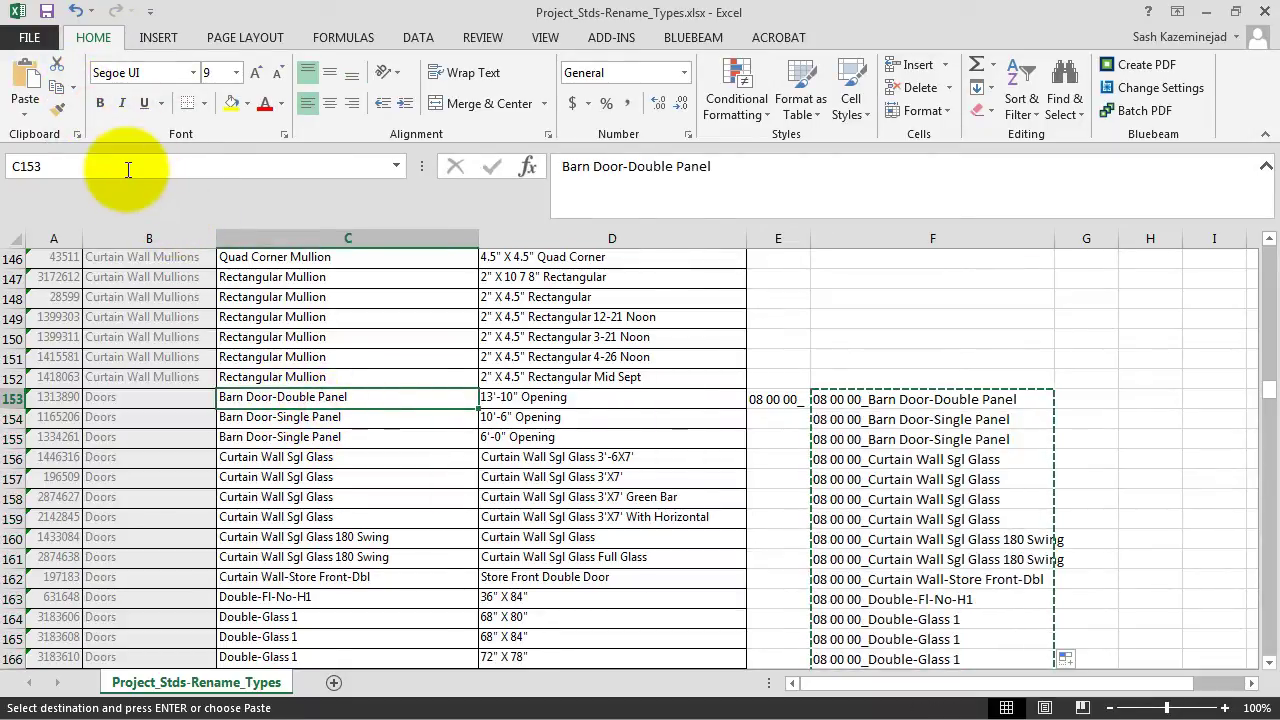
{"action": "left_click", "coordinate": [25, 113]}
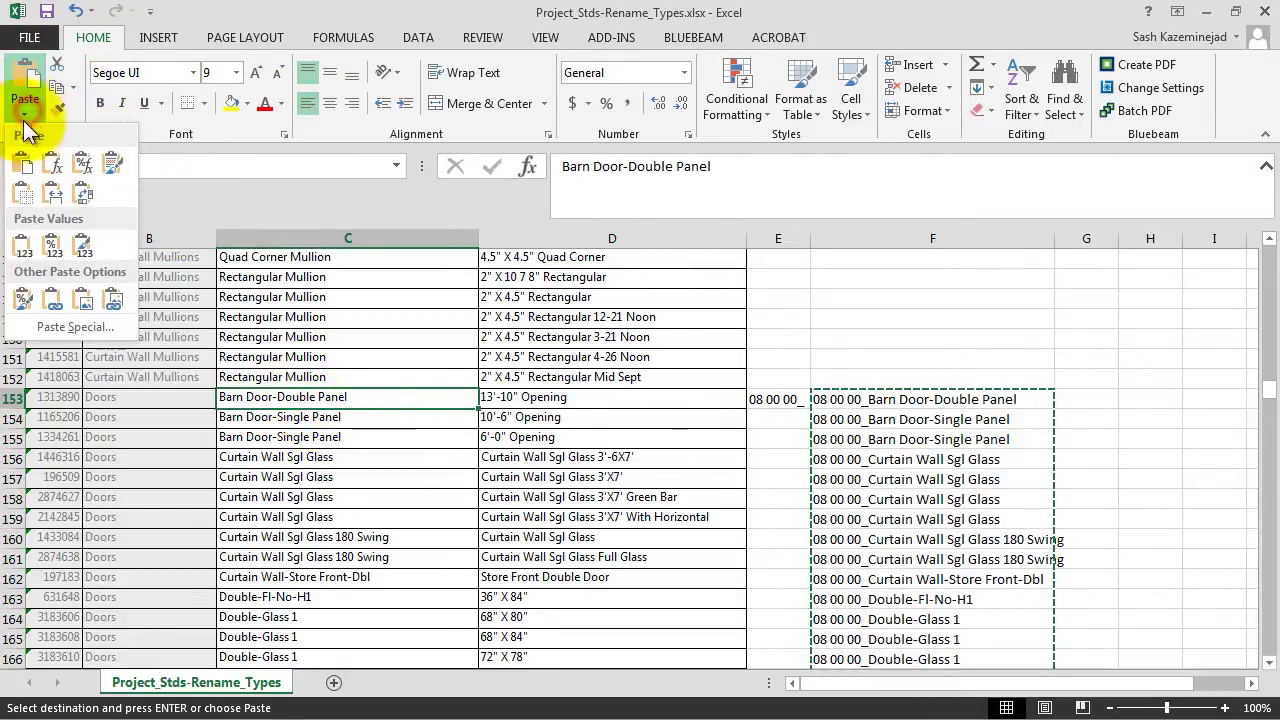
{"action": "left_click", "coordinate": [23, 246]}
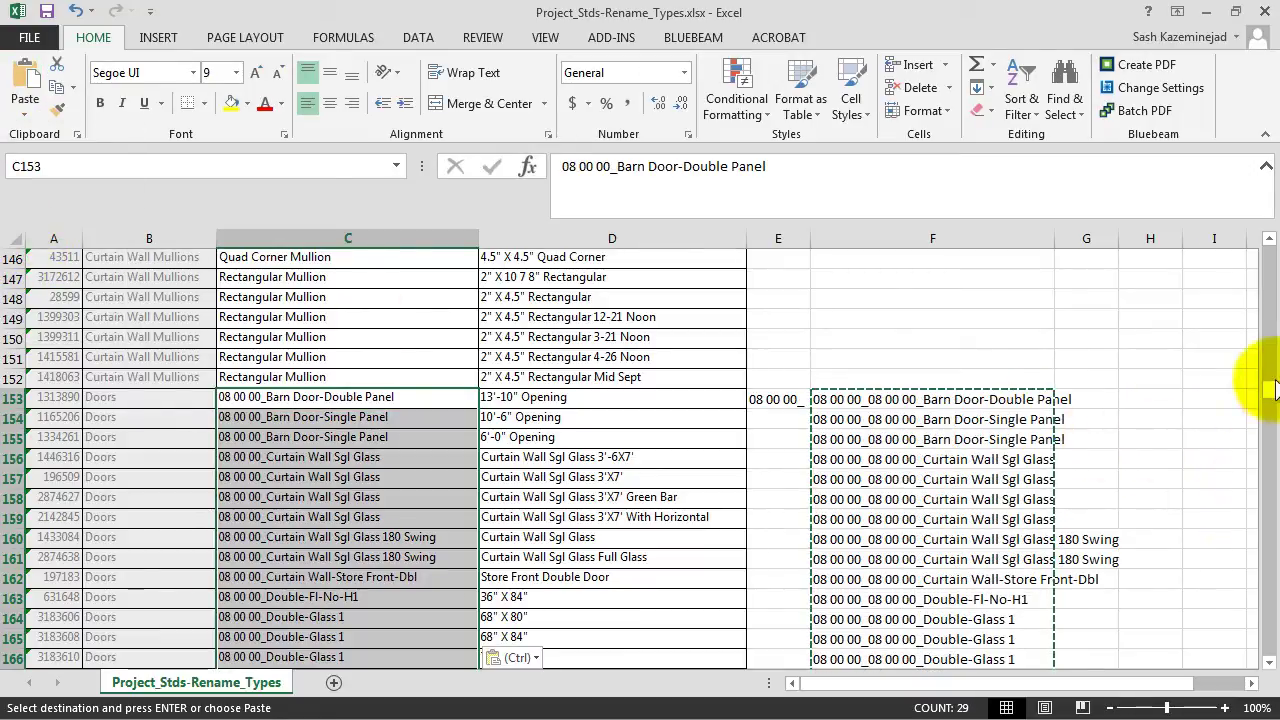
Clear the pending copy and close Excel to return to Revit.
{"action": "left_click_drag", "start_coordinate": [1268, 393], "coordinate": [1266, 250]}
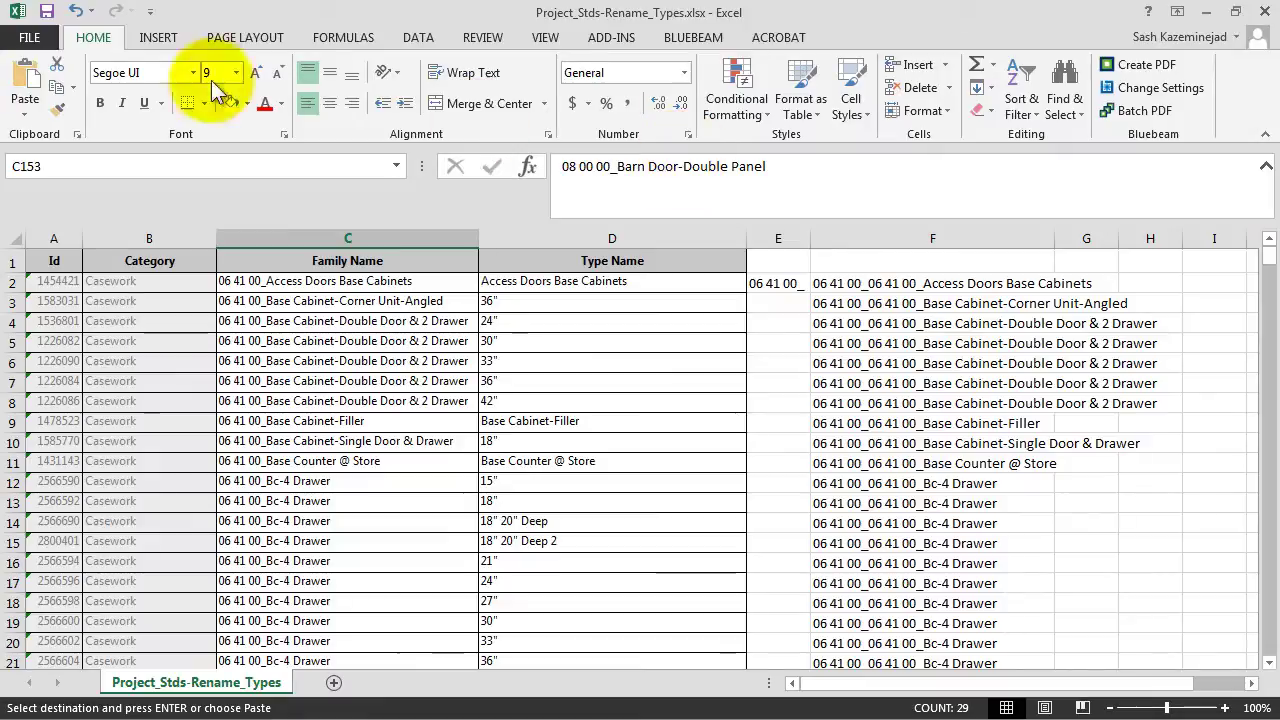
{"action": "left_click", "coordinate": [46, 11]}
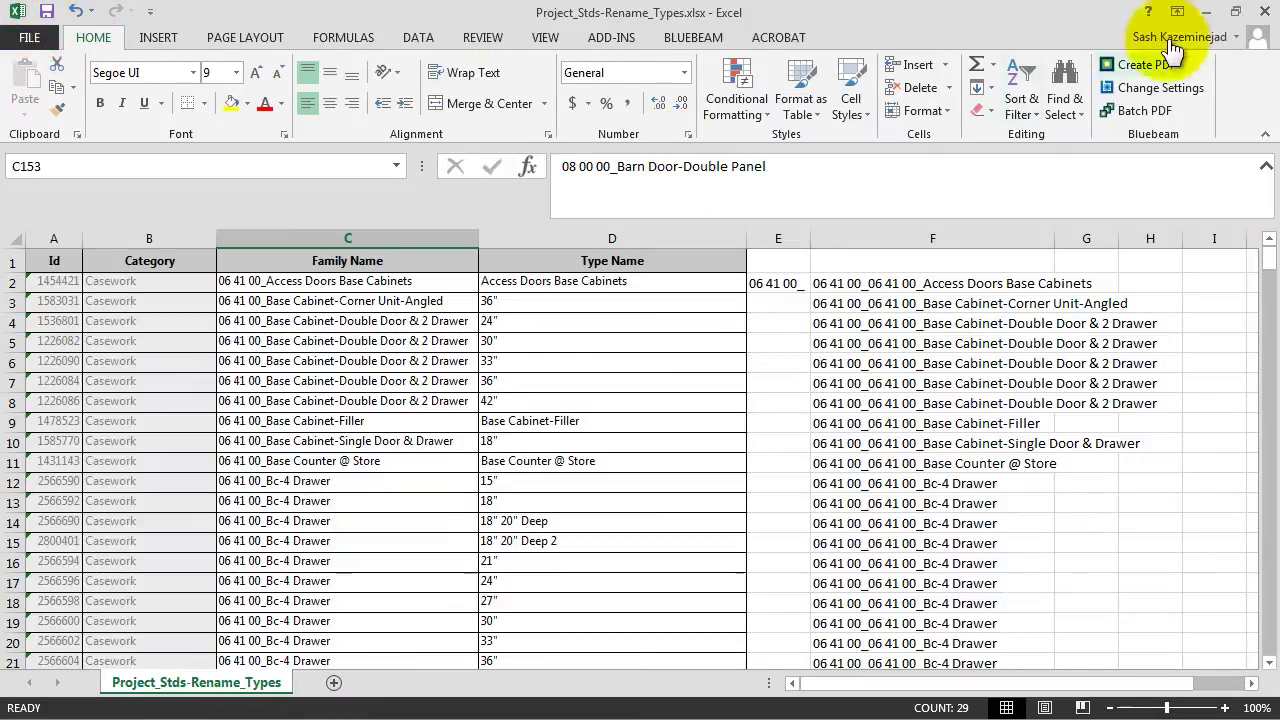
{"action": "left_click", "coordinate": [1264, 11]}
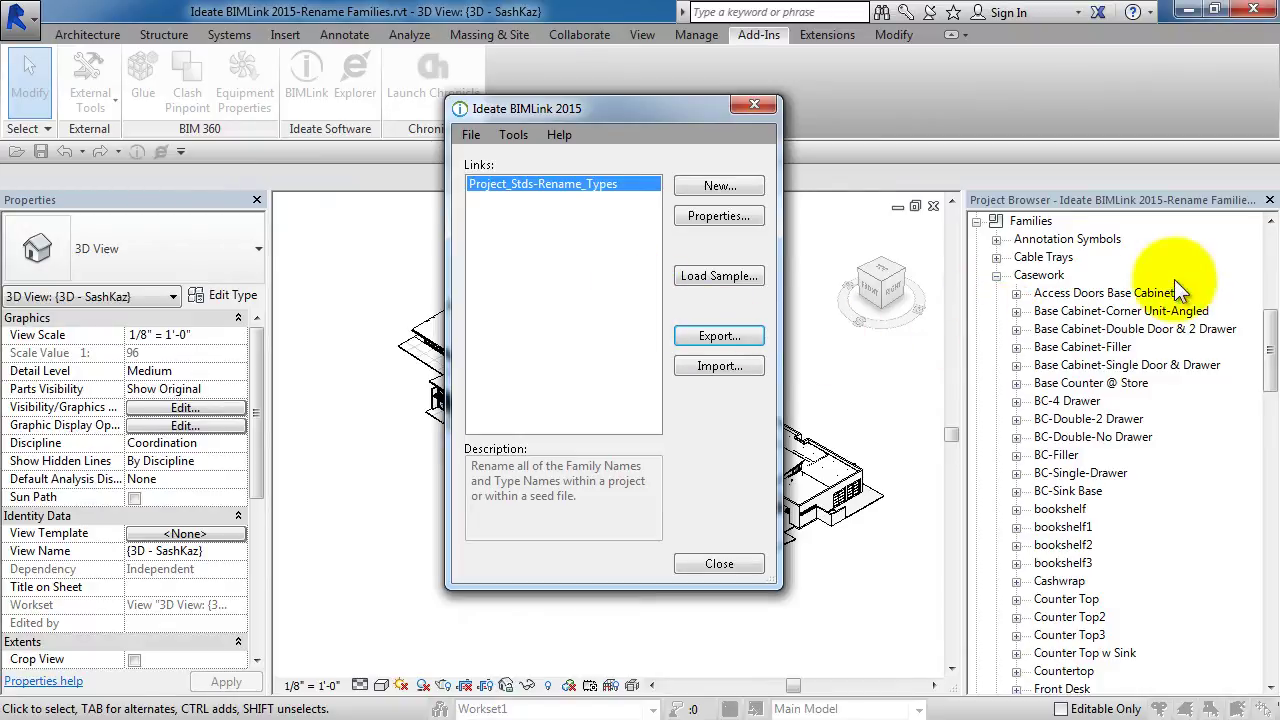
Import Project_Stds-Rename_Types.xlsx through BIMLink and apply the previewed family renames.
{"action": "left_click", "coordinate": [716, 366]}
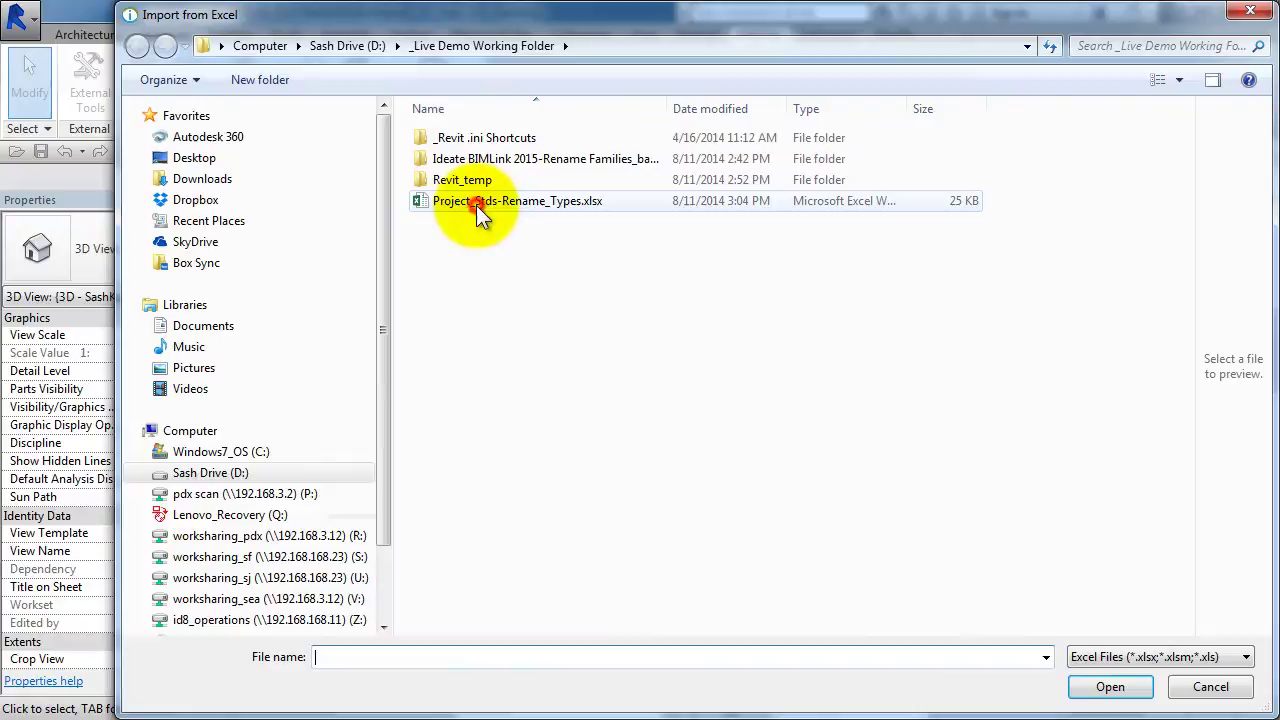
{"action": "left_click", "coordinate": [476, 205]}
{"action": "left_click", "coordinate": [1083, 692]}
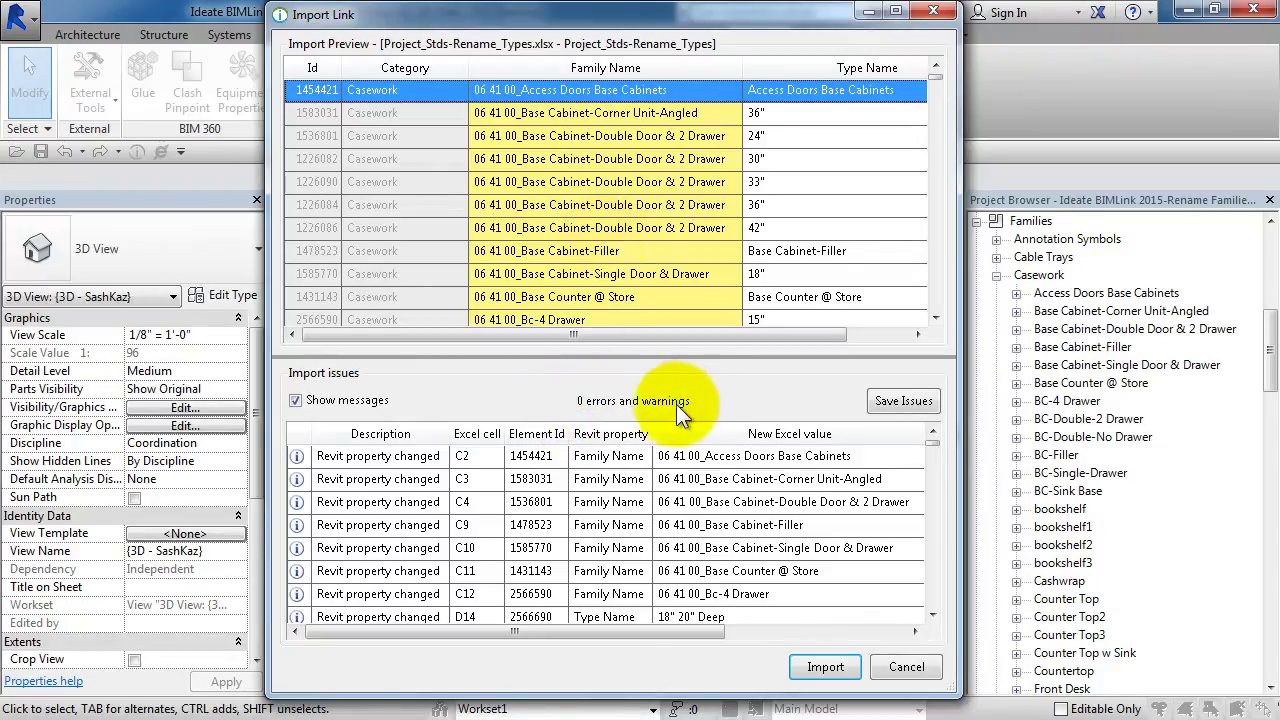
{"action": "left_click", "coordinate": [826, 670]}
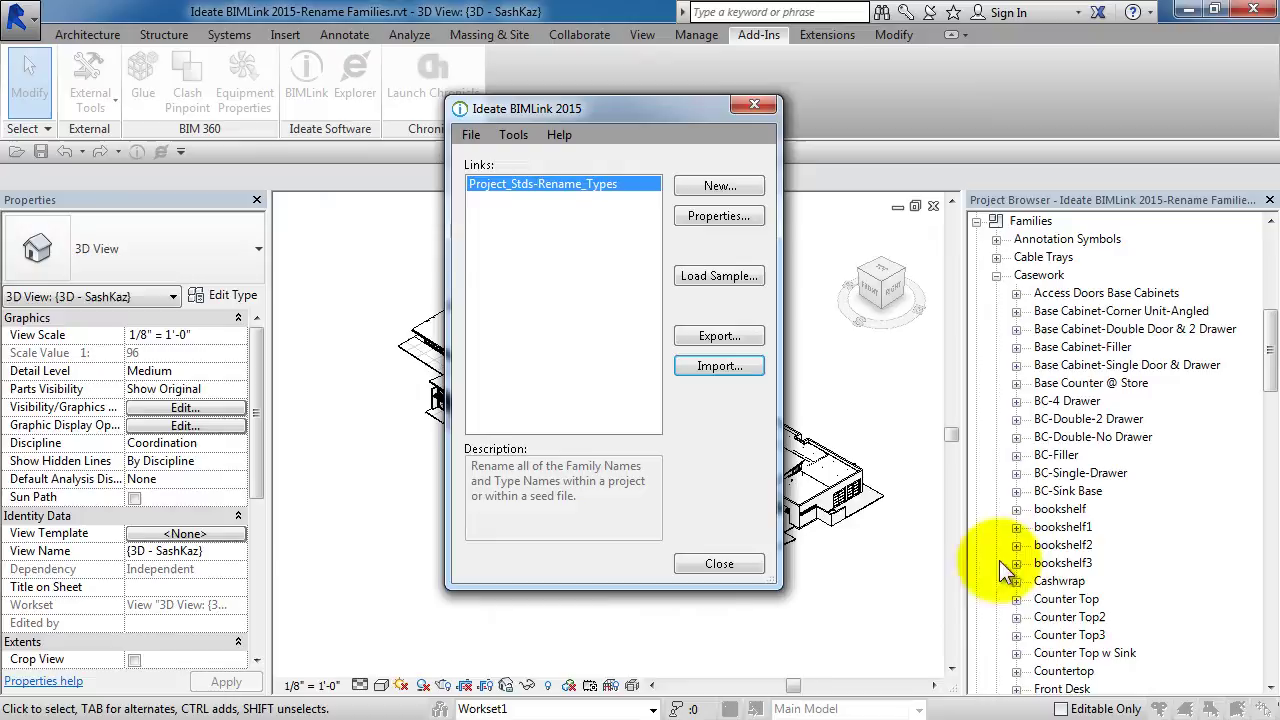
Close BIMLink and save <All Families> via Save As > Library > Family.
{"action": "left_click", "coordinate": [745, 565]}
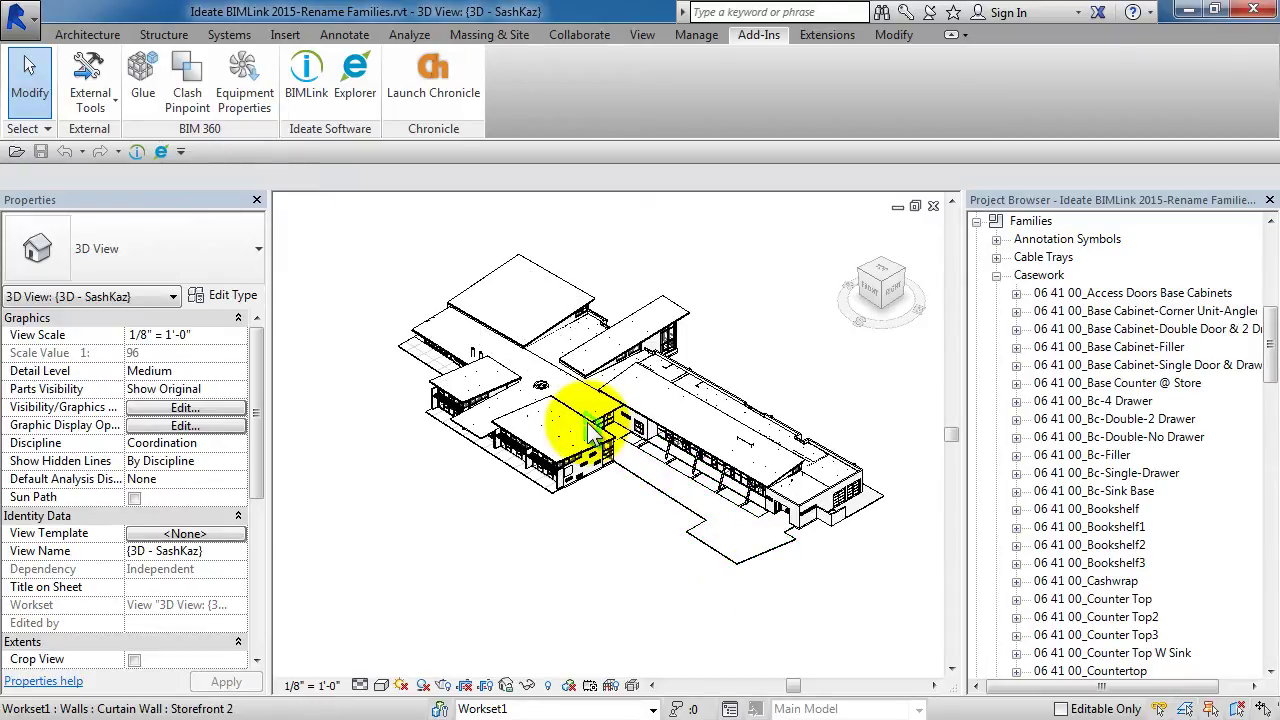
{"action": "left_click", "coordinate": [22, 24]}
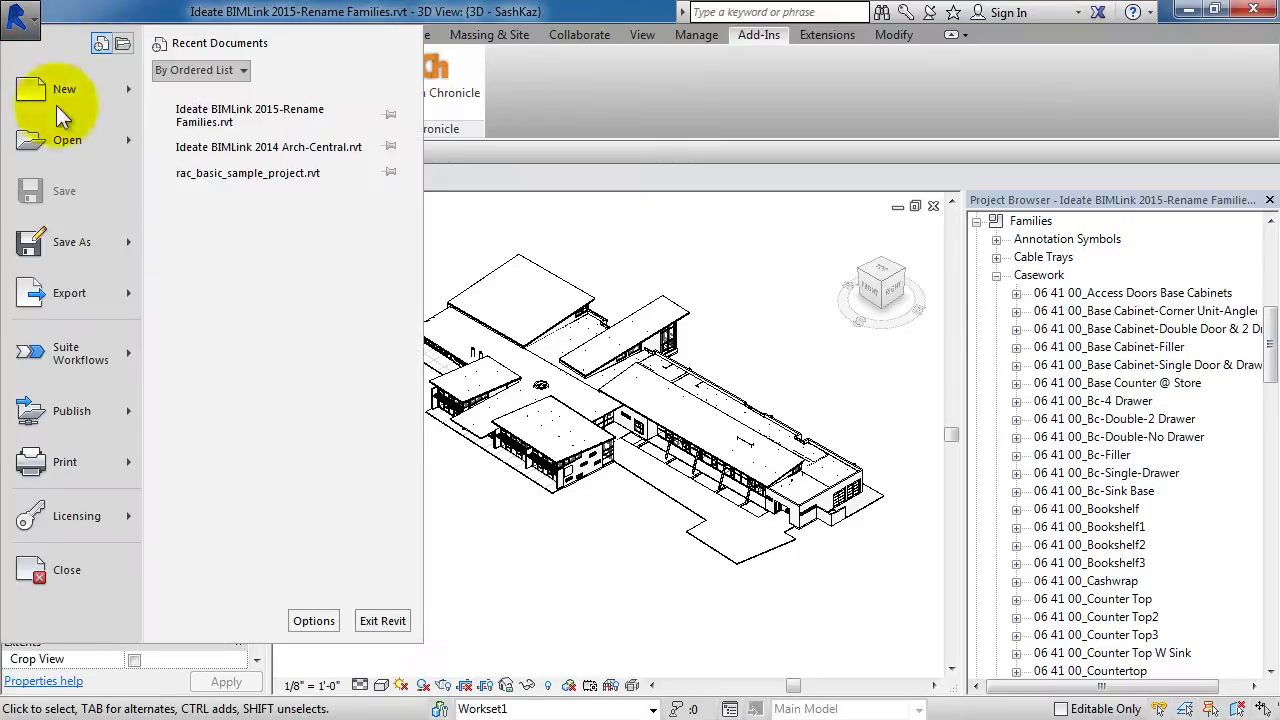
{"action": "mouse_move", "coordinate": [128, 238]}
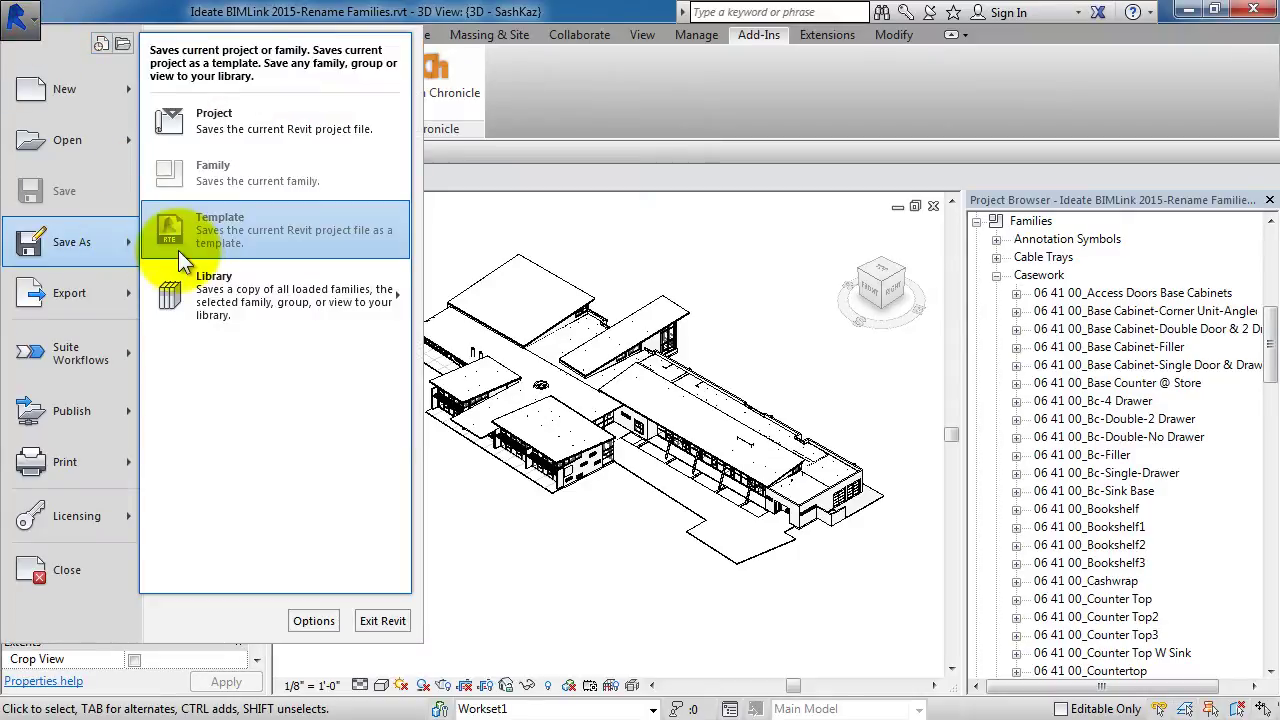
{"action": "left_click", "coordinate": [392, 292]}
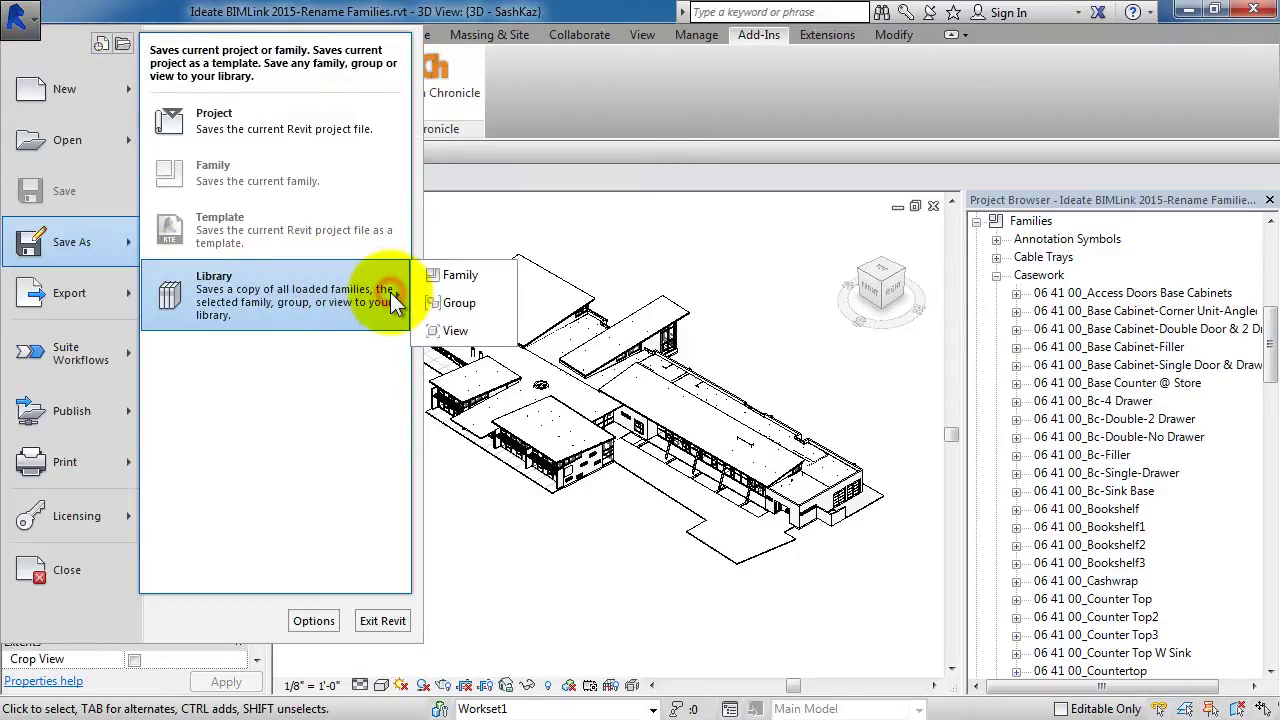
{"action": "left_click", "coordinate": [448, 276]}
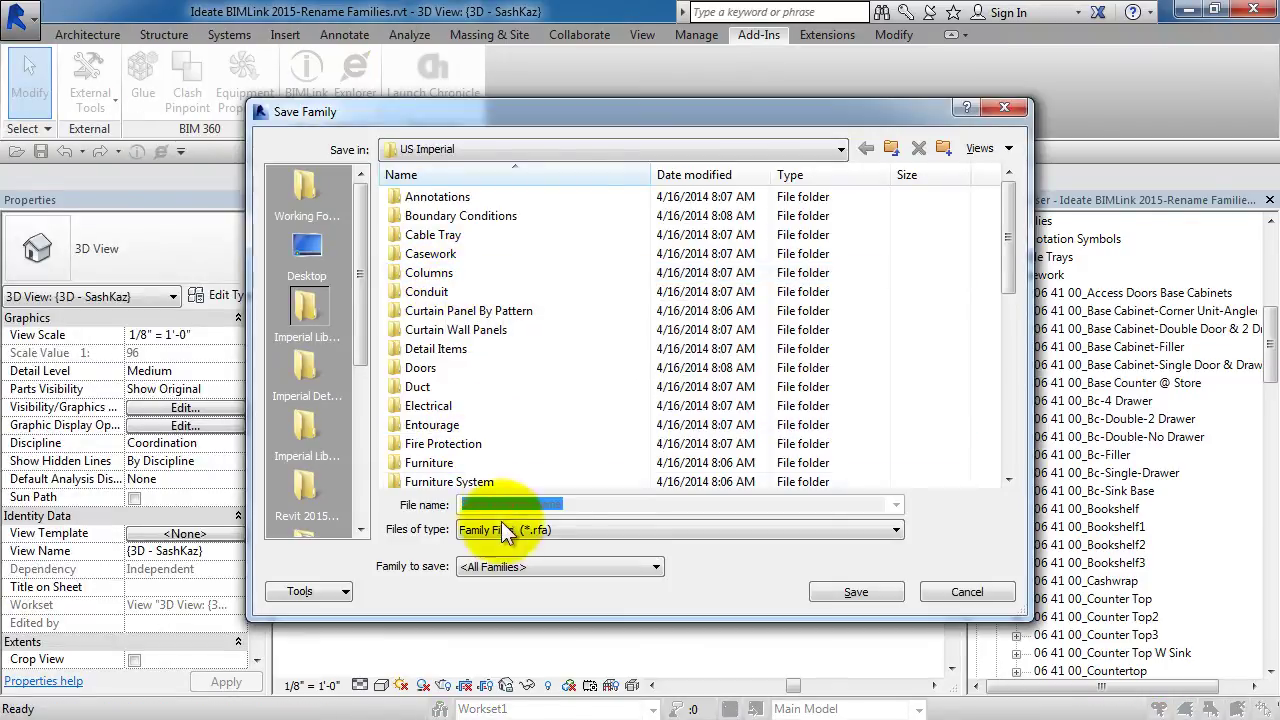
{"action": "left_click", "coordinate": [500, 566]}
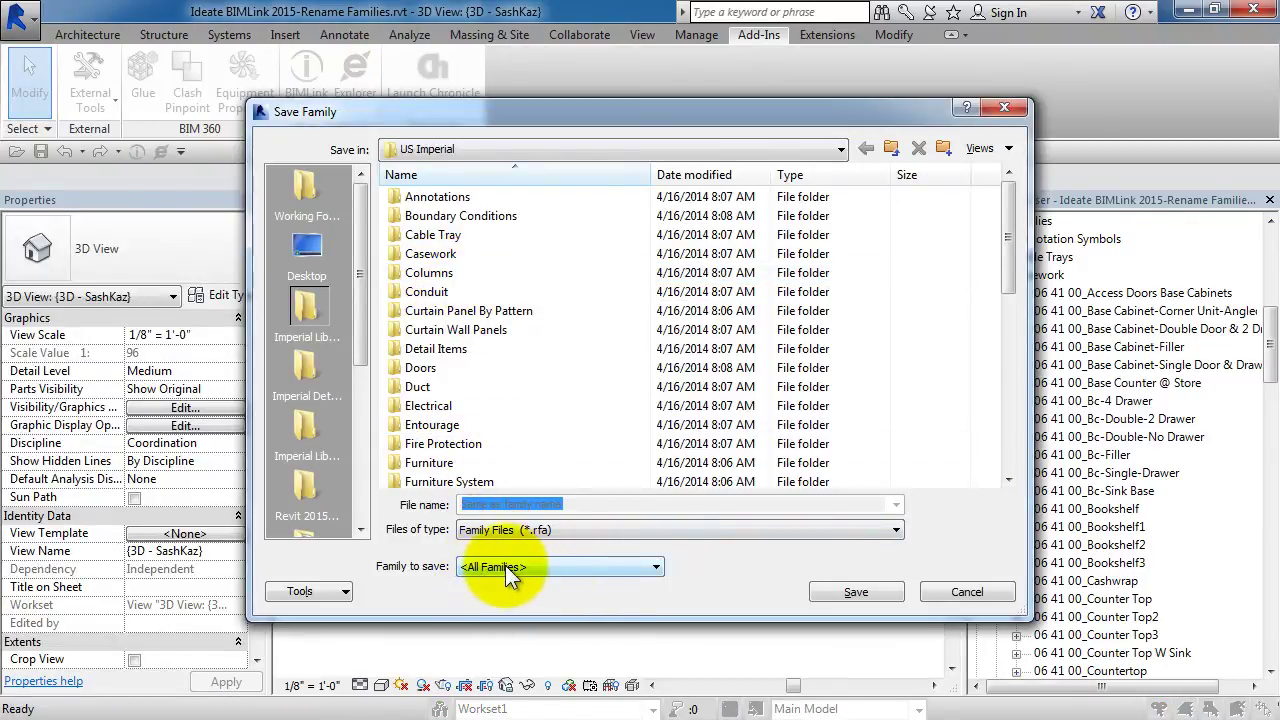
{"action": "left_click", "coordinate": [834, 594]}
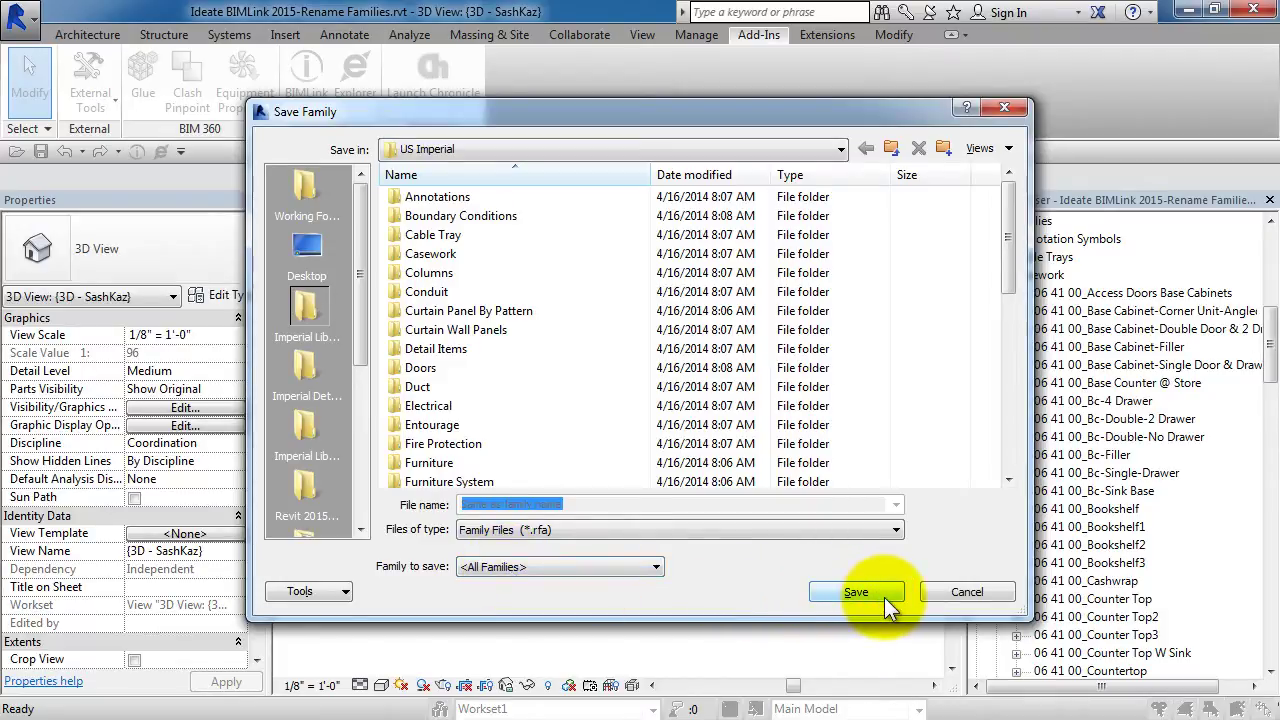